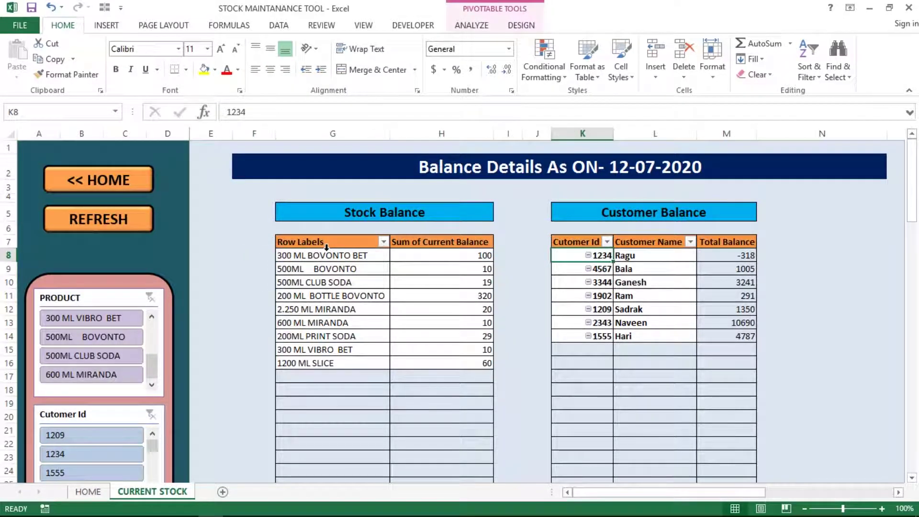
{"action": "key", "text": "shift+Right"}
{"action": "key", "text": "shift+Right"}
{"action": "key", "text": "ctrl+shift+Down"}
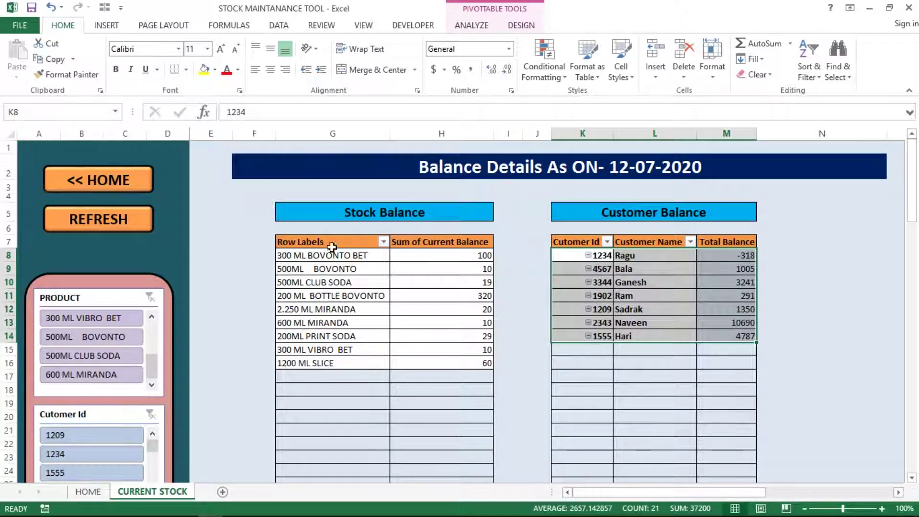
{"action": "left_click", "coordinate": [734, 255]}
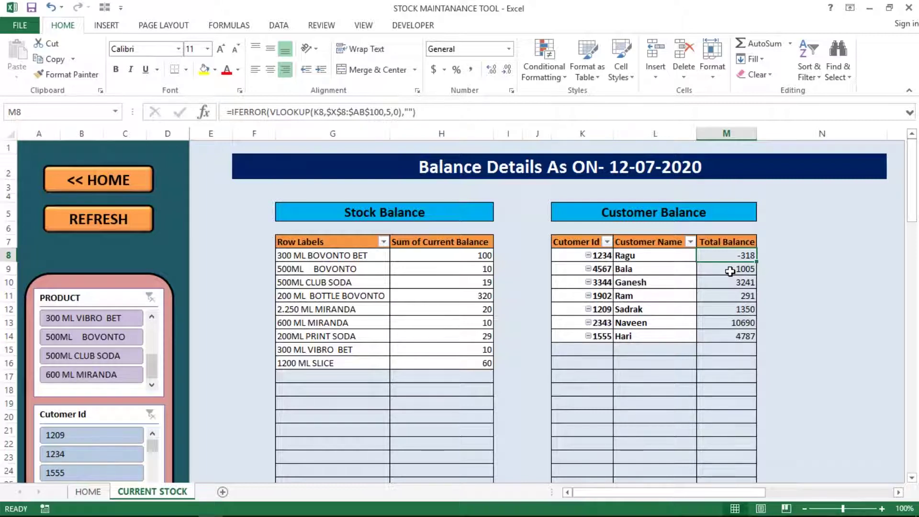
{"action": "left_click", "coordinate": [742, 261]}
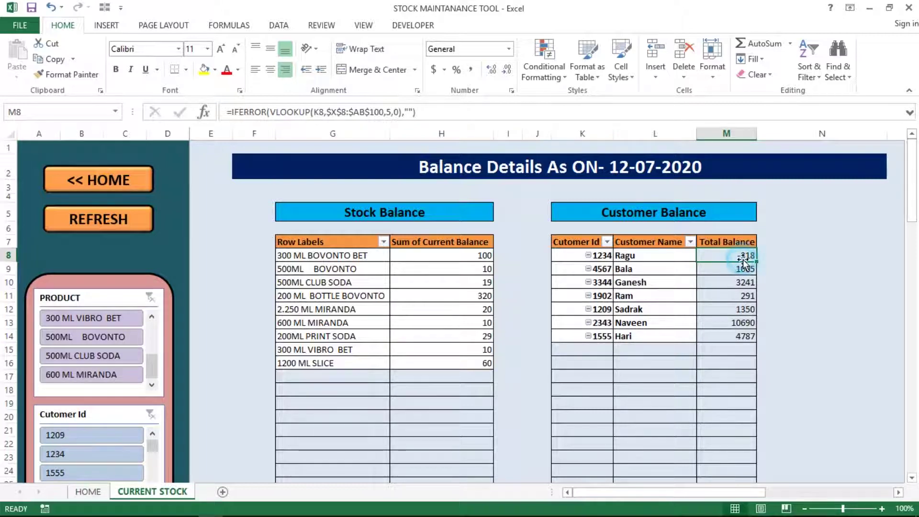
{"action": "left_click", "coordinate": [727, 260]}
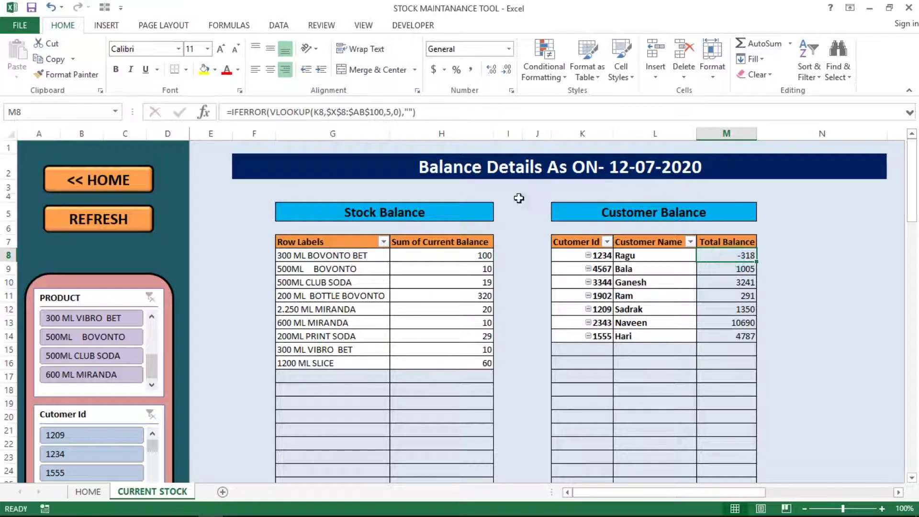
{"action": "left_click", "coordinate": [454, 166]}
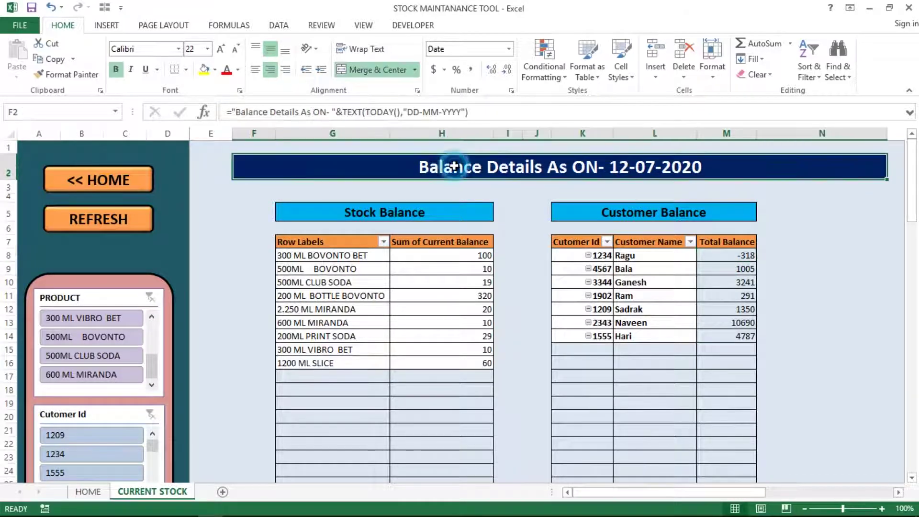
{"action": "double_click", "coordinate": [420, 167]}
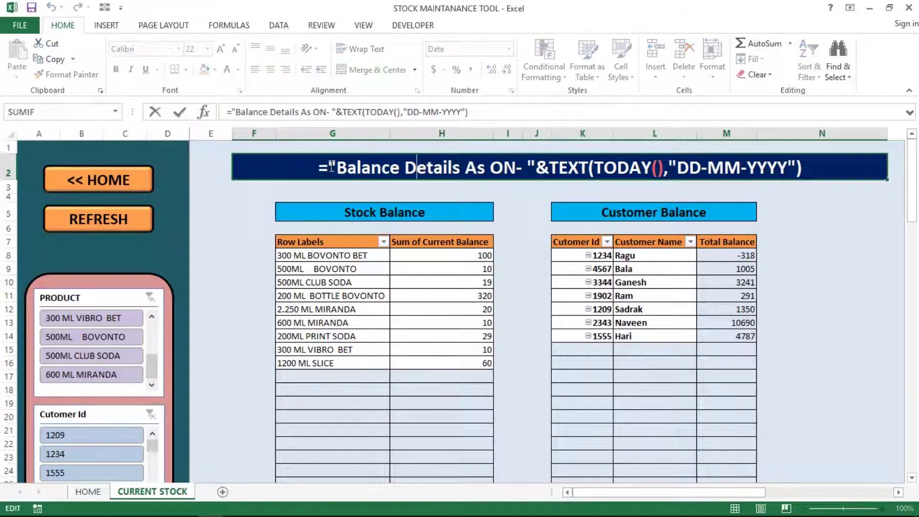
{"action": "left_click_drag", "start_coordinate": [332, 166], "coordinate": [805, 171]}
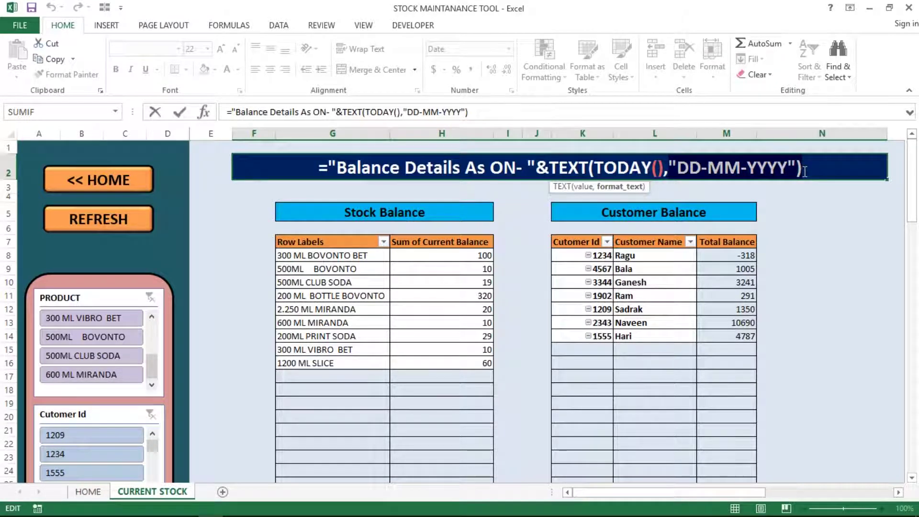
{"action": "key", "text": "Return"}
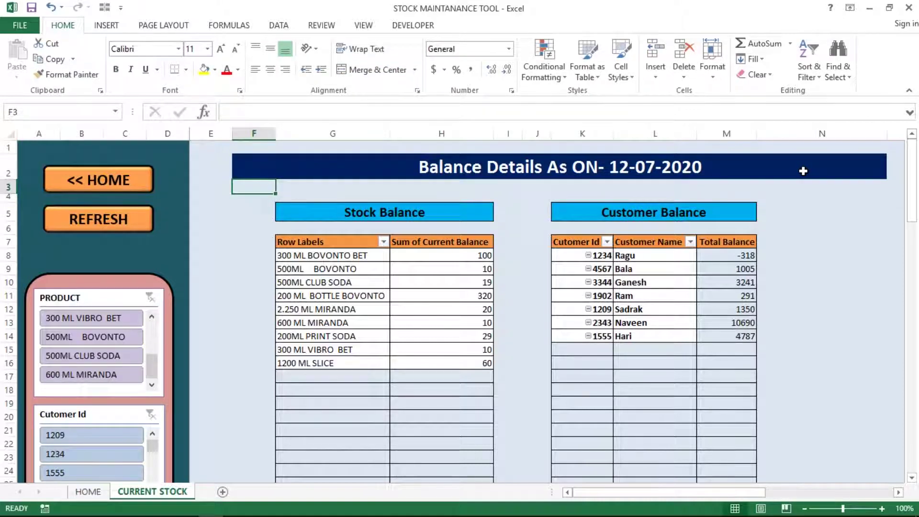
{"action": "left_click", "coordinate": [620, 164]}
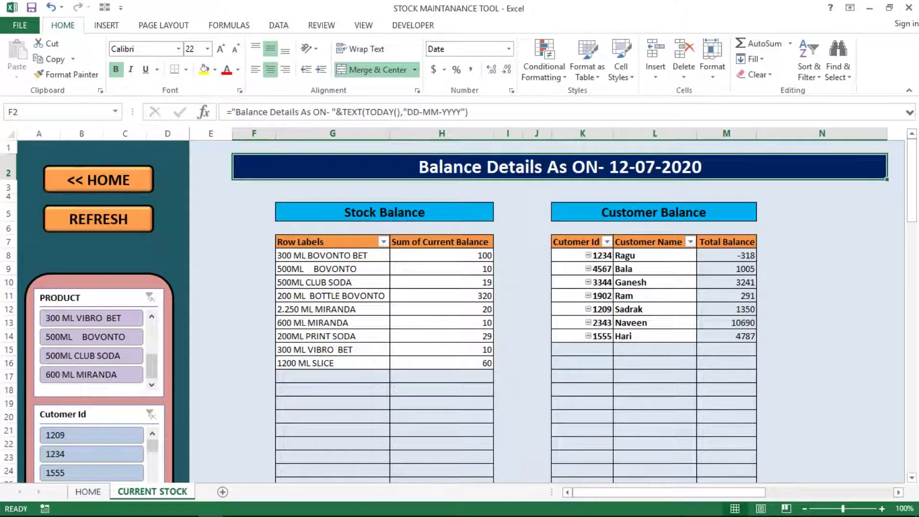
{"action": "mouse_move", "coordinate": [884, 514]}
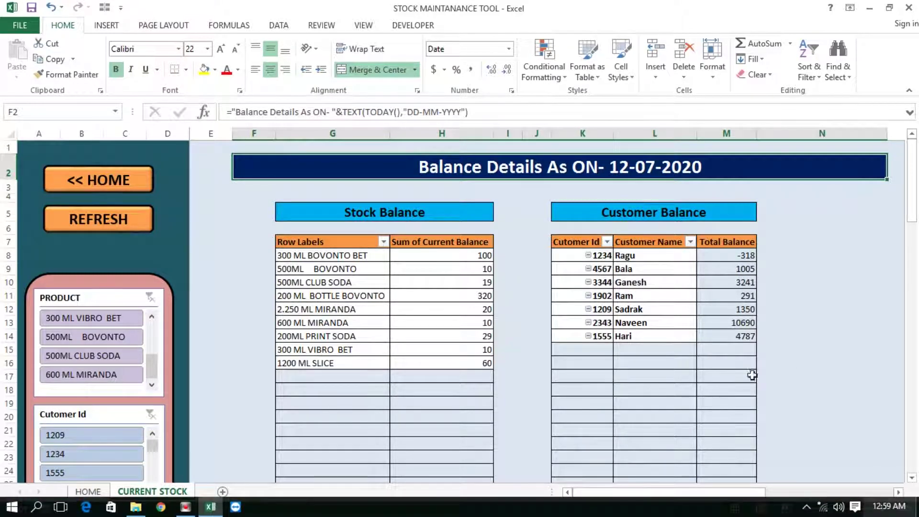
{"action": "left_click", "coordinate": [610, 188]}
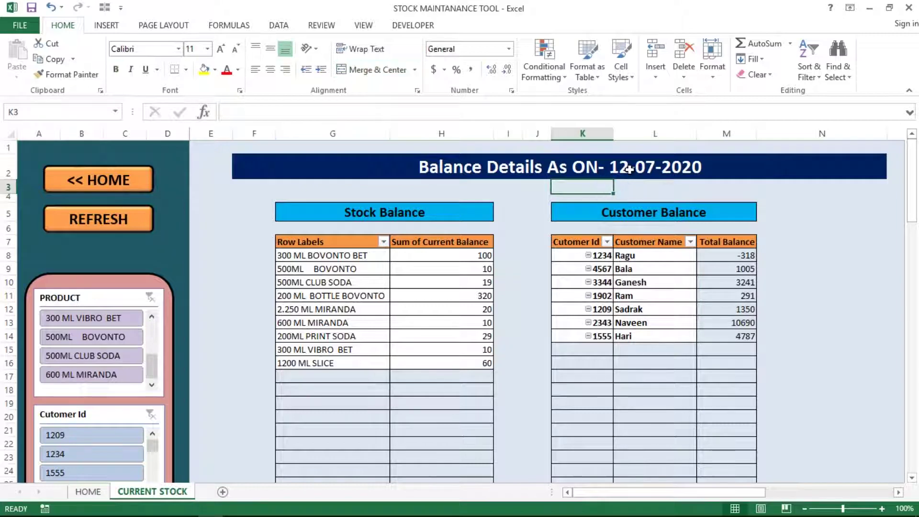
{"action": "left_click", "coordinate": [622, 170]}
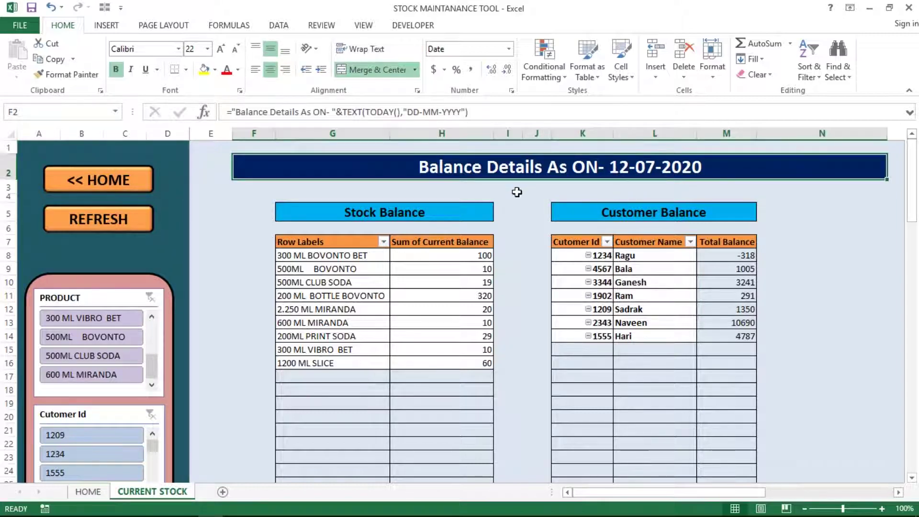
{"action": "left_click", "coordinate": [235, 224]}
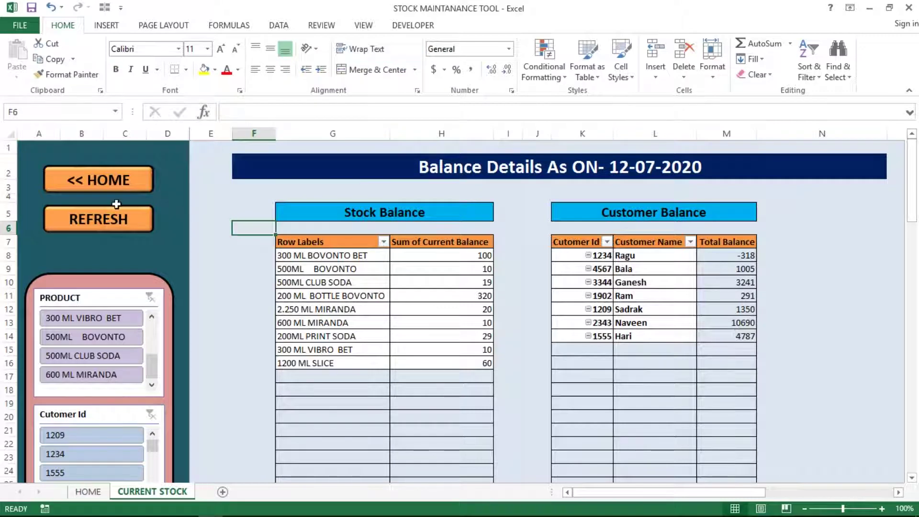
{"action": "left_click", "coordinate": [43, 148]}
{"action": "key", "text": "shift+Right"}
{"action": "key", "text": "shift+Right"}
{"action": "key", "text": "shift+Right"}
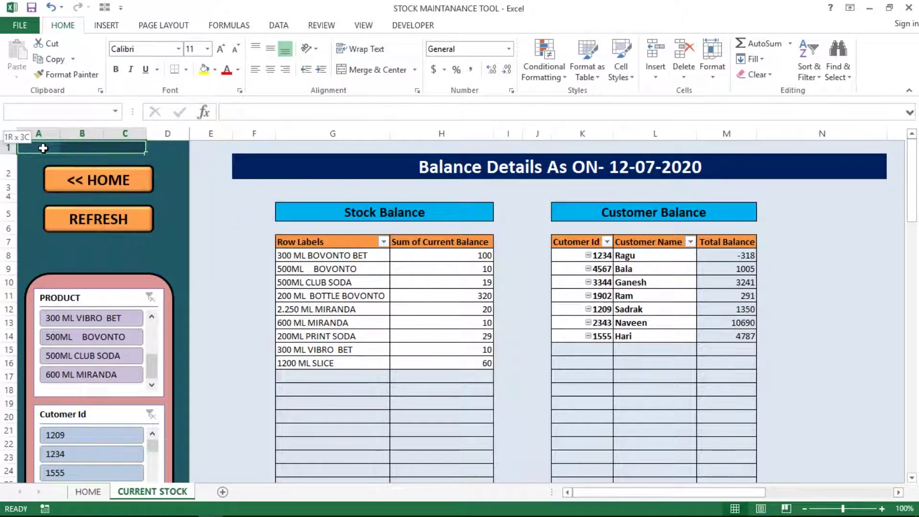
{"action": "left_click", "coordinate": [92, 192]}
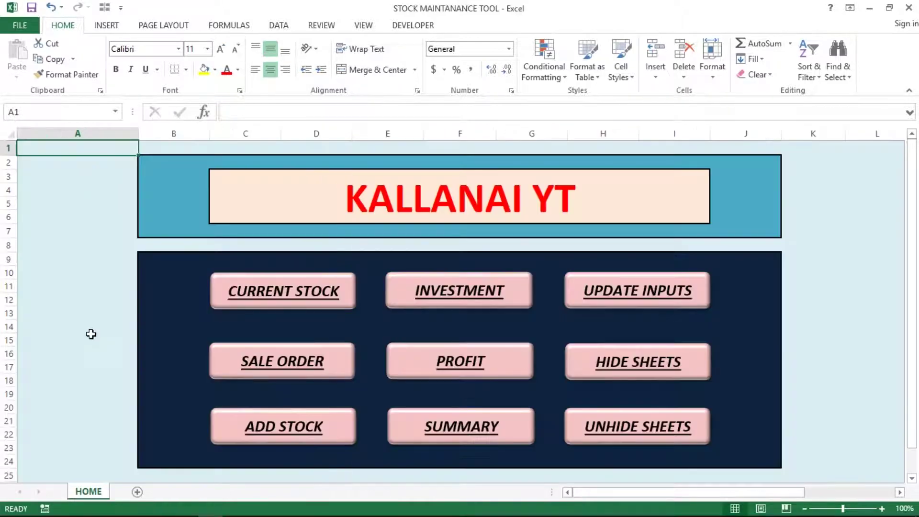
{"action": "left_click", "coordinate": [264, 301]}
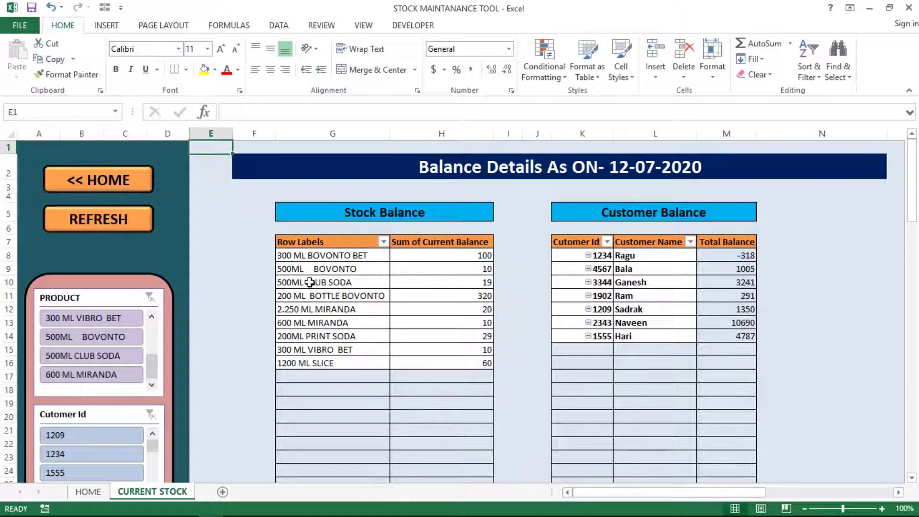
- Browse the Stock Balance and Customer Balance pivot rows and the slicer backdrop
{"action": "left_click", "coordinate": [345, 282]}
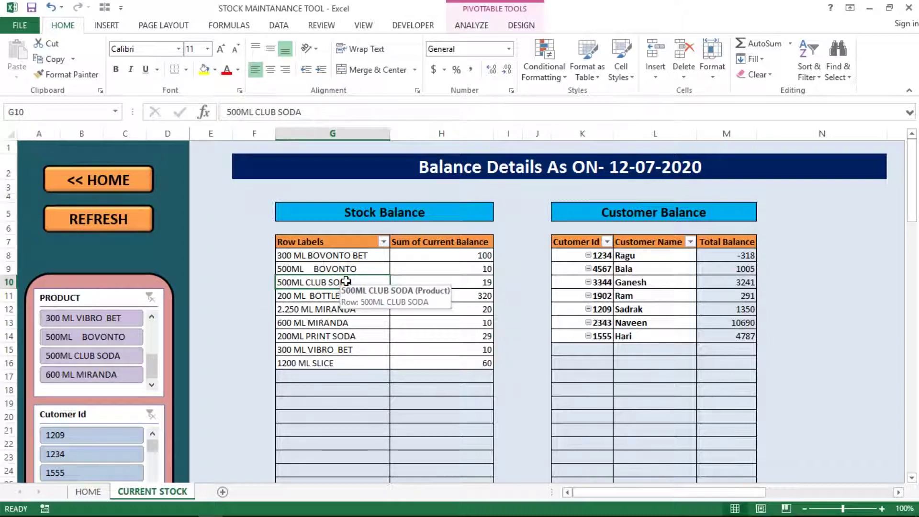
{"action": "left_click", "coordinate": [459, 268]}
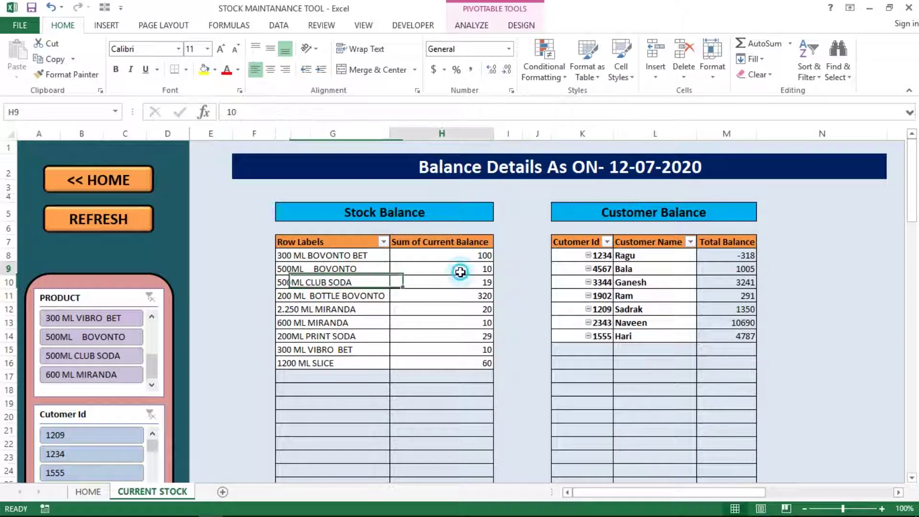
{"action": "left_click", "coordinate": [346, 242]}
{"action": "left_click", "coordinate": [645, 261]}
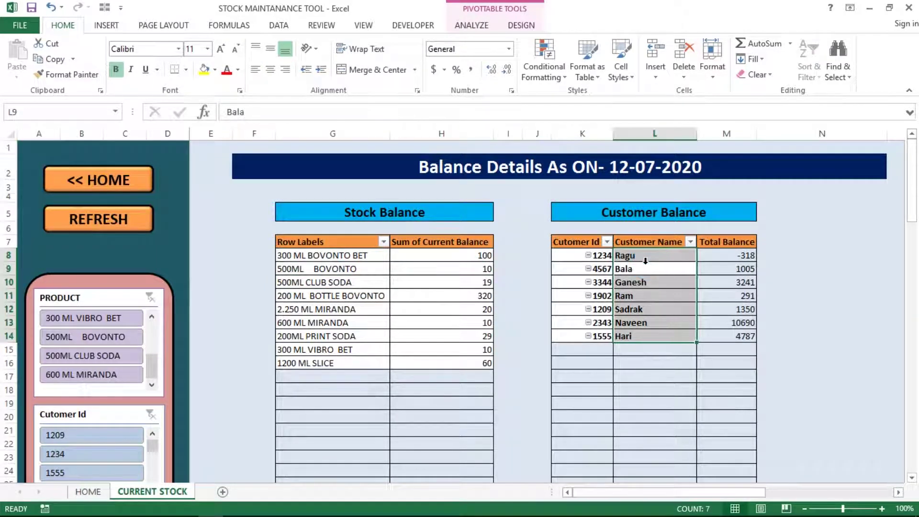
{"action": "left_click", "coordinate": [602, 270]}
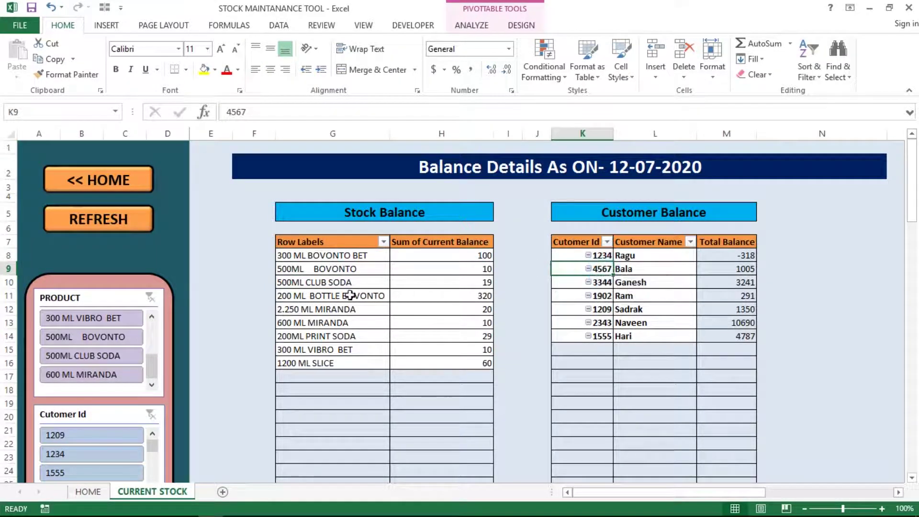
{"action": "left_click", "coordinate": [364, 273]}
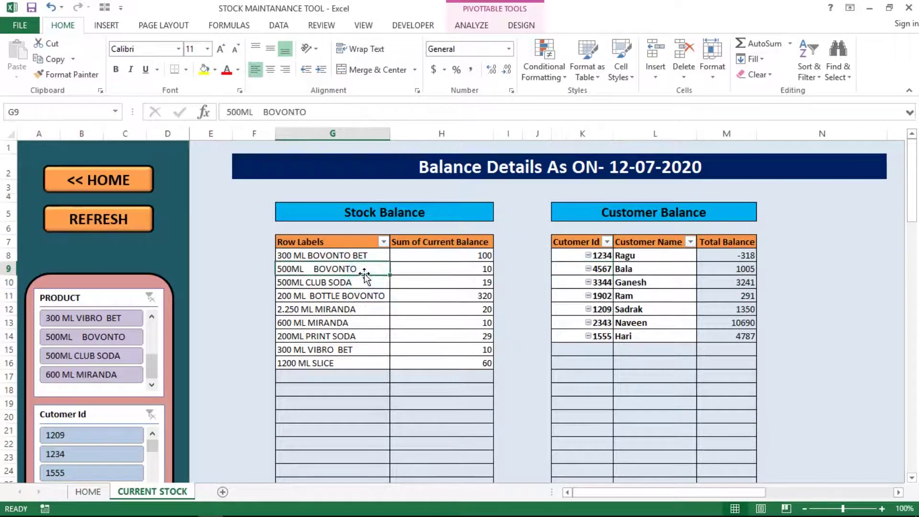
{"action": "left_click", "coordinate": [88, 280]}
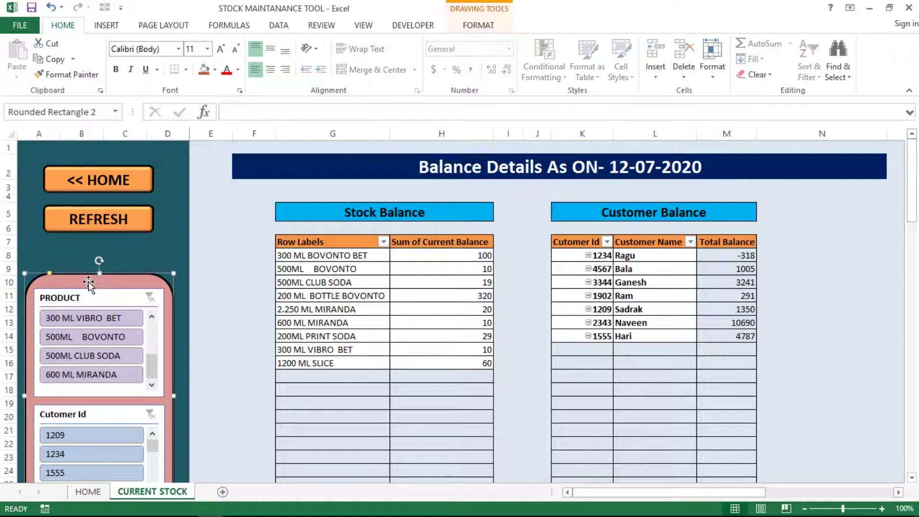
{"action": "left_click", "coordinate": [181, 383]}
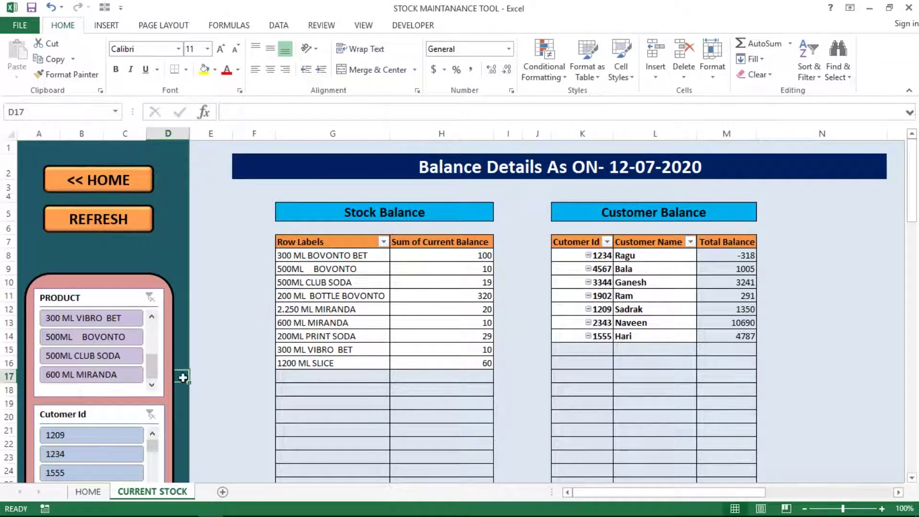
- Check more stock pivot rows, dismiss the security reminder, and return to the HOME sheet
{"action": "left_click", "coordinate": [273, 335]}
{"action": "left_click", "coordinate": [290, 335]}
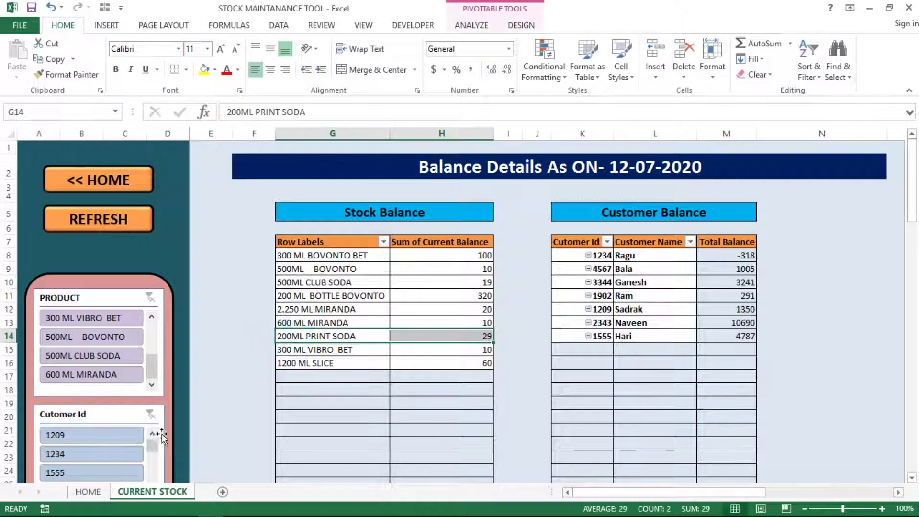
{"action": "left_click", "coordinate": [326, 268]}
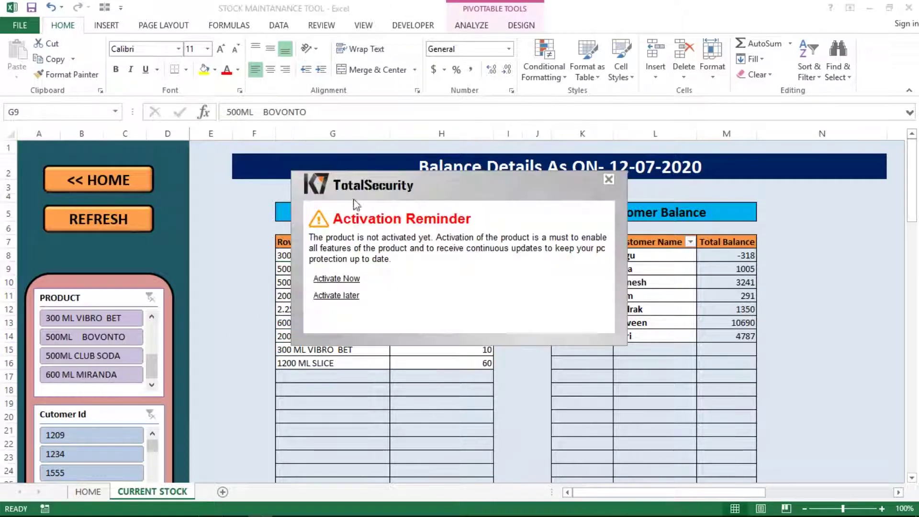
{"action": "left_click", "coordinate": [330, 295]}
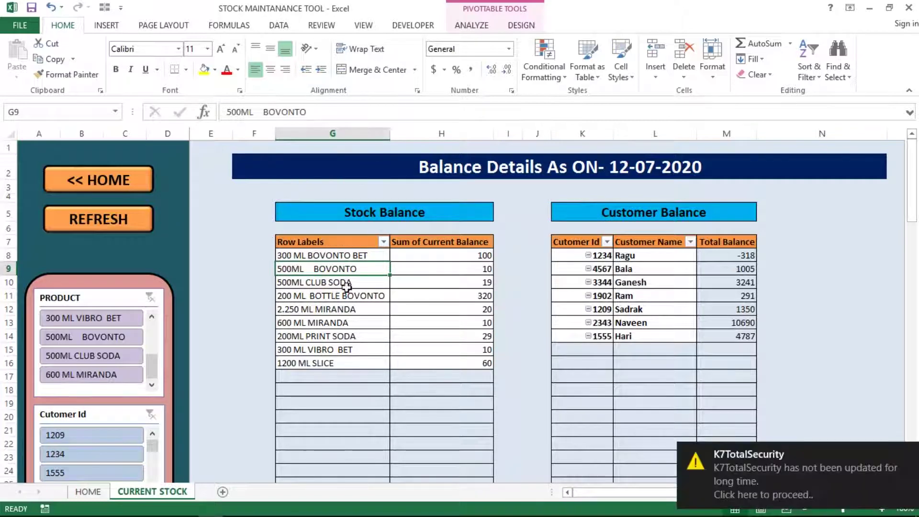
{"action": "left_click", "coordinate": [324, 303]}
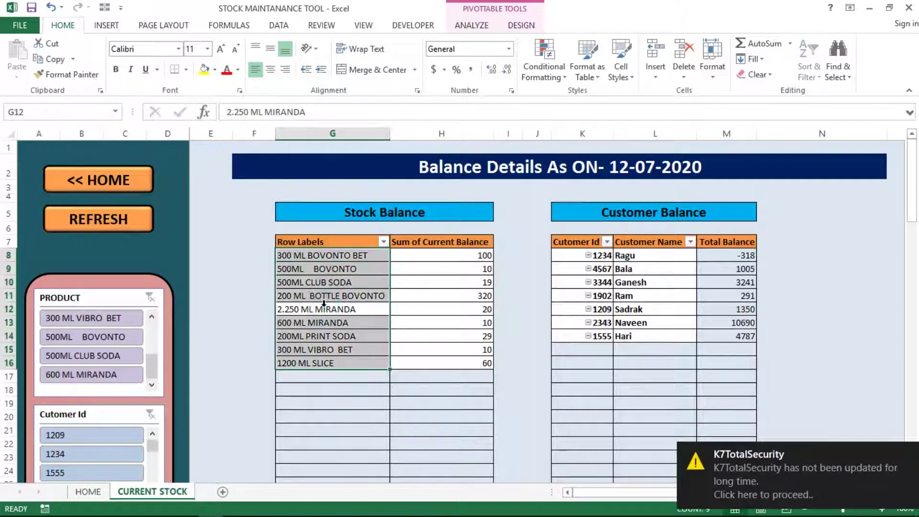
{"action": "left_click", "coordinate": [231, 291]}
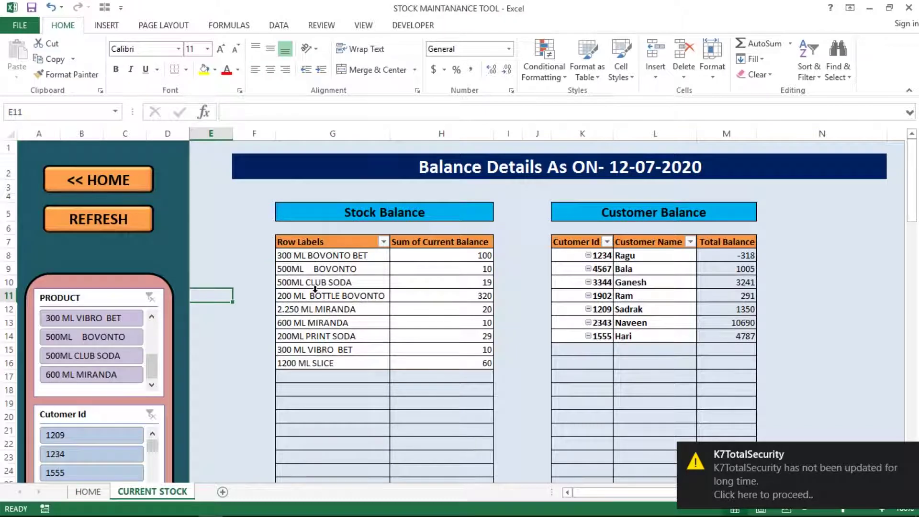
{"action": "left_click", "coordinate": [246, 319]}
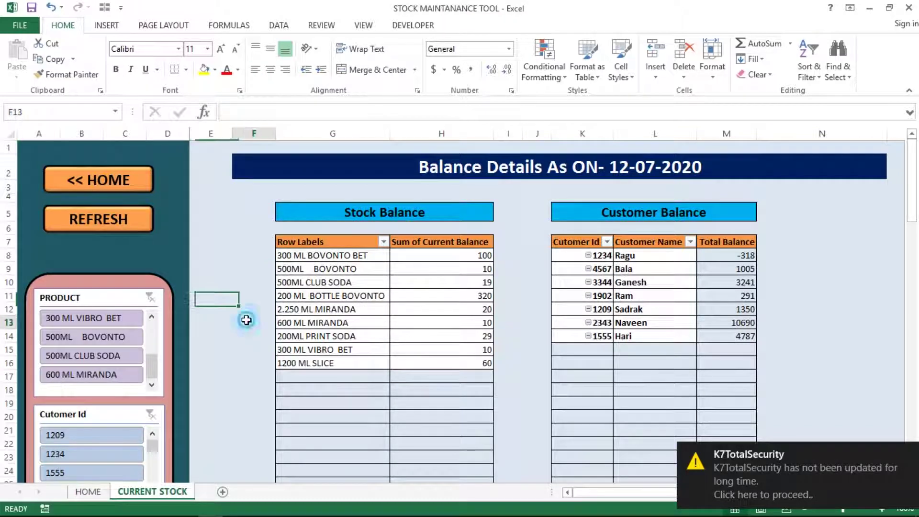
{"action": "left_click", "coordinate": [78, 493]}
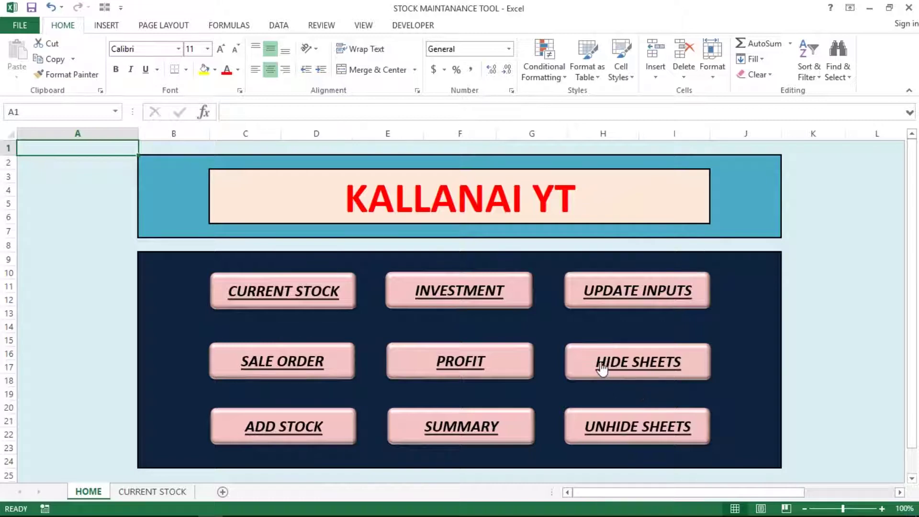
- Run UNHIDE SHEETS with the sheet password, then jump to the CURRENT STOCK sheet
{"action": "left_click", "coordinate": [623, 429]}
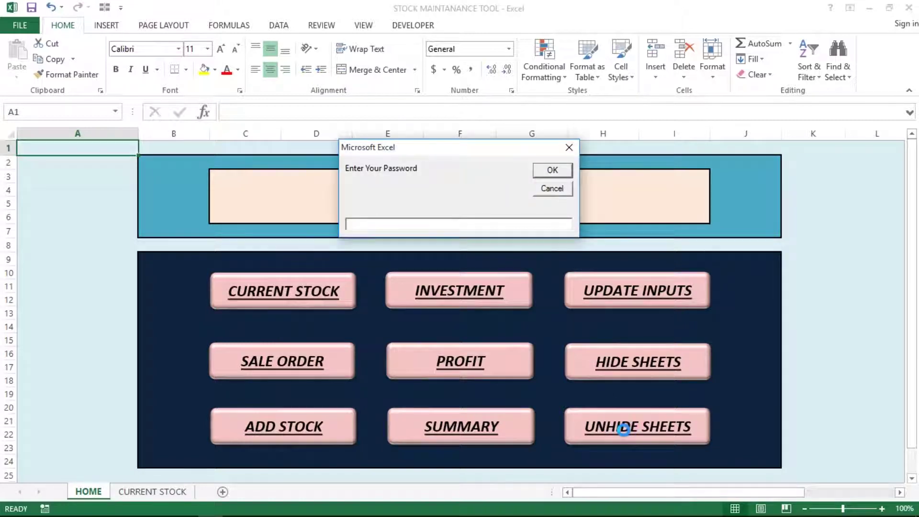
{"action": "type", "text": "unhide"}
{"action": "key", "text": "Return"}
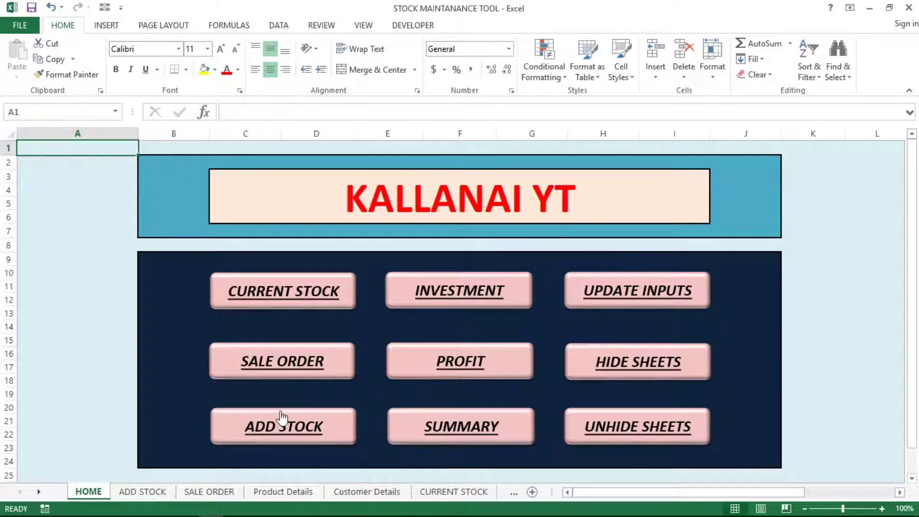
{"action": "left_click", "coordinate": [241, 304]}
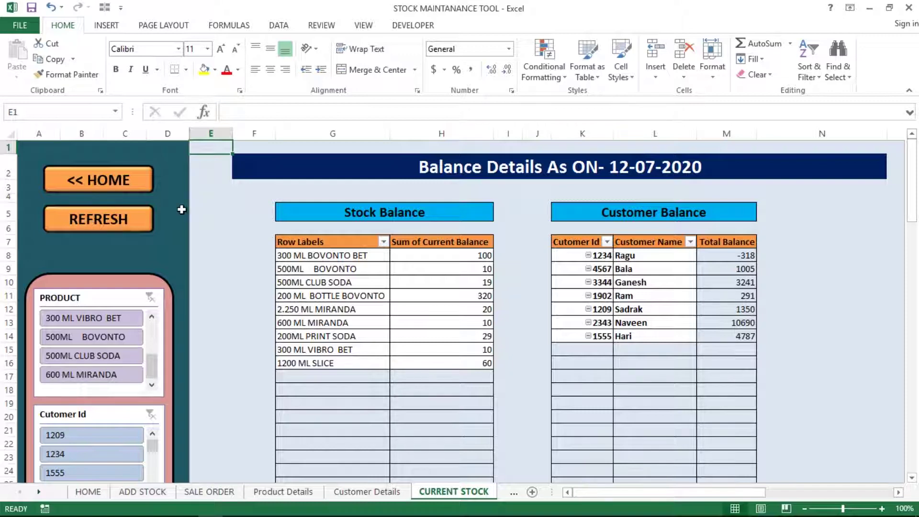
- Show the REFRESH shape's assigned macro, RefreshPivotTables, and move the dialog aside
{"action": "right_click", "coordinate": [86, 231]}
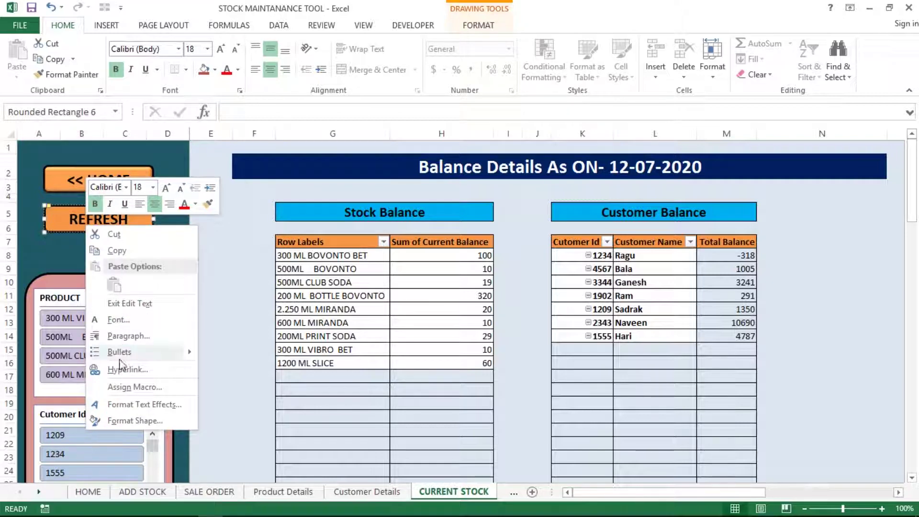
{"action": "left_click", "coordinate": [123, 388]}
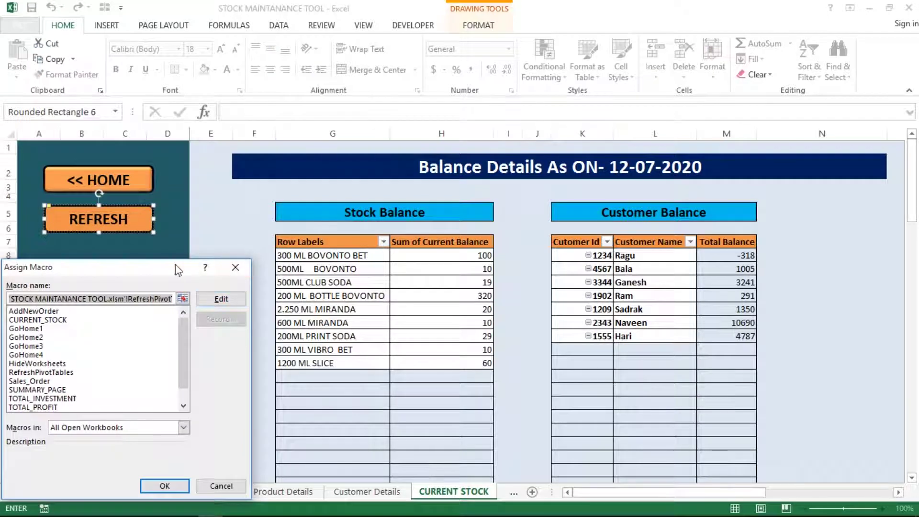
{"action": "left_click_drag", "start_coordinate": [183, 268], "coordinate": [317, 253]}
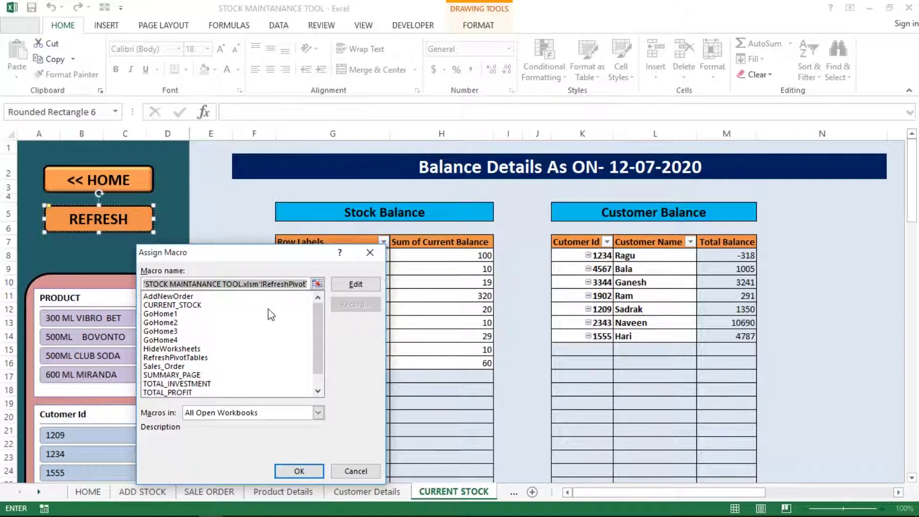
- Open RefreshPivotTables in the editor, close Properties, and highlight its name and PivotCache/PivotTable declarations
{"action": "left_click", "coordinate": [361, 285]}
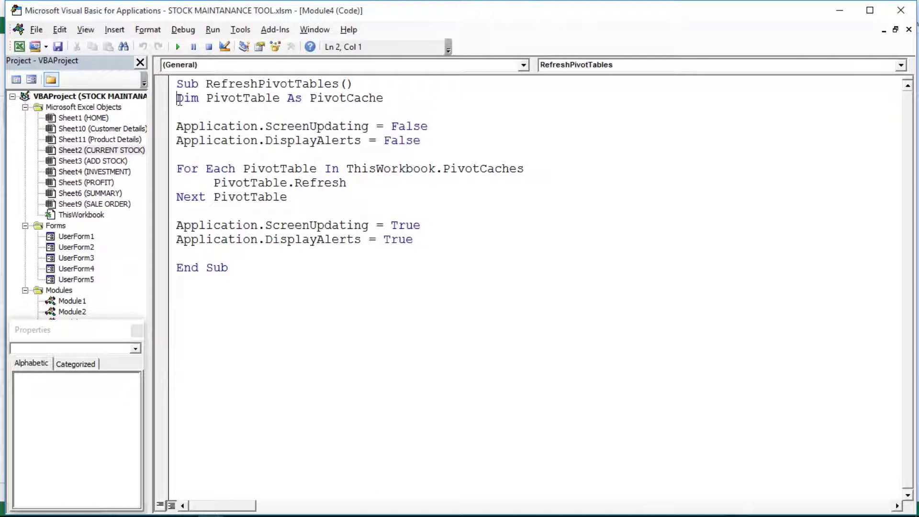
{"action": "left_click_drag", "start_coordinate": [177, 98], "coordinate": [424, 235]}
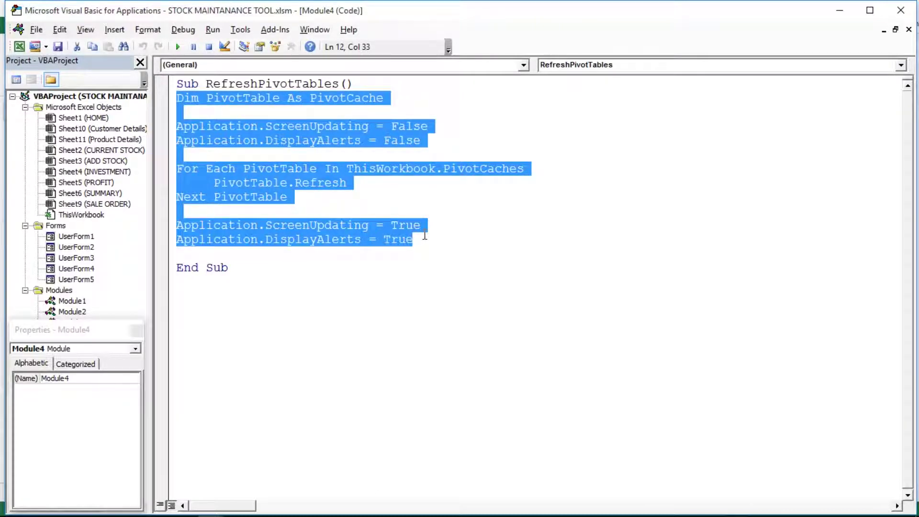
{"action": "left_click", "coordinate": [424, 237]}
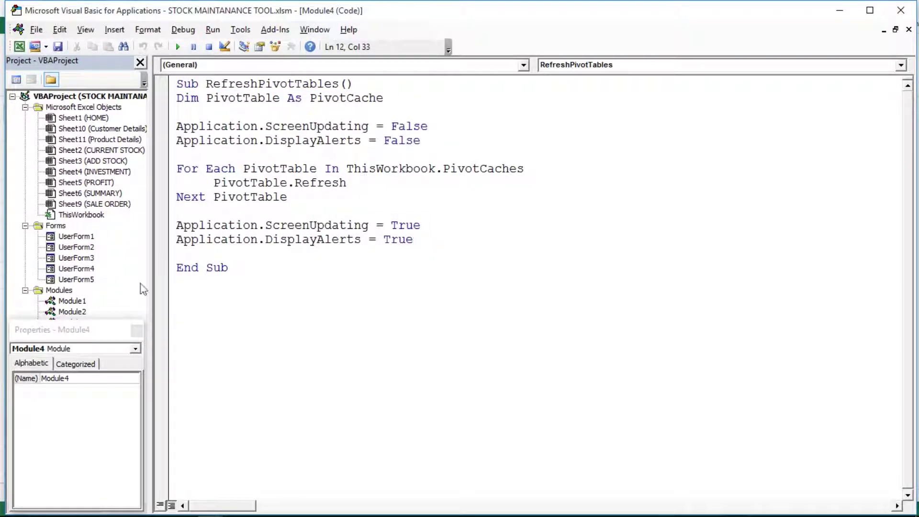
{"action": "left_click", "coordinate": [137, 331]}
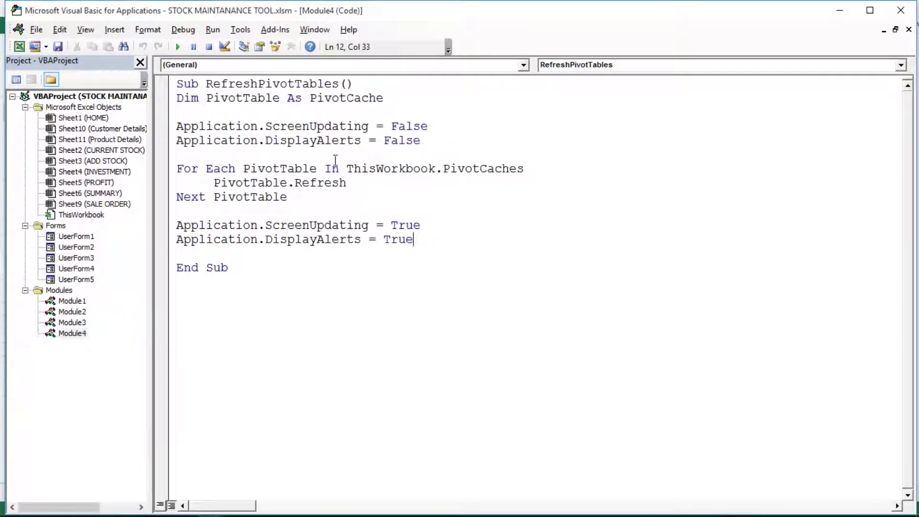
{"action": "left_click", "coordinate": [398, 111]}
{"action": "double_click", "coordinate": [243, 82]}
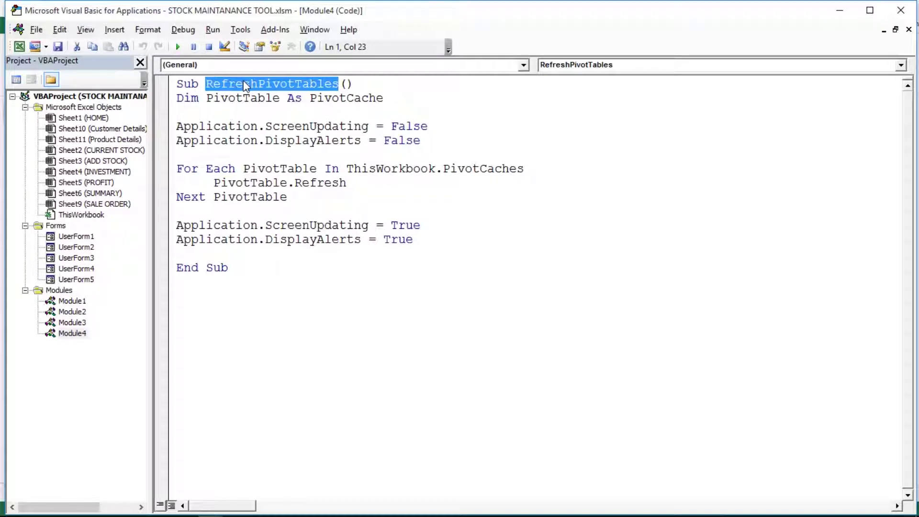
{"action": "left_click", "coordinate": [199, 98]}
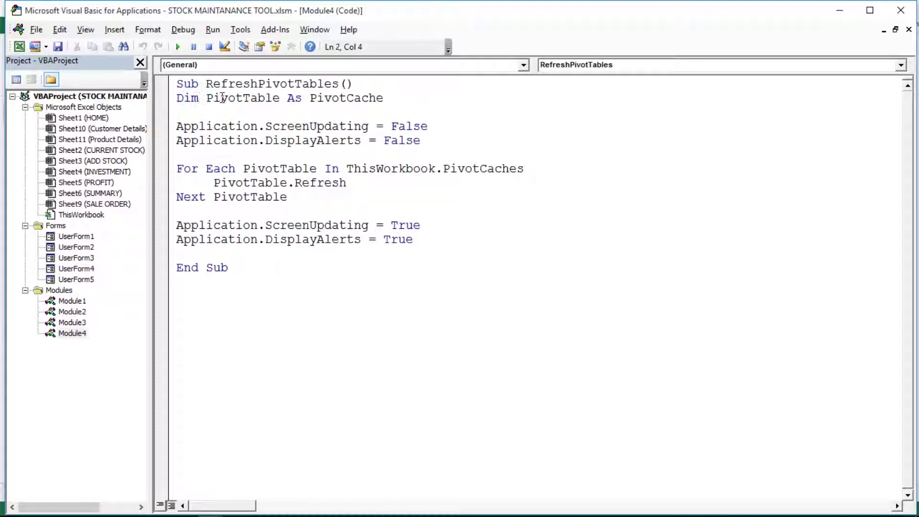
{"action": "double_click", "coordinate": [233, 99]}
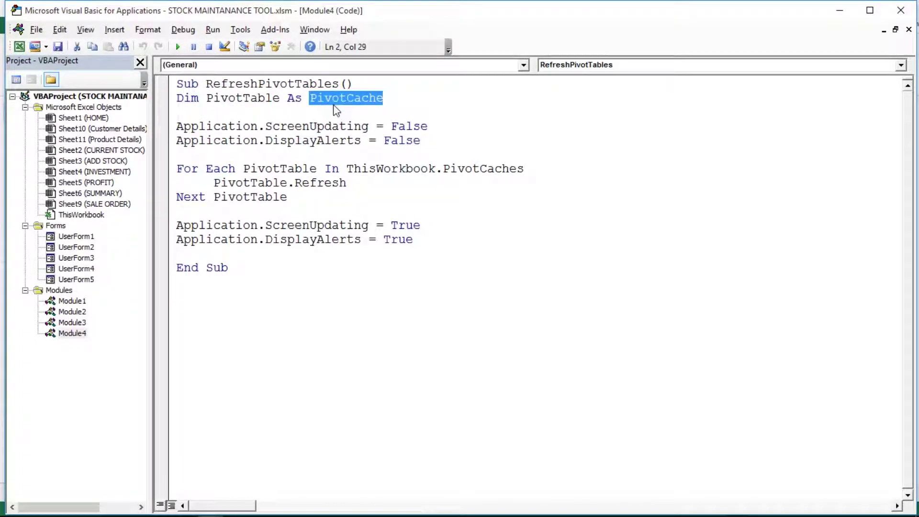
{"action": "left_click", "coordinate": [256, 101]}
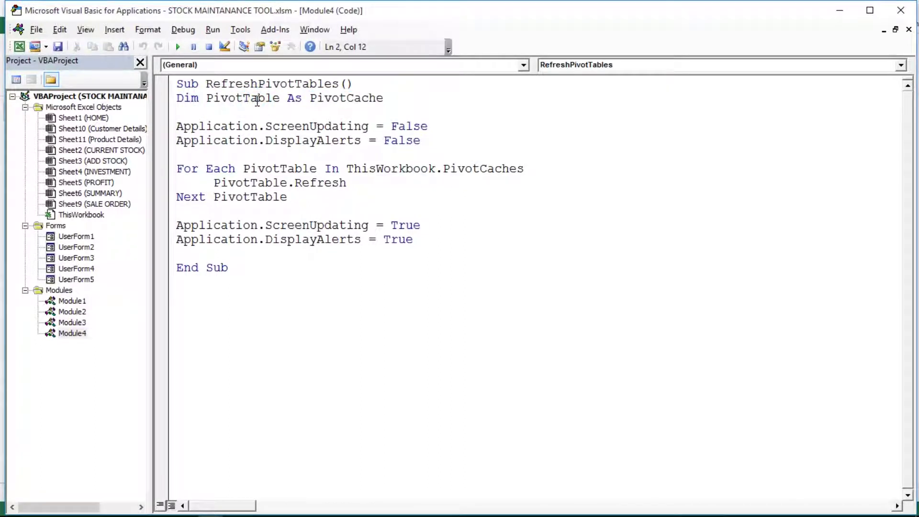
{"action": "double_click", "coordinate": [257, 101]}
- Highlight the lines disabling screen updating and alerts, and the For Each PivotCaches refresh loop
{"action": "left_click_drag", "start_coordinate": [177, 126], "coordinate": [459, 149]}
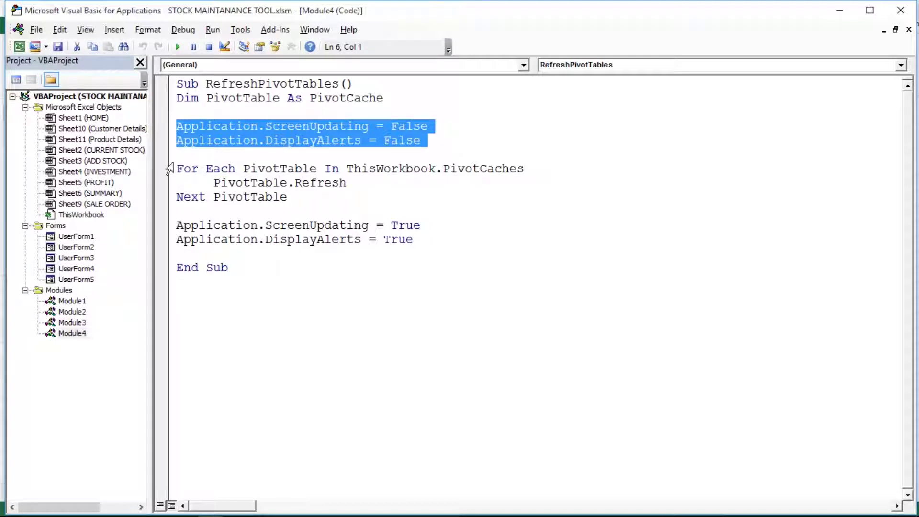
{"action": "left_click_drag", "start_coordinate": [175, 168], "coordinate": [340, 206]}
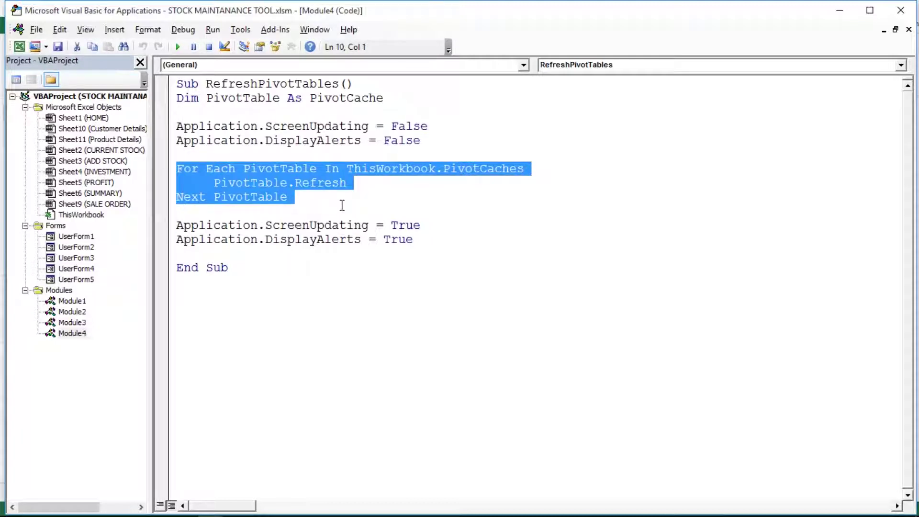
{"action": "left_click", "coordinate": [311, 171]}
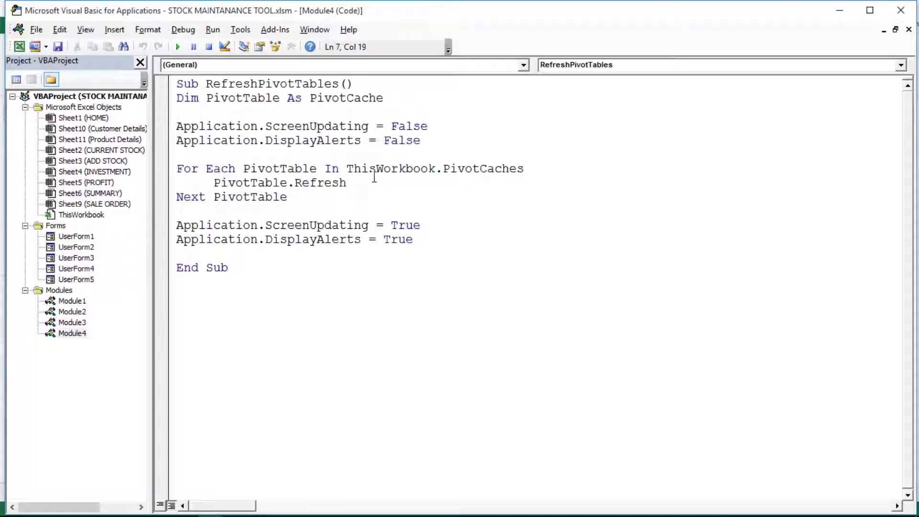
{"action": "left_click", "coordinate": [494, 172]}
{"action": "left_click_drag", "start_coordinate": [214, 183], "coordinate": [288, 186]}
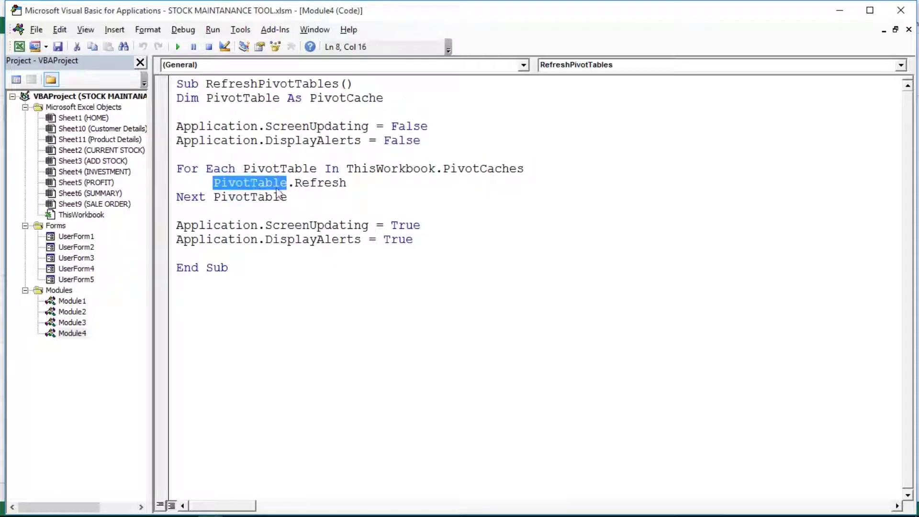
{"action": "left_click", "coordinate": [300, 188]}
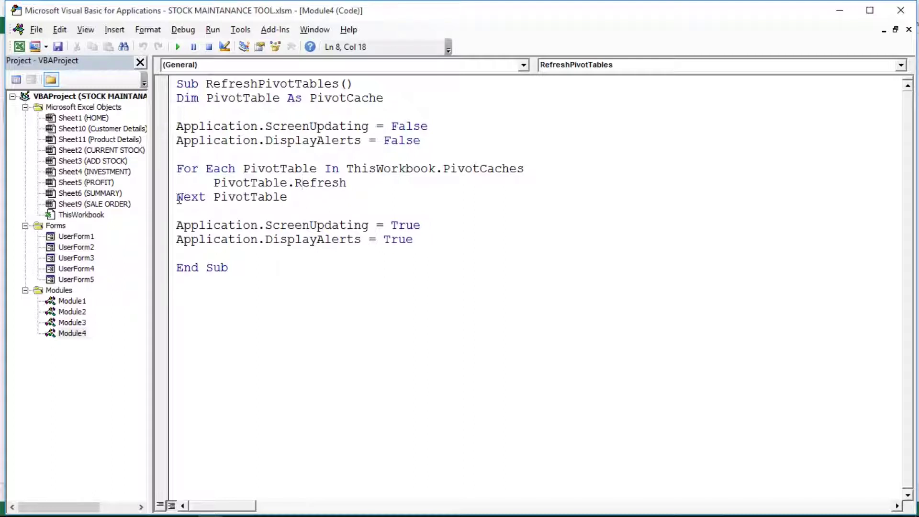
{"action": "left_click_drag", "start_coordinate": [178, 197], "coordinate": [302, 195]}
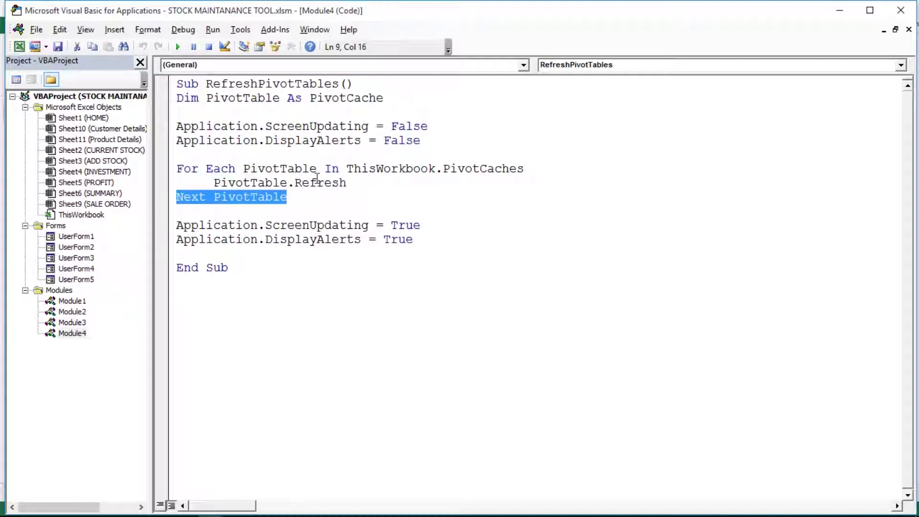
- Toggle a breakpoint on DisplayAlerts, highlight the restoring lines, and return to Excel
{"action": "left_click", "coordinate": [155, 238]}
{"action": "left_click", "coordinate": [155, 239]}
{"action": "left_click", "coordinate": [175, 228]}
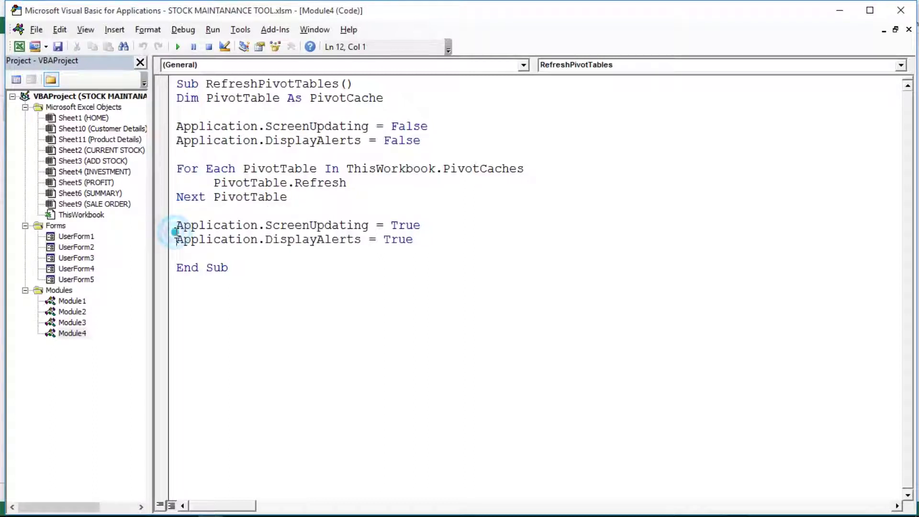
{"action": "left_click_drag", "start_coordinate": [175, 226], "coordinate": [487, 251]}
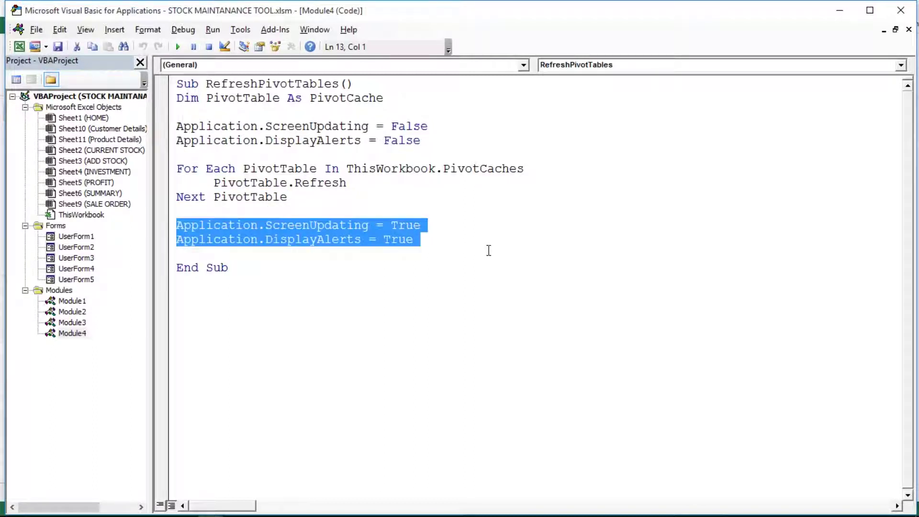
{"action": "left_click", "coordinate": [489, 250]}
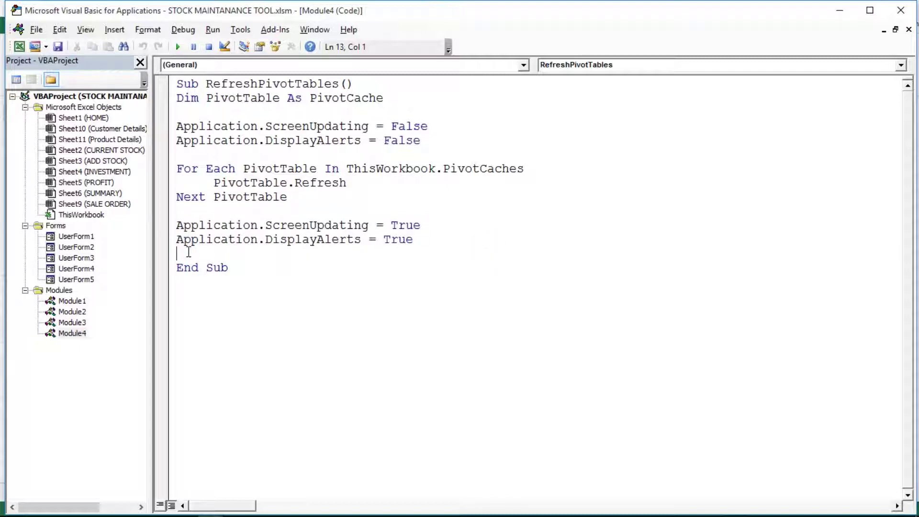
{"action": "left_click", "coordinate": [20, 47]}
- Deselect REFRESH and show the HOME shape's assigned macro, GoHome1
{"action": "left_click", "coordinate": [182, 208]}
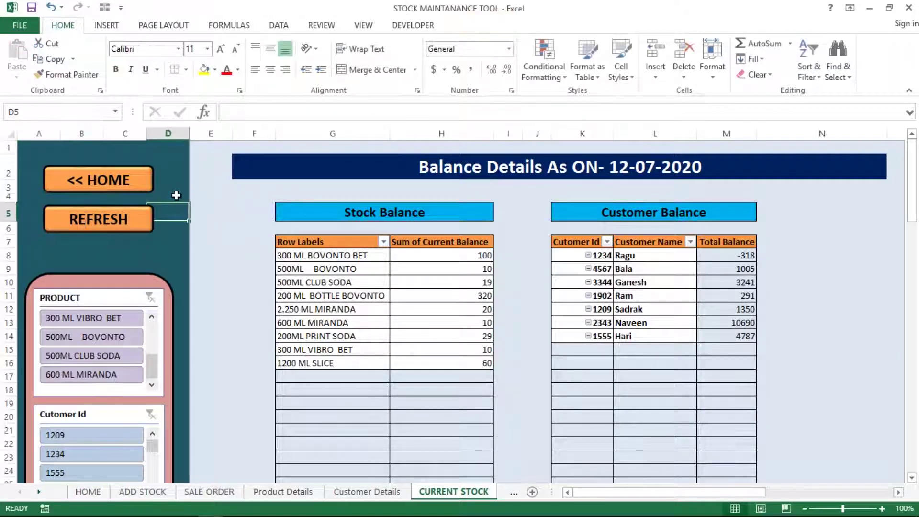
{"action": "left_click", "coordinate": [177, 187]}
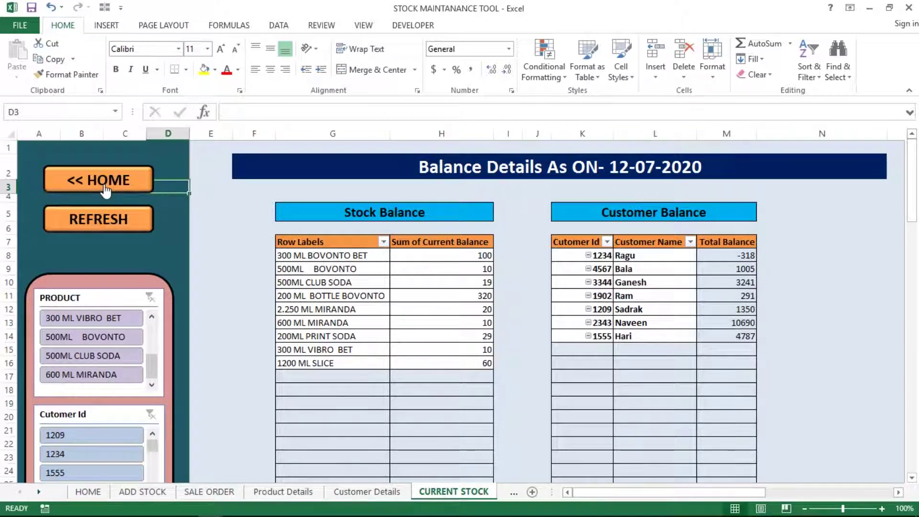
{"action": "right_click", "coordinate": [105, 190]}
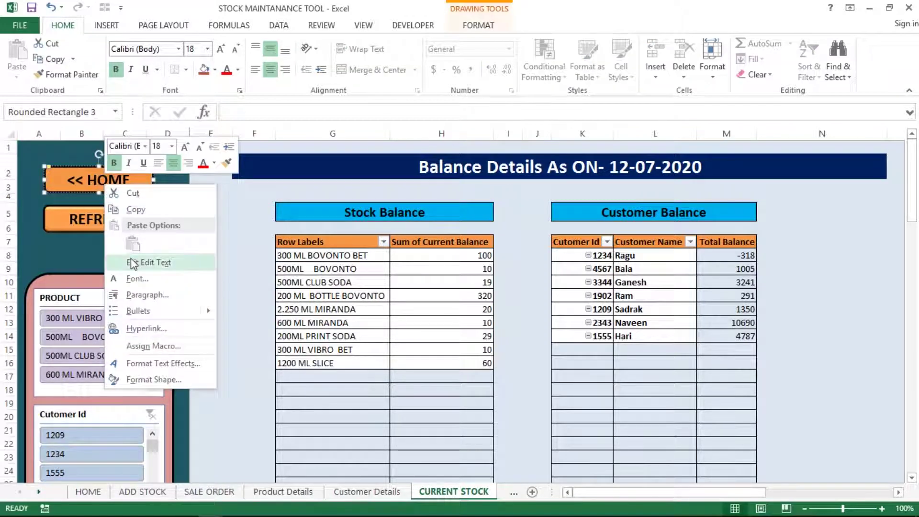
{"action": "left_click", "coordinate": [148, 346]}
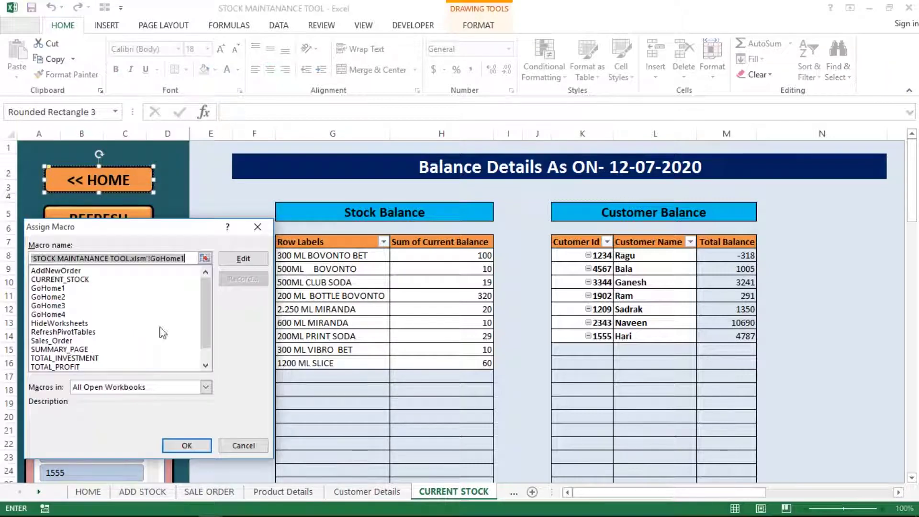
- Open the GoHome1 code, mark its body and name, then reopen the editor from the Developer tab
{"action": "left_click", "coordinate": [237, 263]}
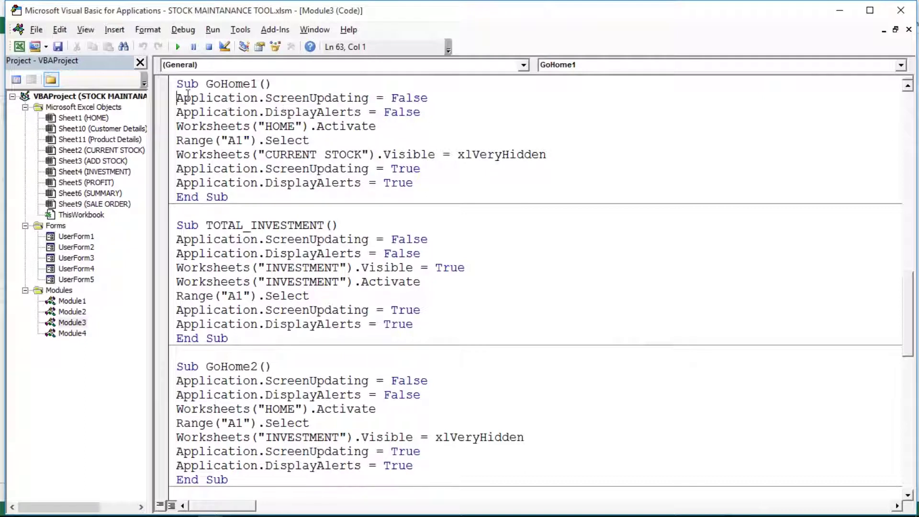
{"action": "left_click_drag", "start_coordinate": [177, 97], "coordinate": [451, 178]}
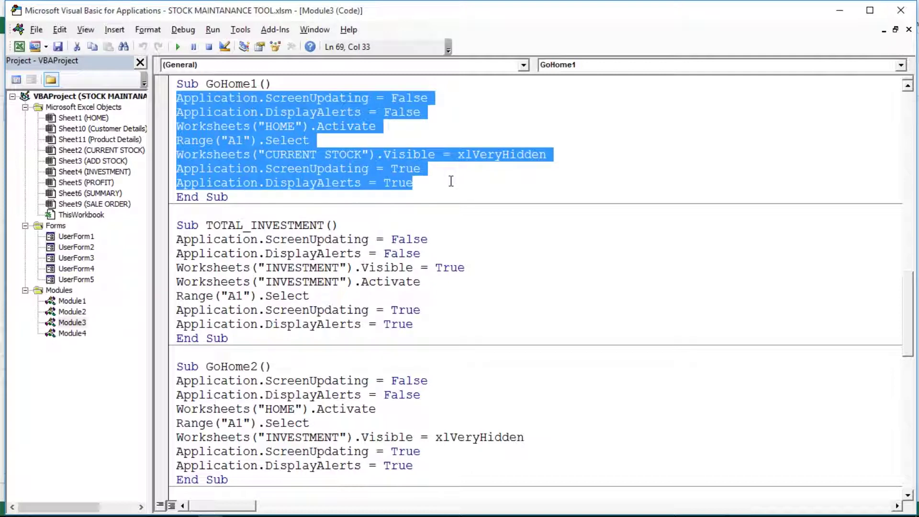
{"action": "double_click", "coordinate": [227, 83]}
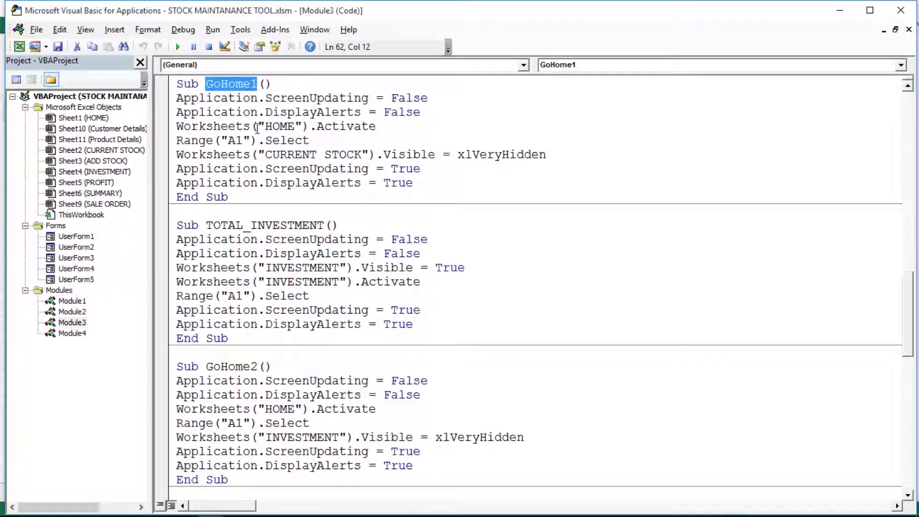
{"action": "left_click", "coordinate": [19, 47]}
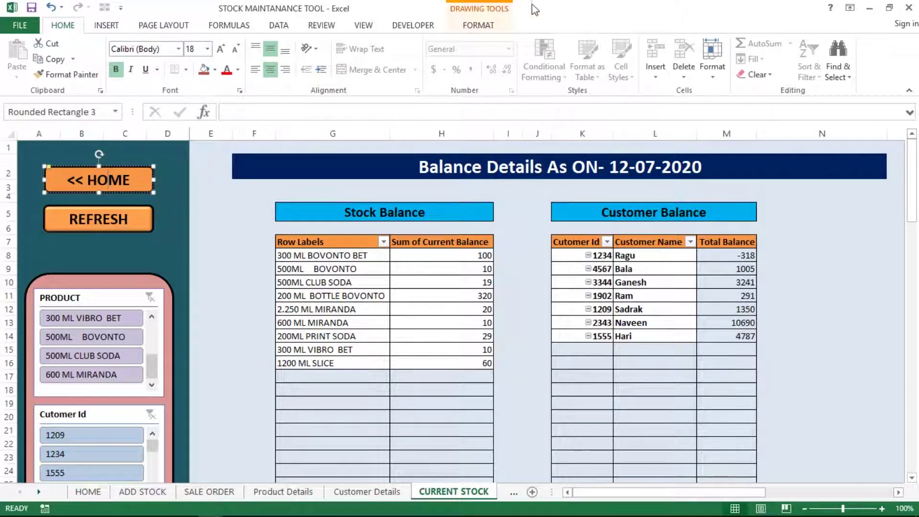
{"action": "left_click", "coordinate": [411, 25]}
{"action": "left_click", "coordinate": [8, 49]}
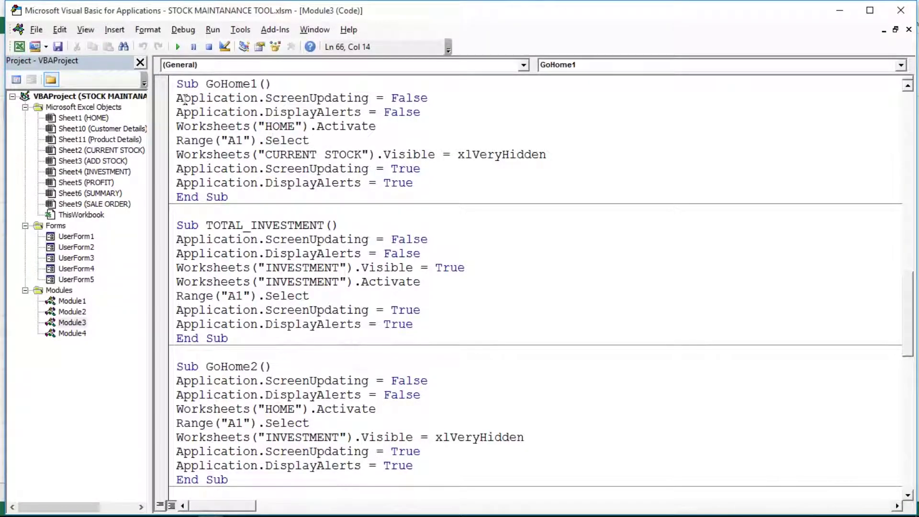
- Mark GoHome1's lines: alerts off, activate HOME, select A1, hide CURRENT STOCK, re-enable updating
{"action": "left_click_drag", "start_coordinate": [176, 98], "coordinate": [437, 112]}
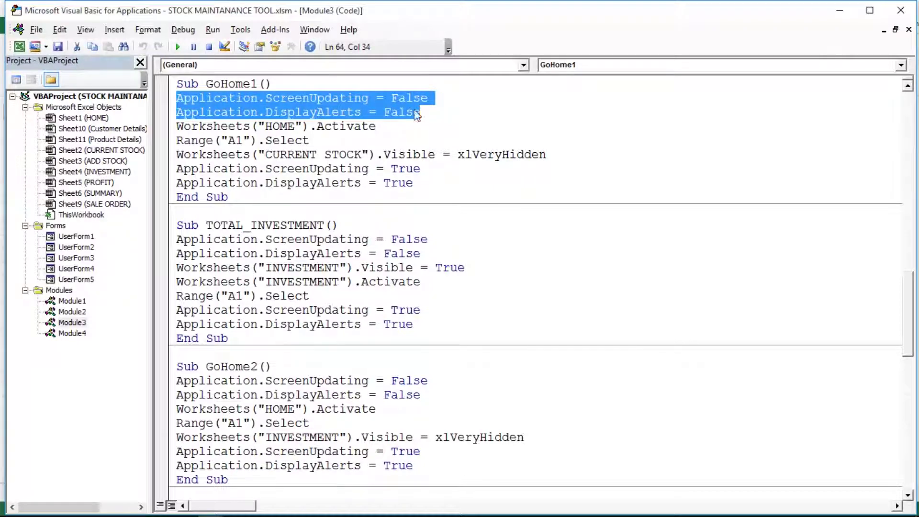
{"action": "left_click_drag", "start_coordinate": [180, 126], "coordinate": [389, 129]}
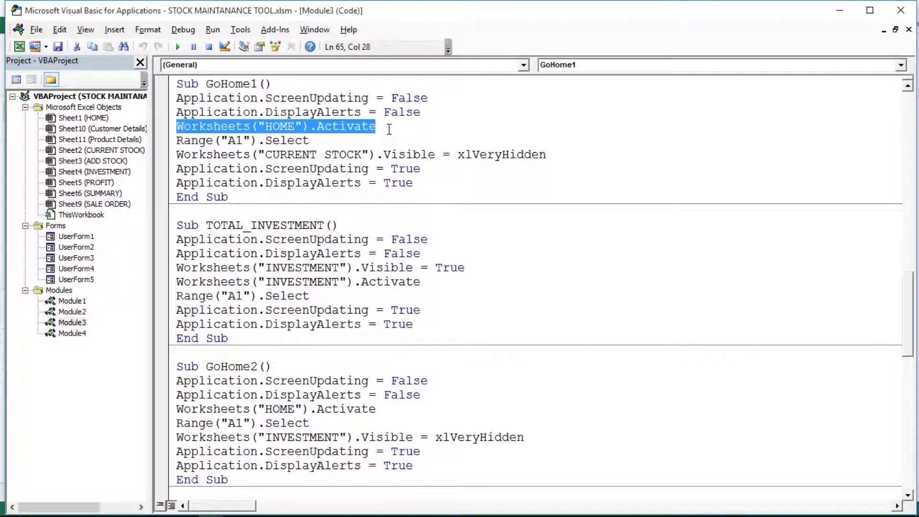
{"action": "left_click", "coordinate": [170, 141]}
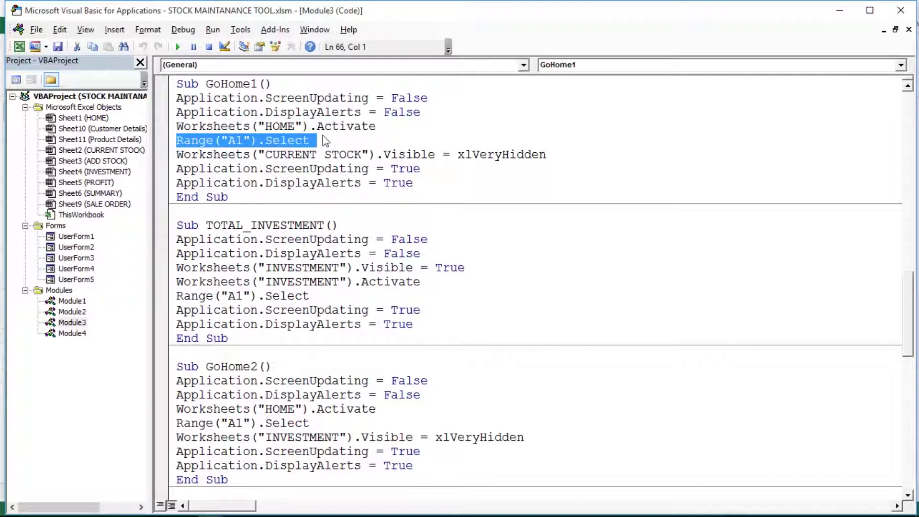
{"action": "left_click", "coordinate": [267, 154]}
{"action": "left_click_drag", "start_coordinate": [177, 152], "coordinate": [565, 161]}
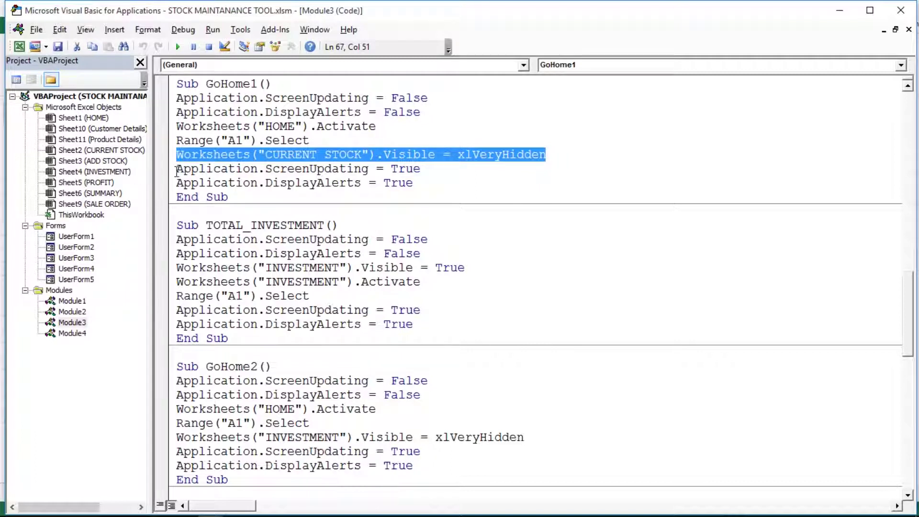
{"action": "left_click_drag", "start_coordinate": [177, 171], "coordinate": [427, 182]}
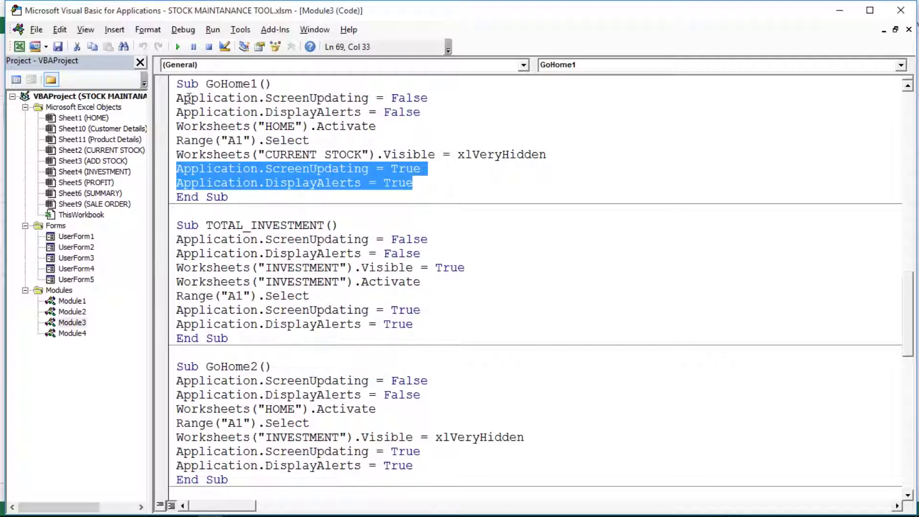
- Mark the whole GoHome1 body once more and return to the Excel workbook
{"action": "left_click_drag", "start_coordinate": [183, 98], "coordinate": [438, 110]}
{"action": "left_click", "coordinate": [426, 166]}
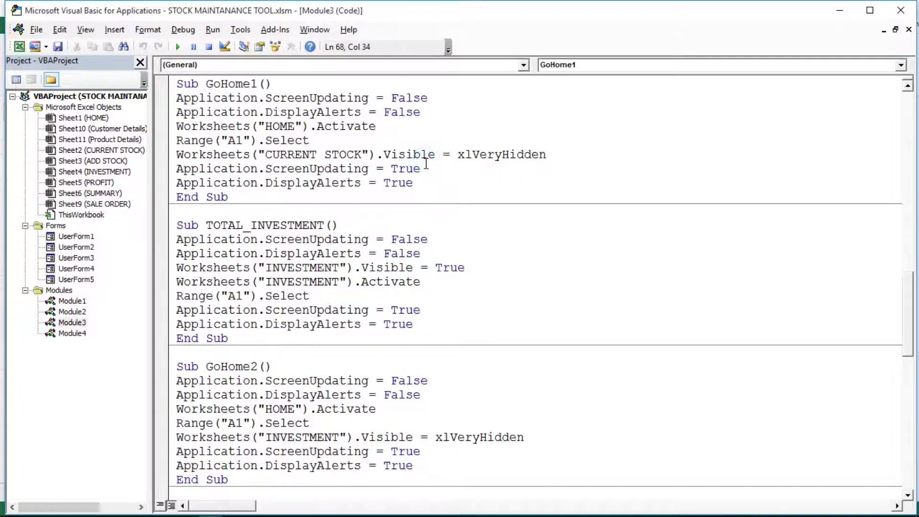
{"action": "left_click_drag", "start_coordinate": [176, 98], "coordinate": [549, 188]}
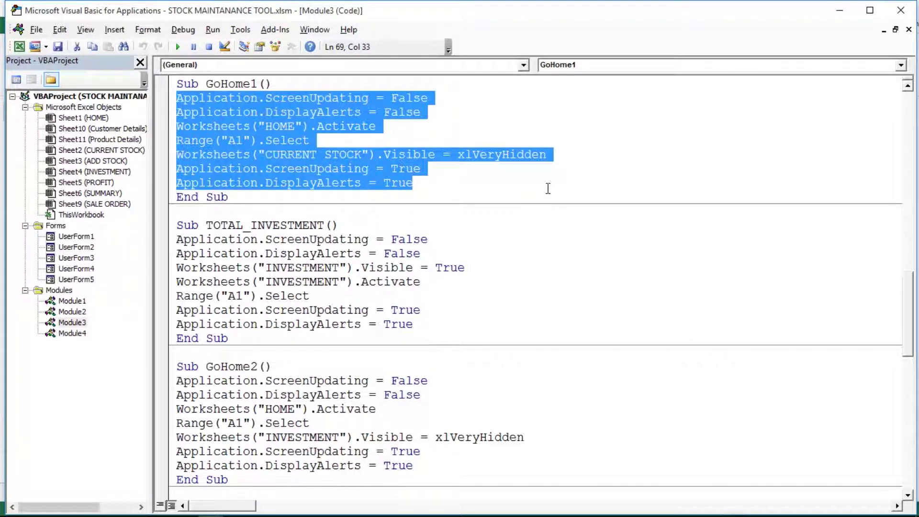
{"action": "left_click", "coordinate": [21, 48]}
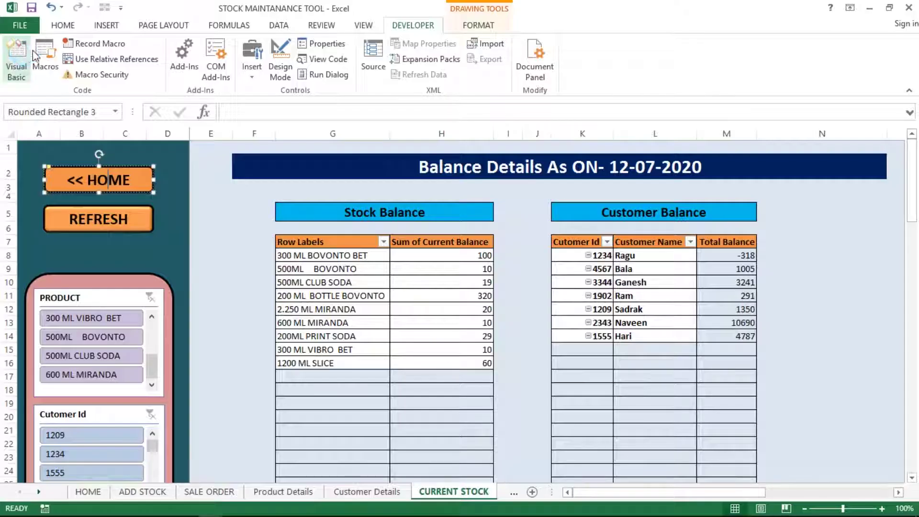
- Run the HOME button, then open the CURRENT STOCK button's macro code via Assign Macro
{"action": "left_click", "coordinate": [179, 185]}
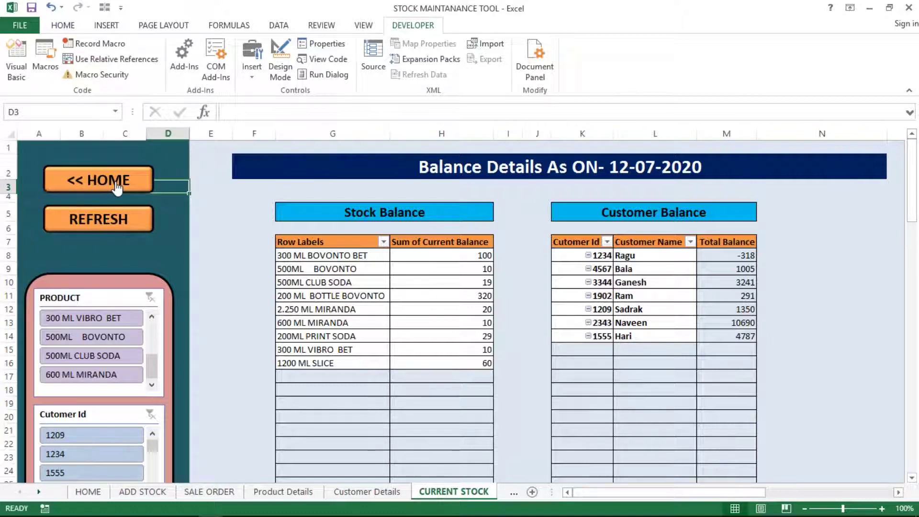
{"action": "left_click", "coordinate": [116, 187]}
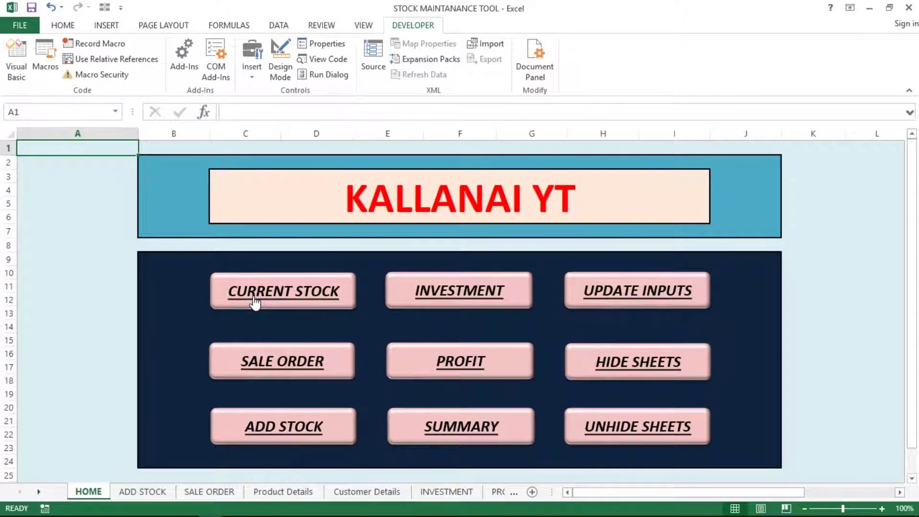
{"action": "right_click", "coordinate": [251, 293]}
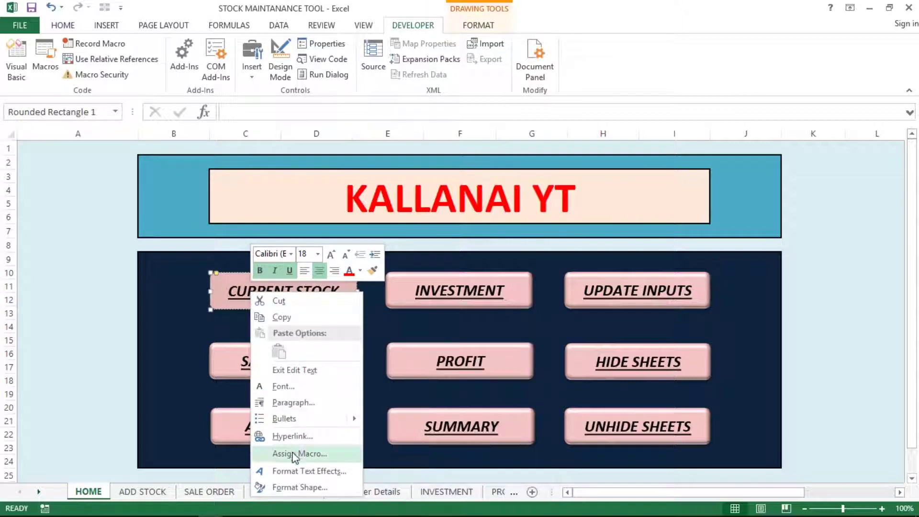
{"action": "left_click", "coordinate": [298, 454]}
{"action": "left_click", "coordinate": [390, 316]}
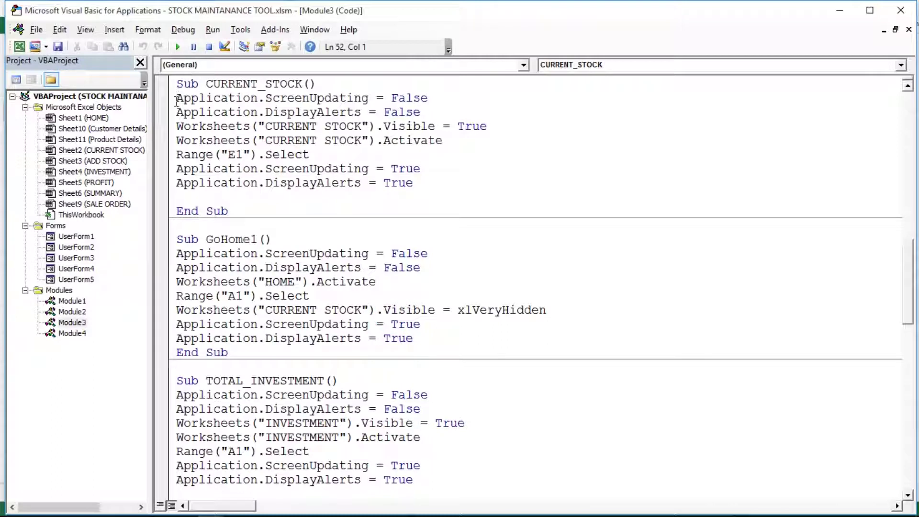
- Mark CURRENT_STOCK's seven lines, including making CURRENT STOCK visible and selecting E1, then return to Excel
{"action": "left_click", "coordinate": [177, 99]}
{"action": "left_click_drag", "start_coordinate": [177, 100], "coordinate": [415, 188]}
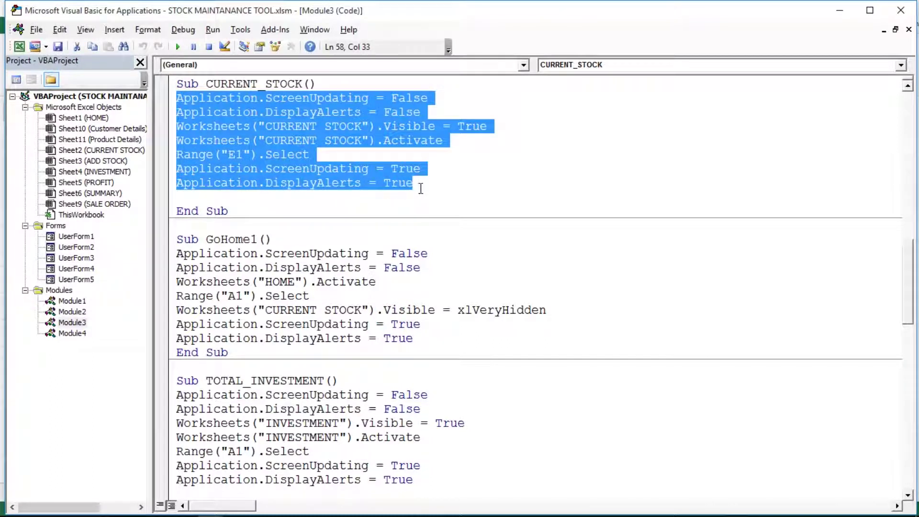
{"action": "left_click", "coordinate": [345, 153]}
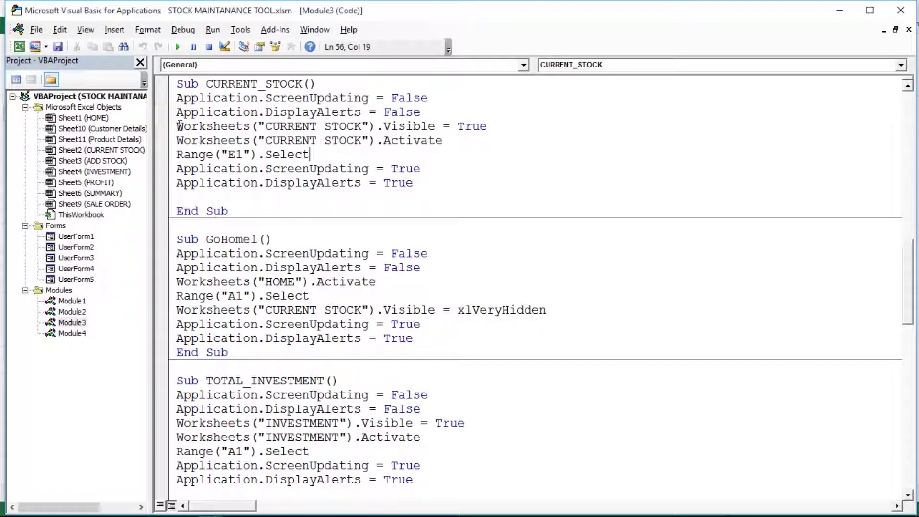
{"action": "left_click_drag", "start_coordinate": [177, 126], "coordinate": [505, 124]}
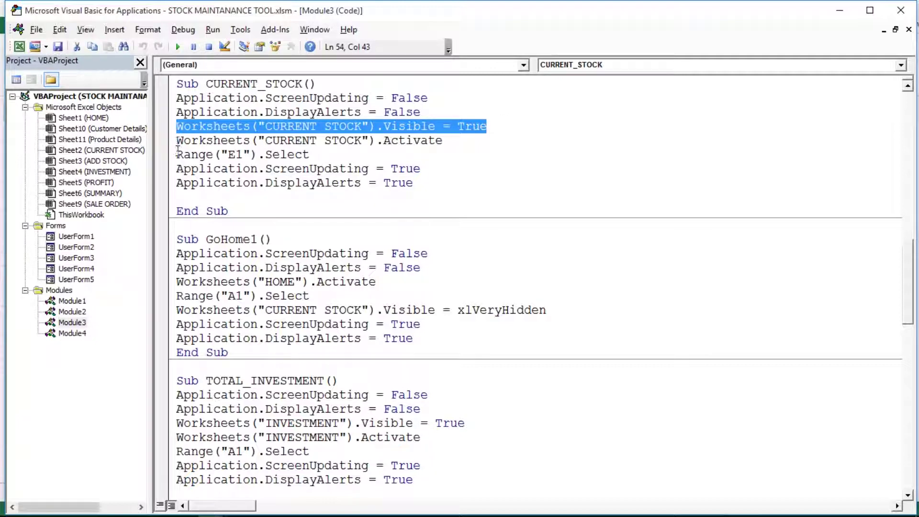
{"action": "left_click_drag", "start_coordinate": [176, 156], "coordinate": [310, 154]}
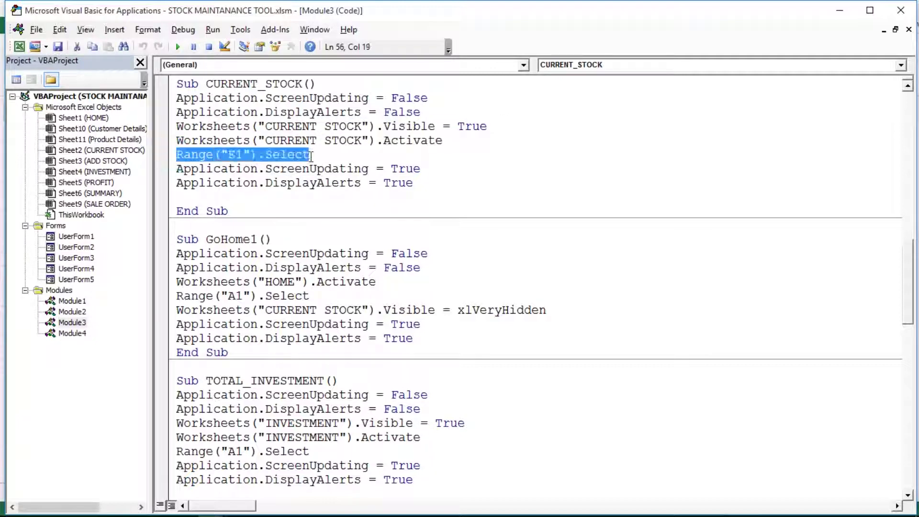
{"action": "left_click", "coordinate": [18, 47]}
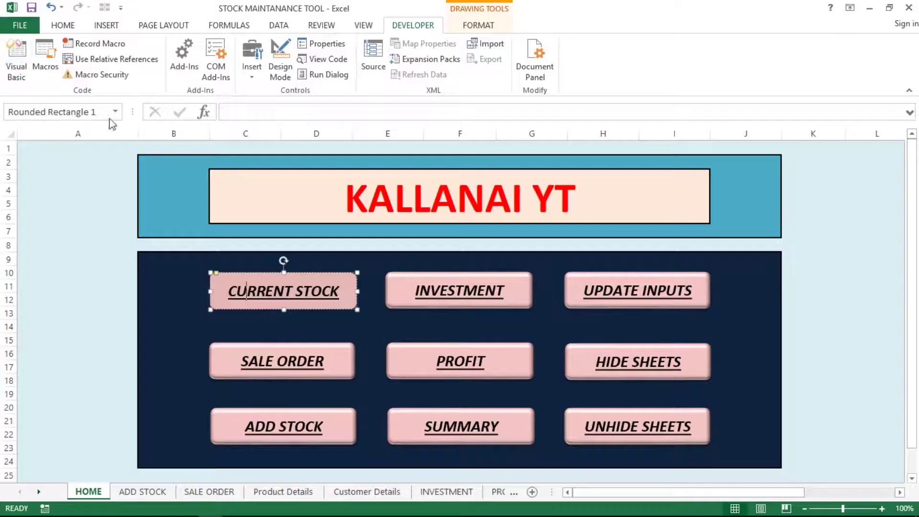
- Run the CURRENT STOCK button, reopen the code, and mark the lines re-enabling screen updating and alerts
{"action": "left_click", "coordinate": [158, 259]}
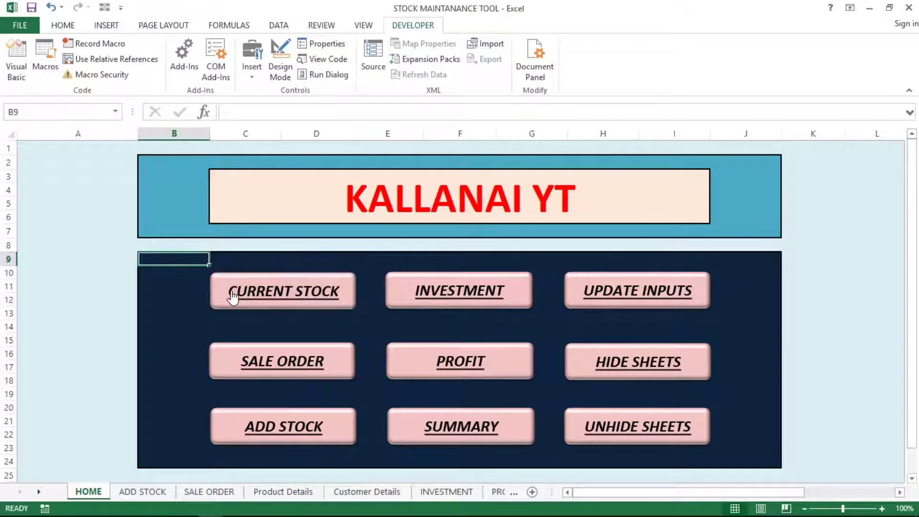
{"action": "left_click", "coordinate": [233, 290]}
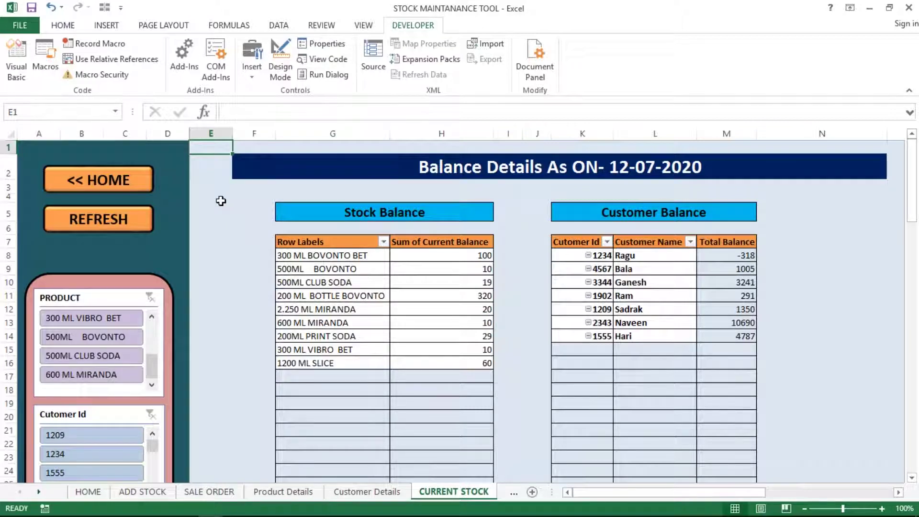
{"action": "left_click", "coordinate": [16, 60]}
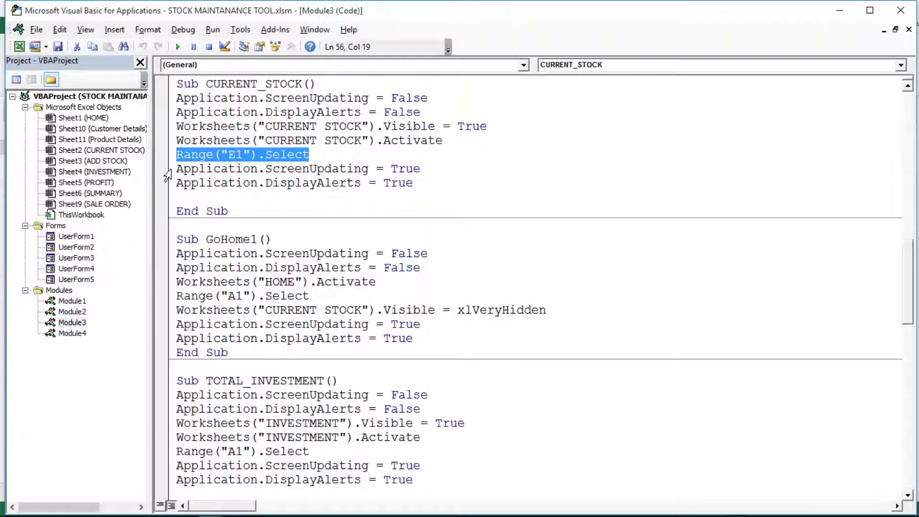
{"action": "left_click", "coordinate": [178, 168]}
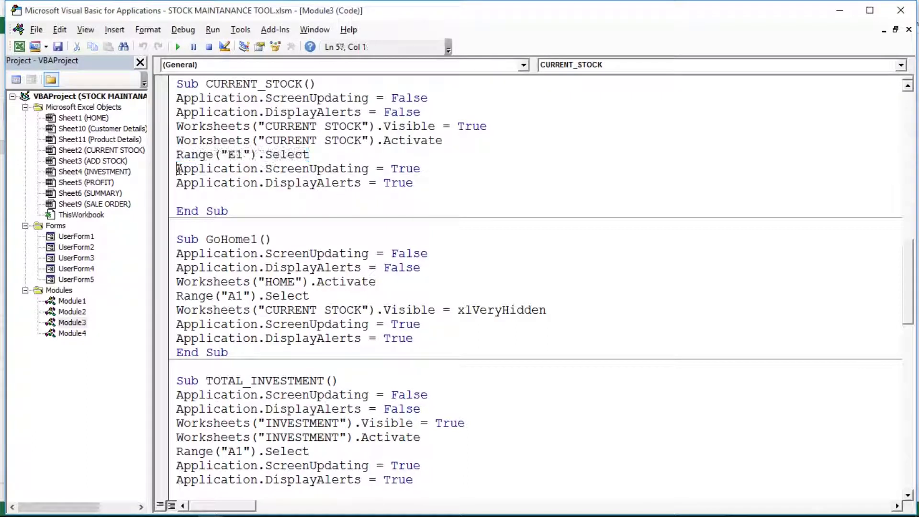
{"action": "left_click_drag", "start_coordinate": [178, 169], "coordinate": [457, 179]}
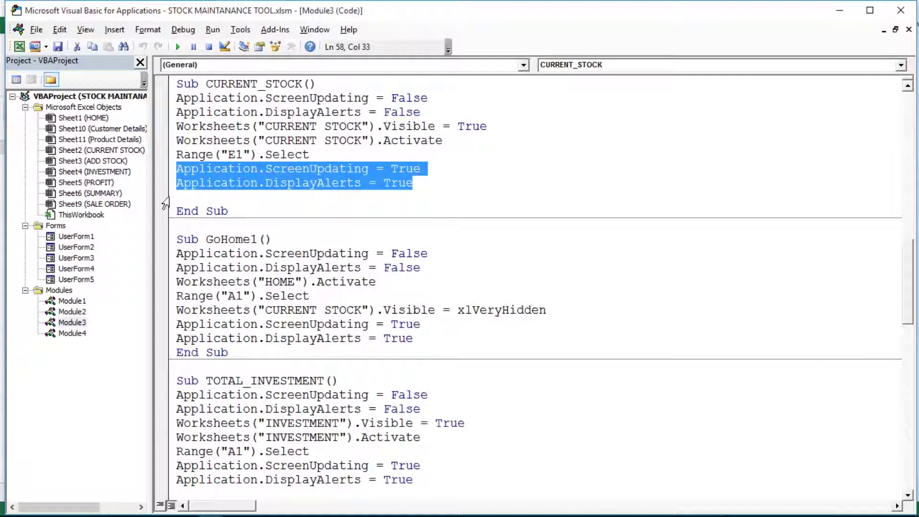
- Delete the empty line before End Sub in CURRENT_STOCK and switch back to Excel
{"action": "left_click", "coordinate": [165, 203]}
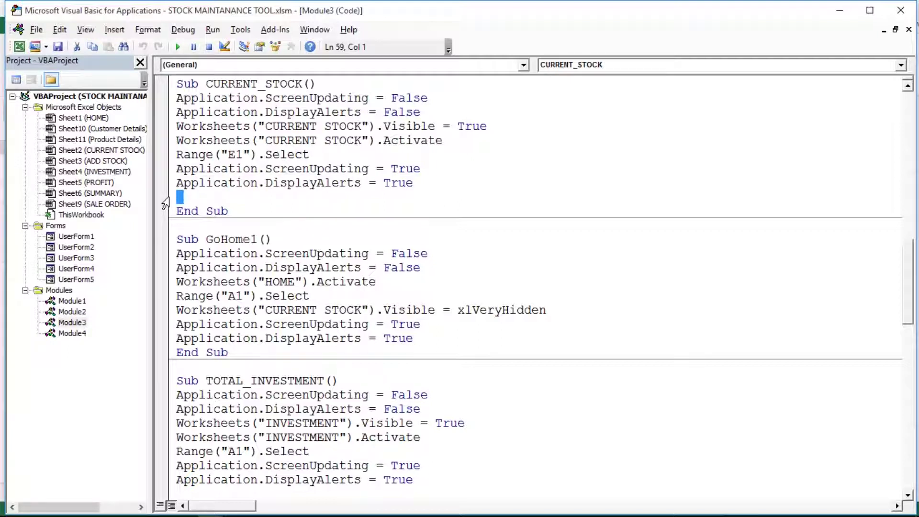
{"action": "left_click", "coordinate": [199, 186]}
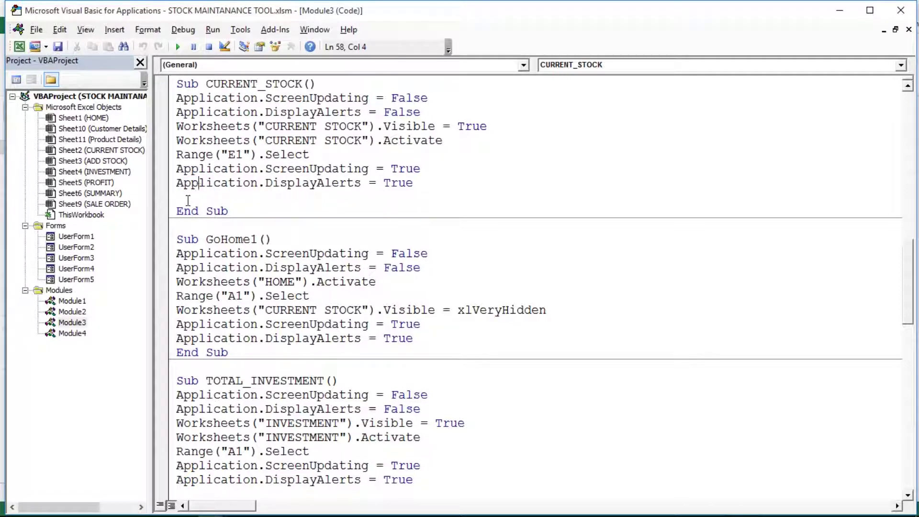
{"action": "key", "text": "Down"}
{"action": "key", "text": "BackSpace"}
{"action": "left_click", "coordinate": [204, 197]}
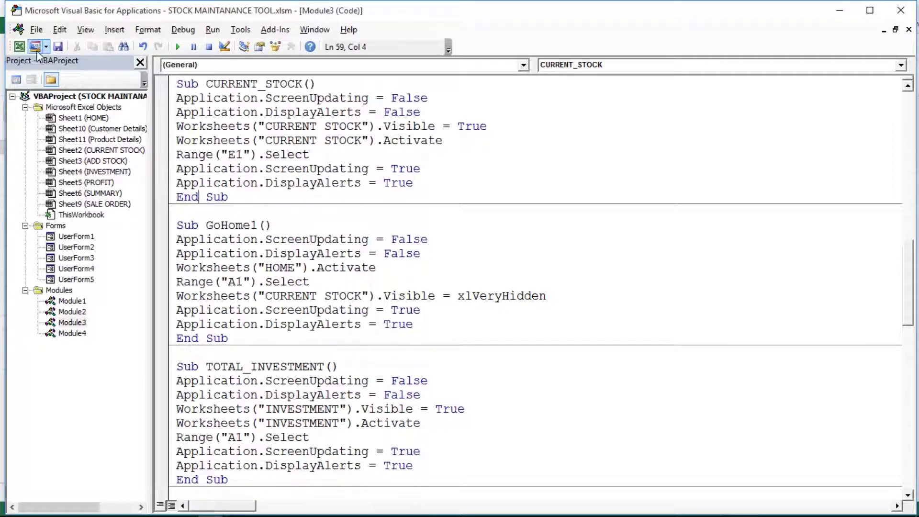
{"action": "left_click", "coordinate": [19, 46]}
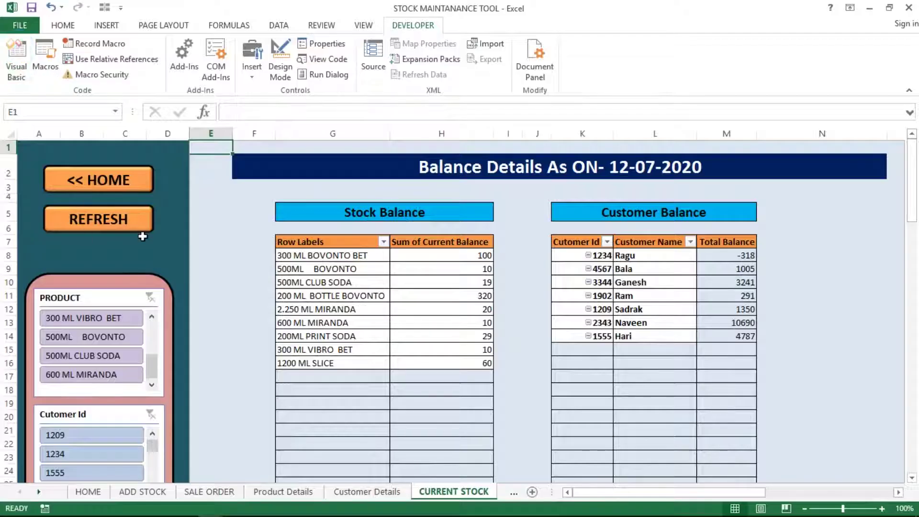
- Select and step through the Stock Balance pivot's product labels, then deselect
{"action": "left_click", "coordinate": [295, 263]}
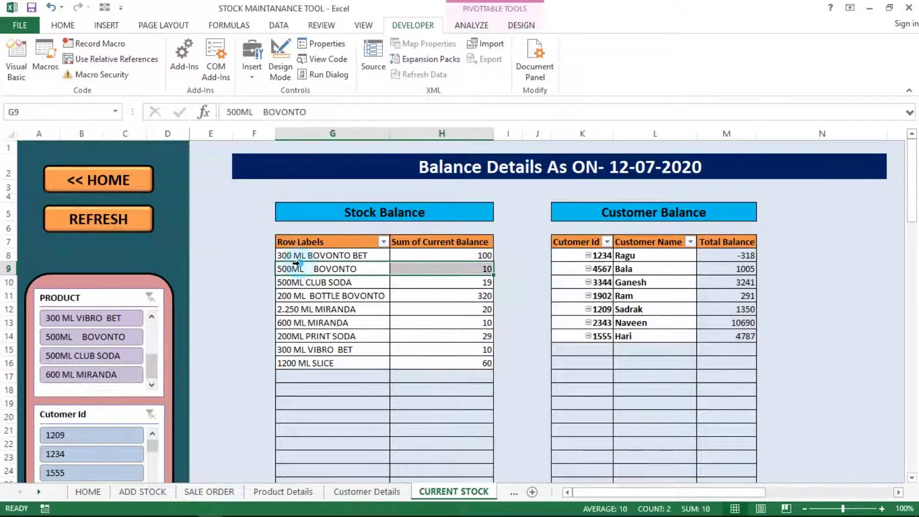
{"action": "left_click", "coordinate": [338, 246]}
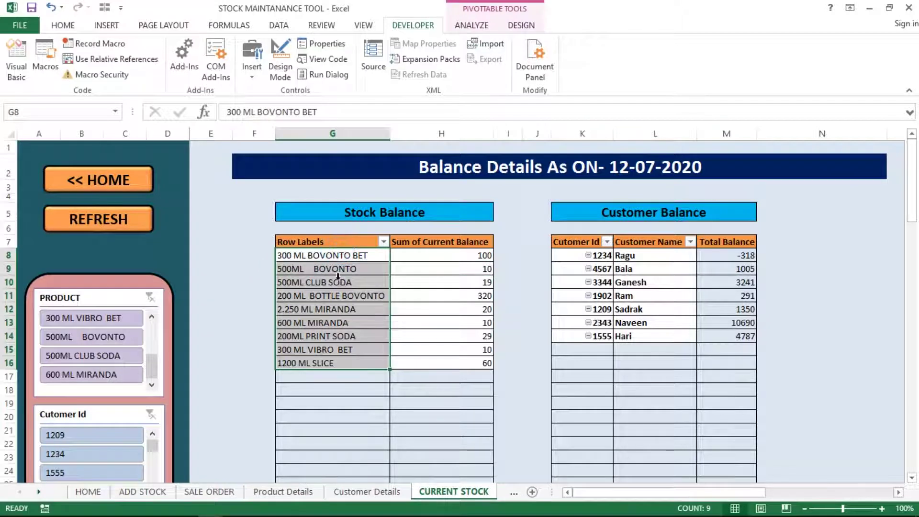
{"action": "key", "text": "Return"}
{"action": "key", "text": "Return"}
{"action": "left_click", "coordinate": [239, 312]}
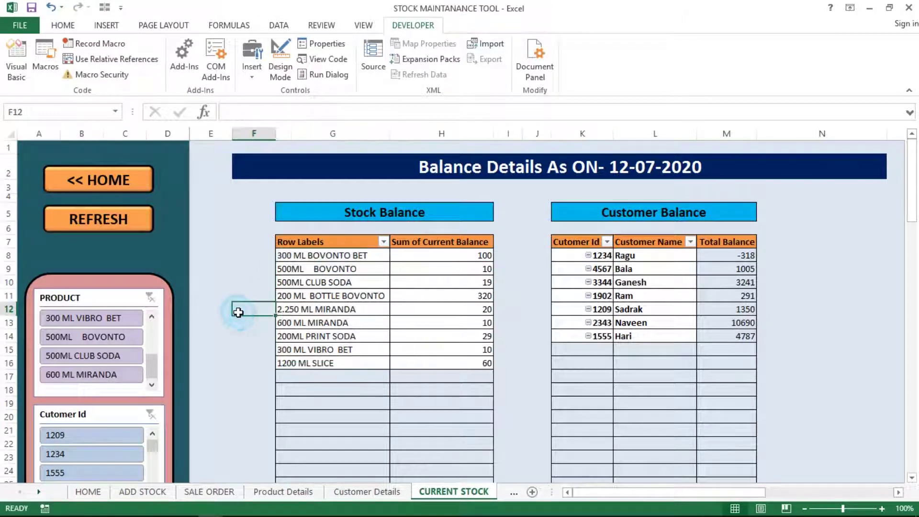
{"action": "left_click", "coordinate": [309, 311]}
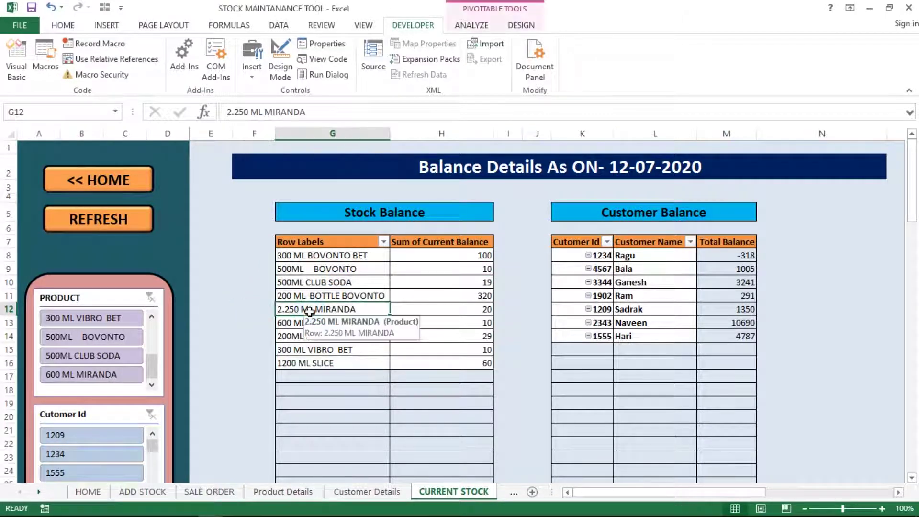
{"action": "left_click", "coordinate": [244, 324]}
{"action": "left_click", "coordinate": [311, 335]}
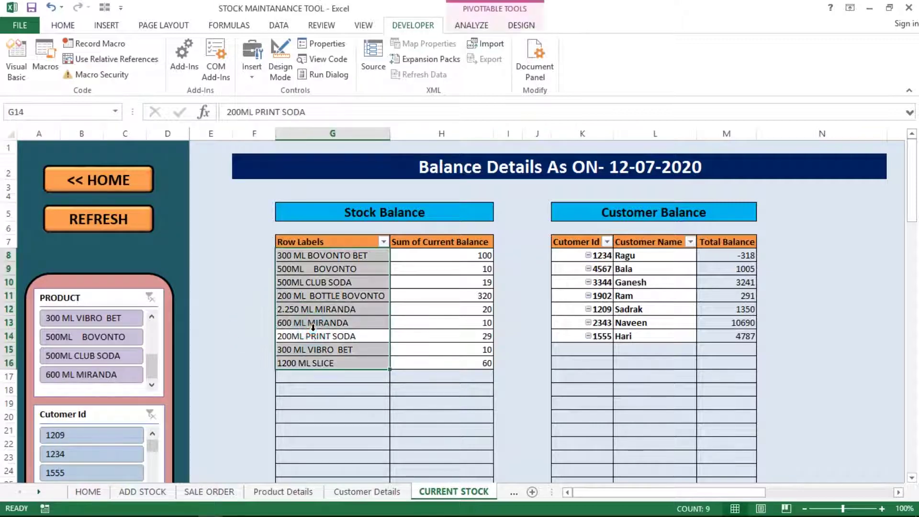
{"action": "left_click", "coordinate": [244, 333]}
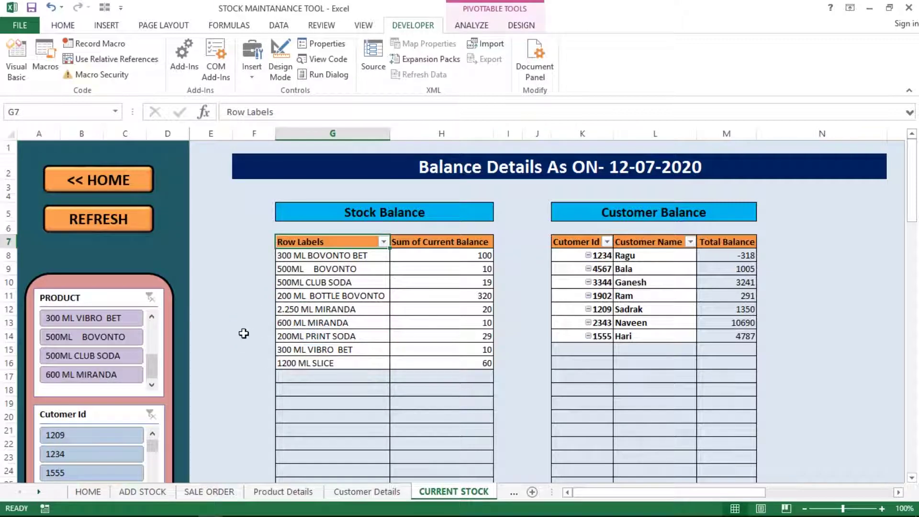
{"action": "left_click", "coordinate": [279, 334]}
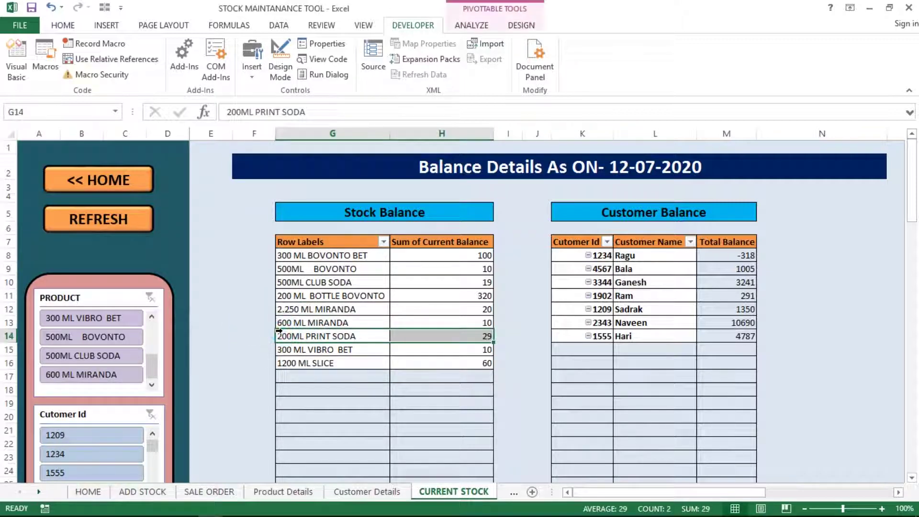
{"action": "left_click", "coordinate": [316, 310]}
{"action": "right_click", "coordinate": [320, 312]}
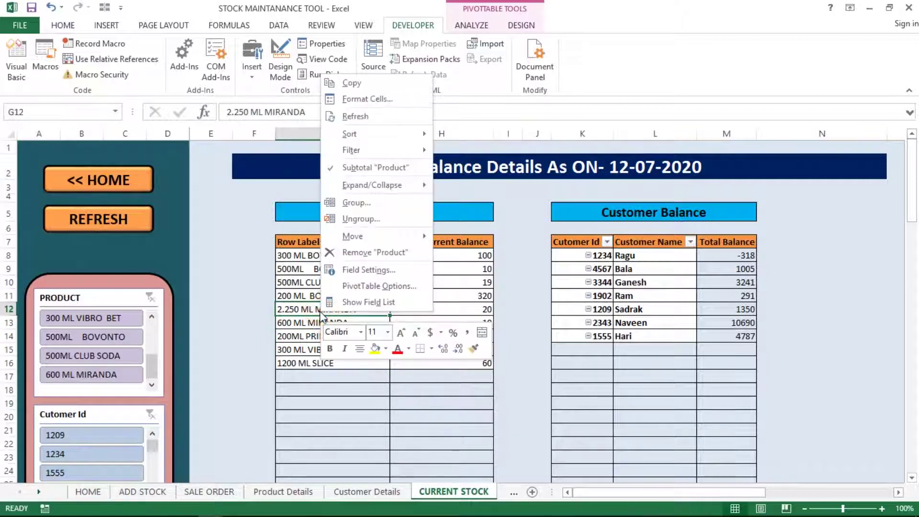
{"action": "left_click", "coordinate": [353, 302]}
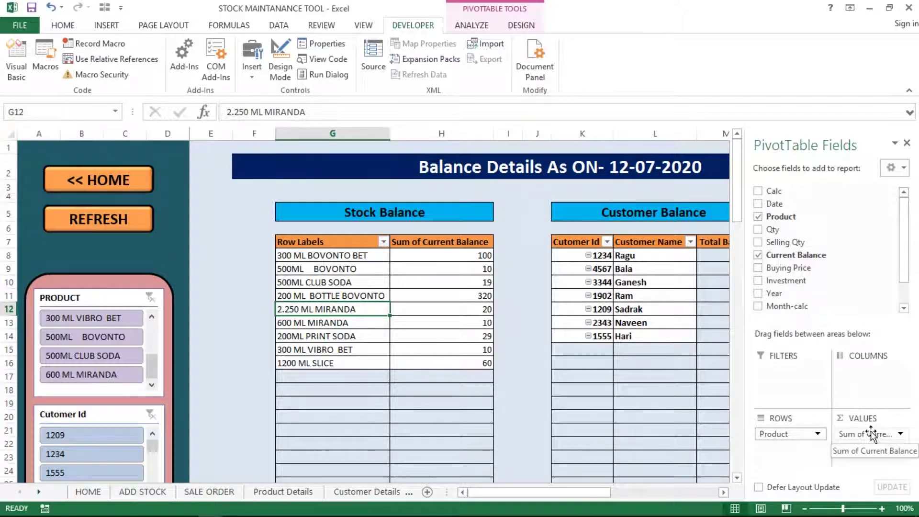
{"action": "left_click", "coordinate": [421, 294]}
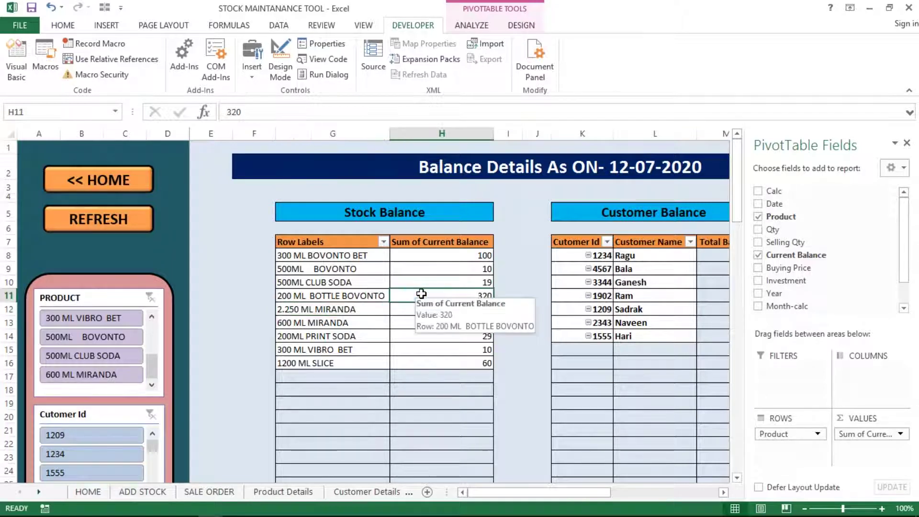
{"action": "left_click", "coordinate": [645, 271]}
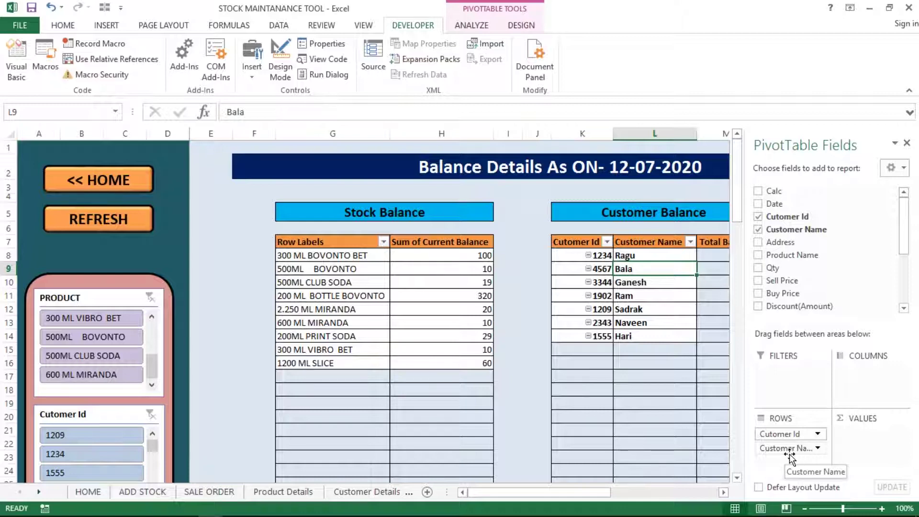
{"action": "left_click", "coordinate": [651, 349]}
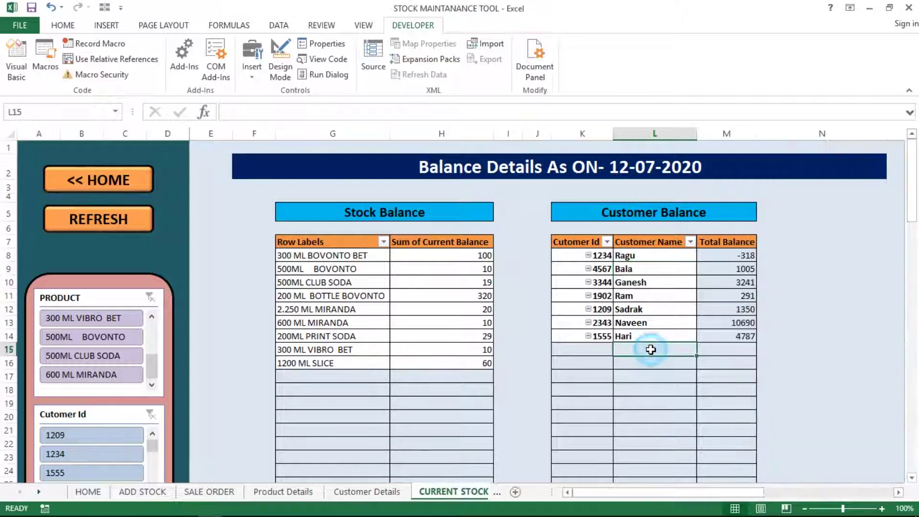
{"action": "left_click", "coordinate": [733, 259]}
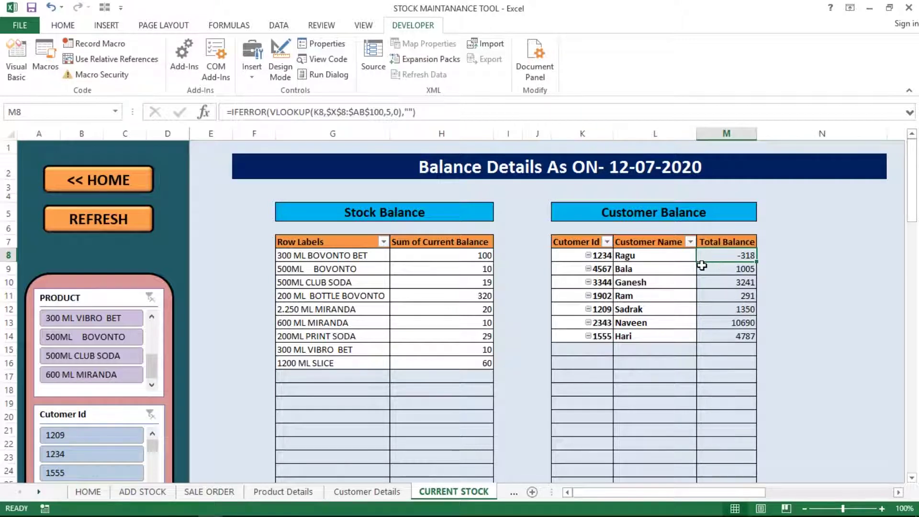
{"action": "left_click", "coordinate": [685, 262]}
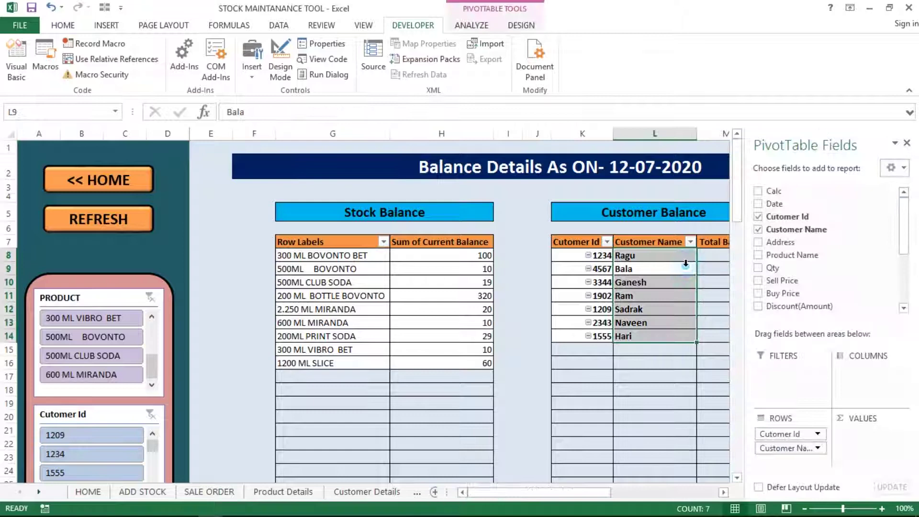
{"action": "left_click", "coordinate": [635, 295]}
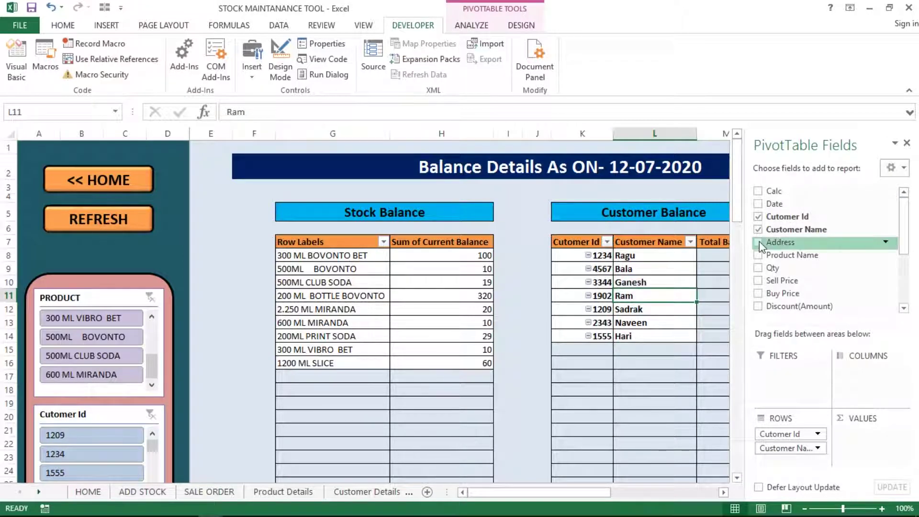
{"action": "left_click", "coordinate": [905, 144]}
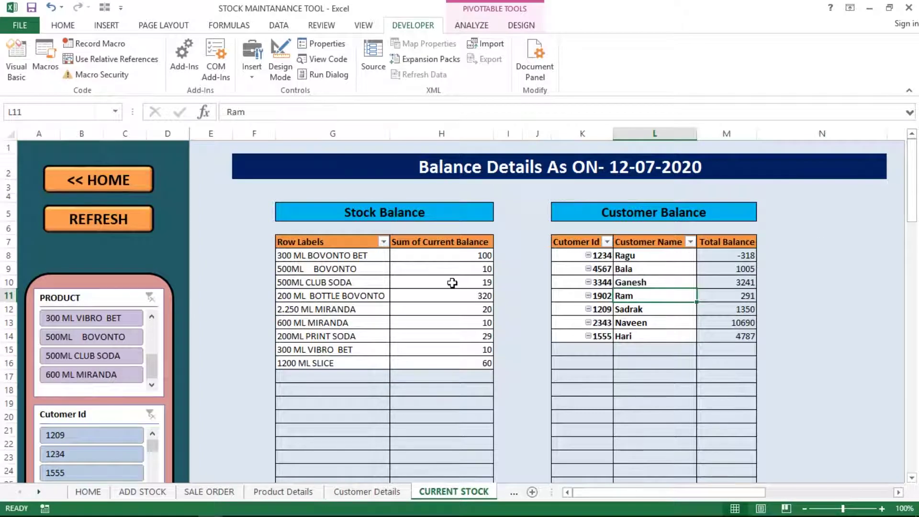
{"action": "left_click", "coordinate": [293, 283]}
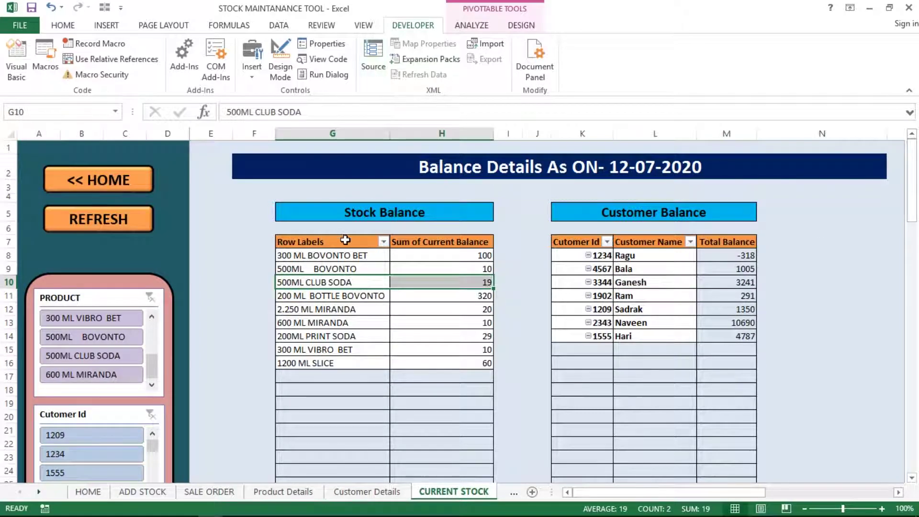
{"action": "left_click", "coordinate": [346, 257]}
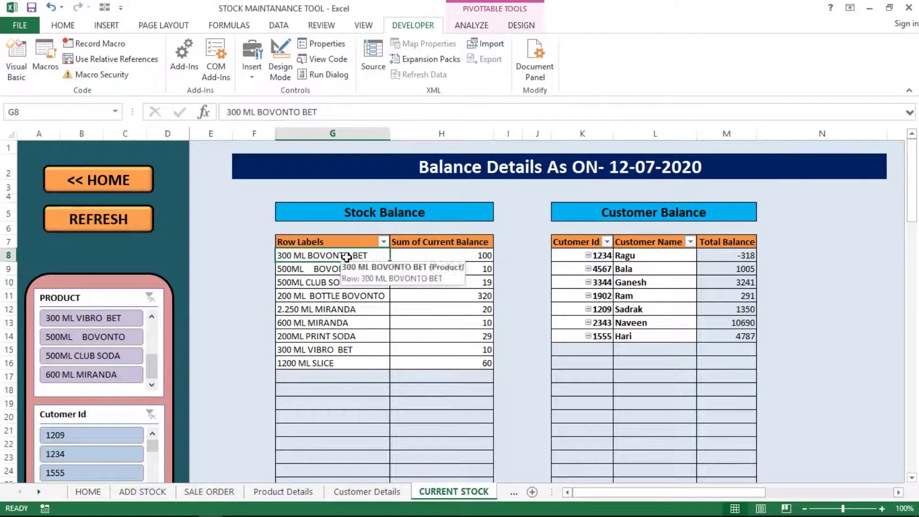
{"action": "left_click", "coordinate": [472, 28]}
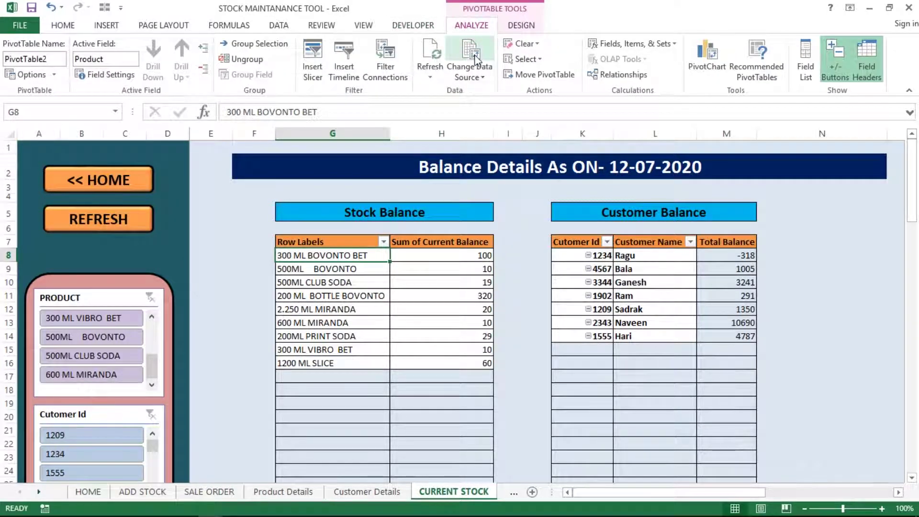
{"action": "left_click", "coordinate": [476, 79]}
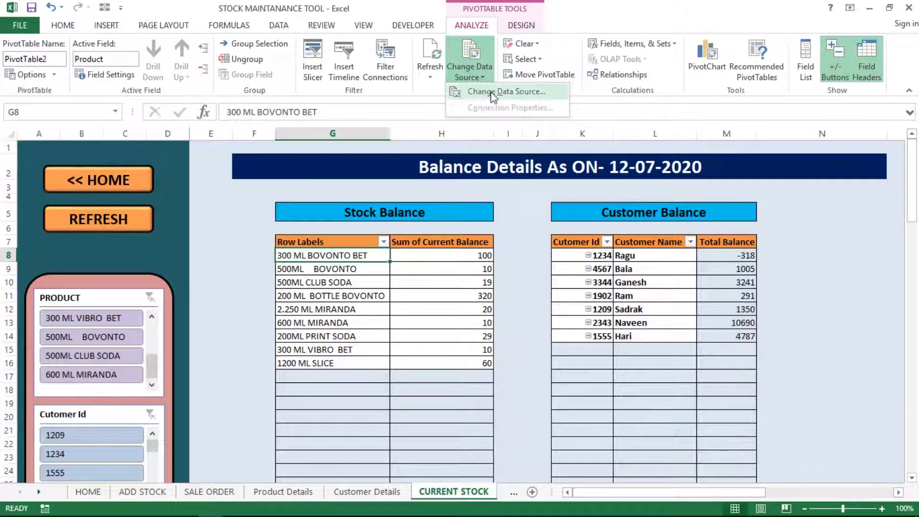
{"action": "left_click", "coordinate": [491, 94]}
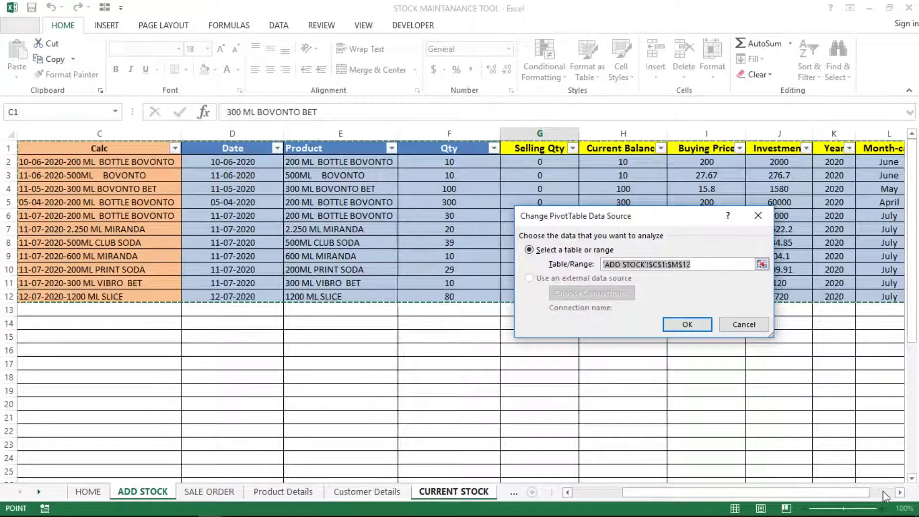
{"action": "left_click", "coordinate": [900, 492]}
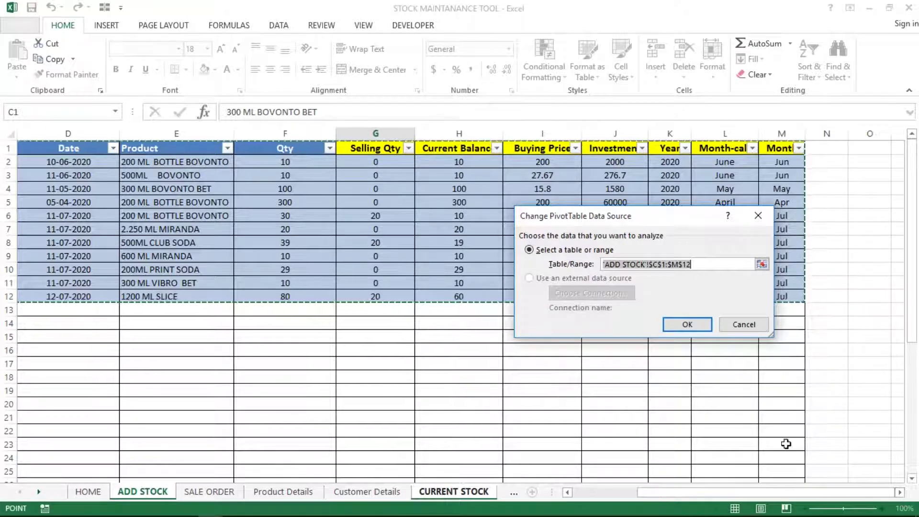
{"action": "left_click", "coordinate": [744, 325]}
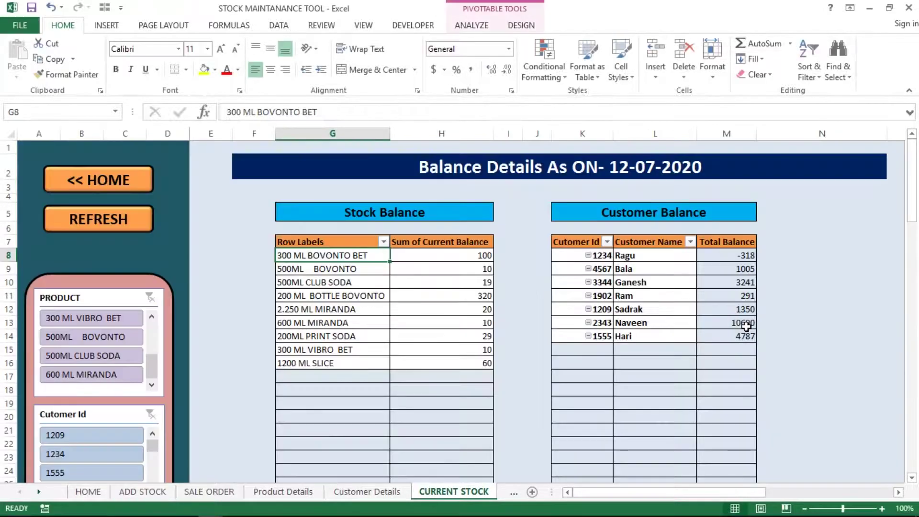
{"action": "left_click", "coordinate": [429, 256]}
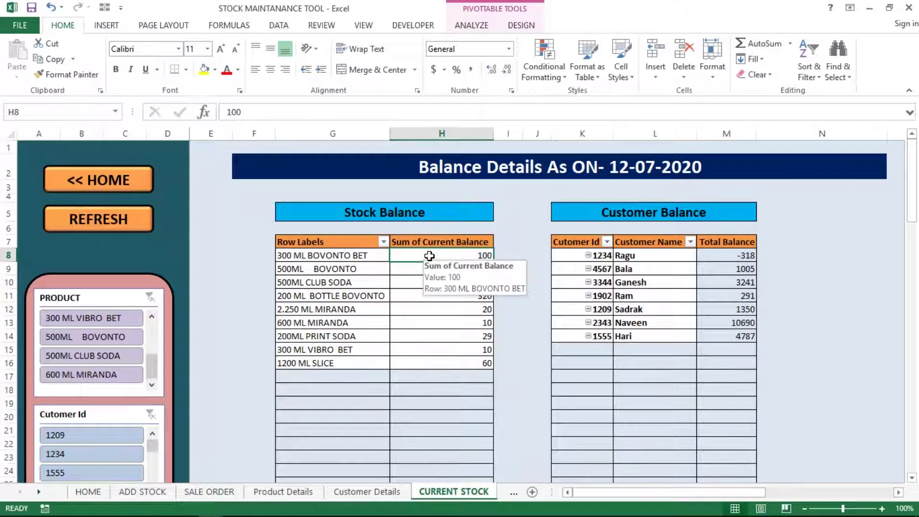
{"action": "left_click", "coordinate": [388, 271]}
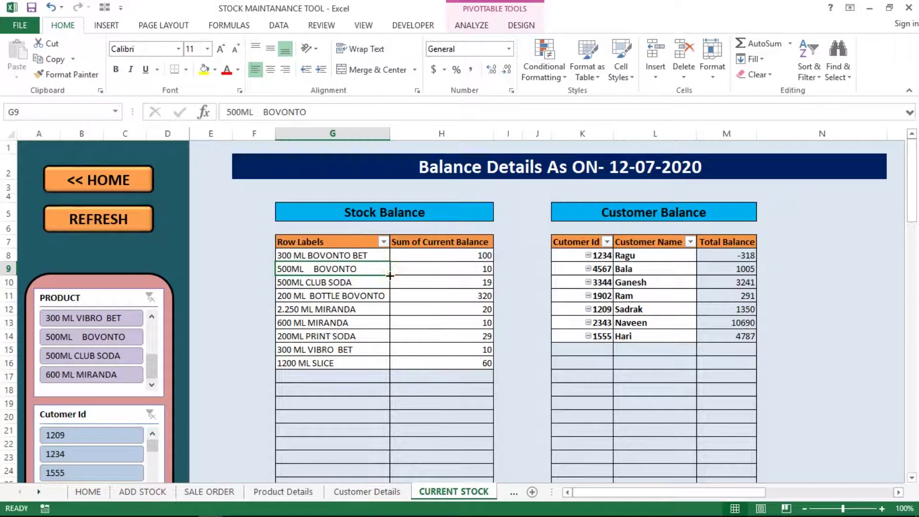
{"action": "left_click", "coordinate": [385, 295]}
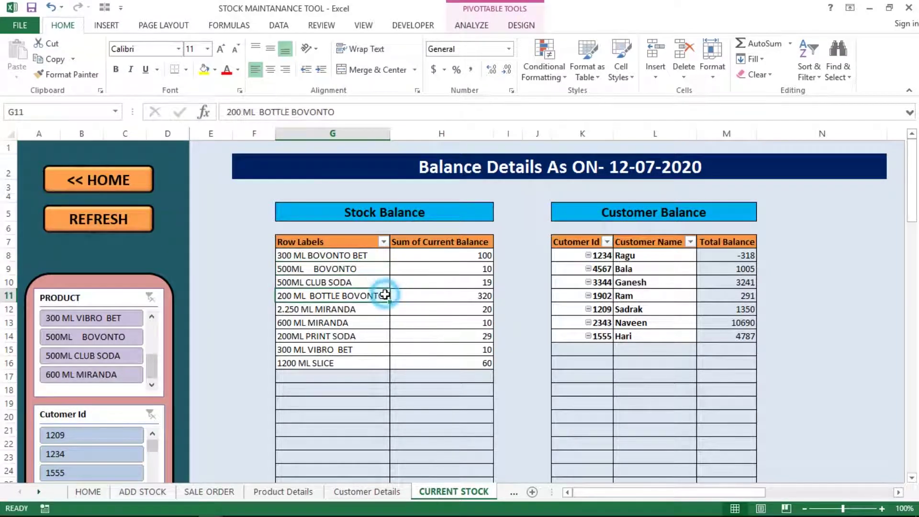
{"action": "right_click", "coordinate": [386, 296]}
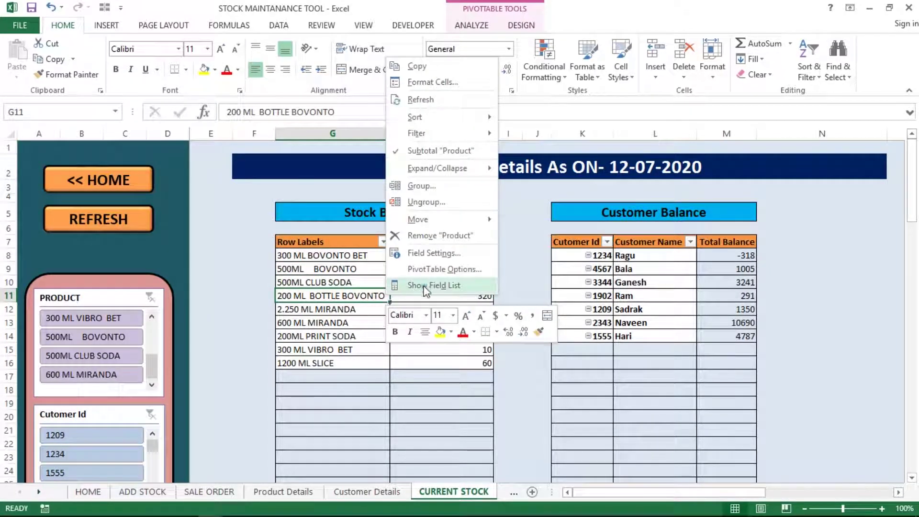
{"action": "left_click", "coordinate": [426, 286]}
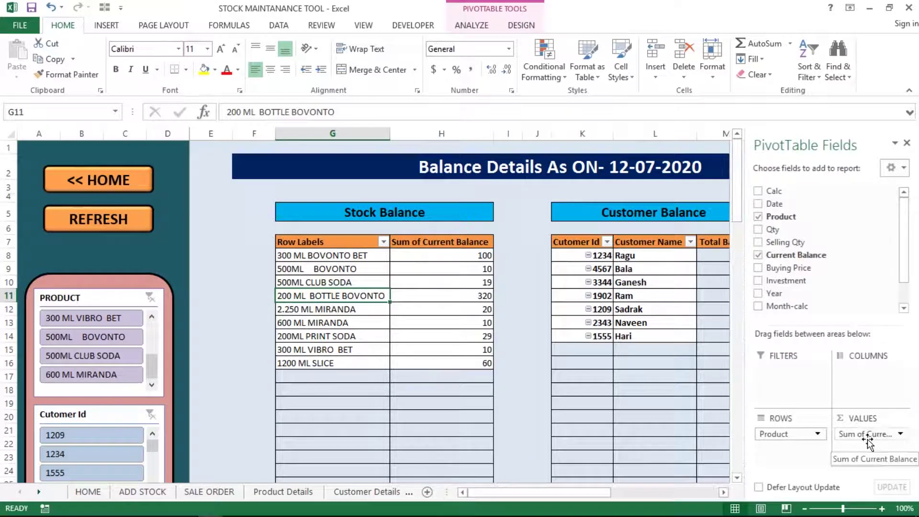
{"action": "left_click", "coordinate": [315, 371]}
{"action": "left_click", "coordinate": [142, 492]}
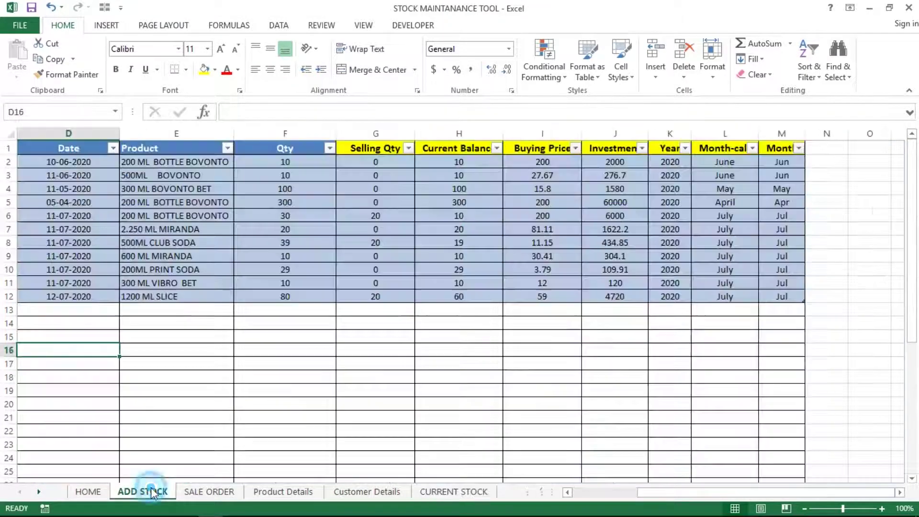
{"action": "left_click", "coordinate": [460, 133]}
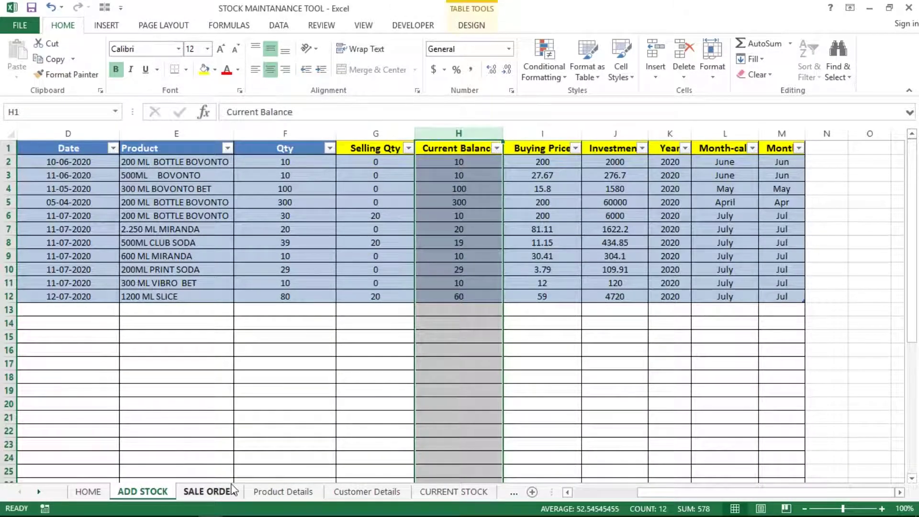
{"action": "left_click", "coordinate": [455, 493]}
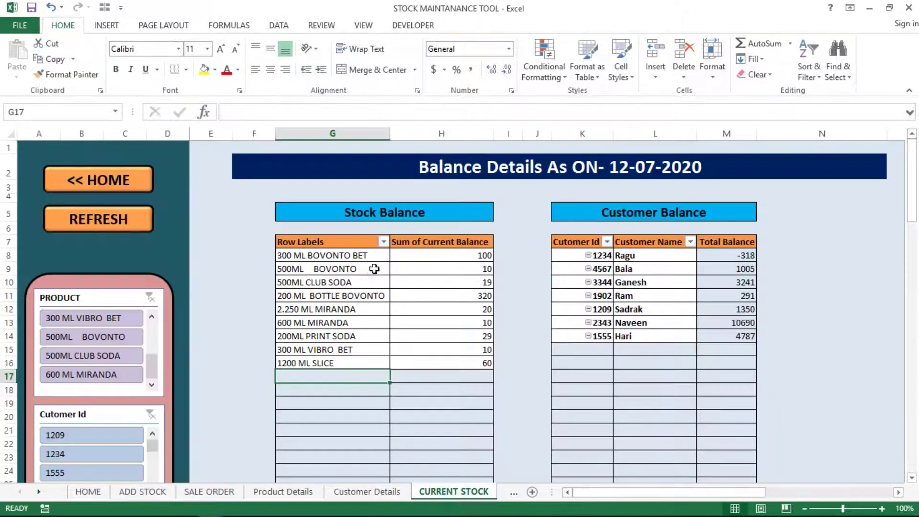
{"action": "left_click", "coordinate": [465, 249]}
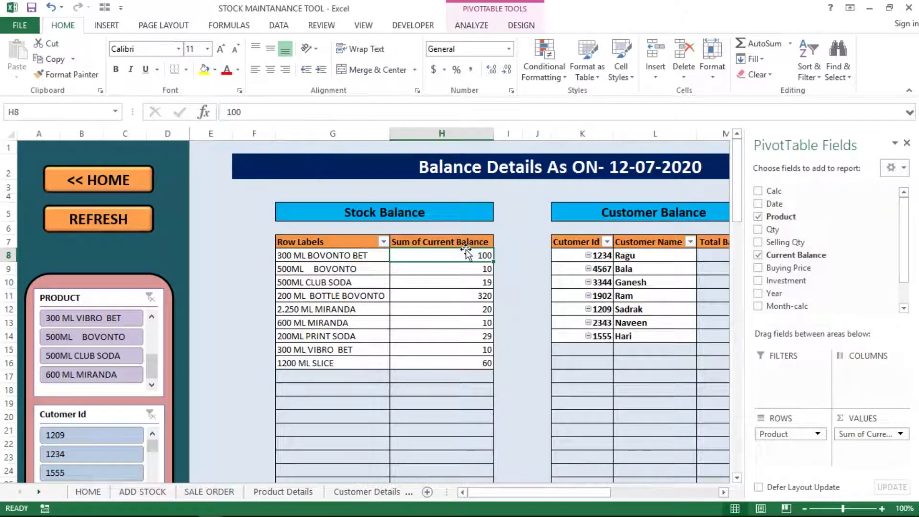
{"action": "key", "text": "ctrl+shift+Down"}
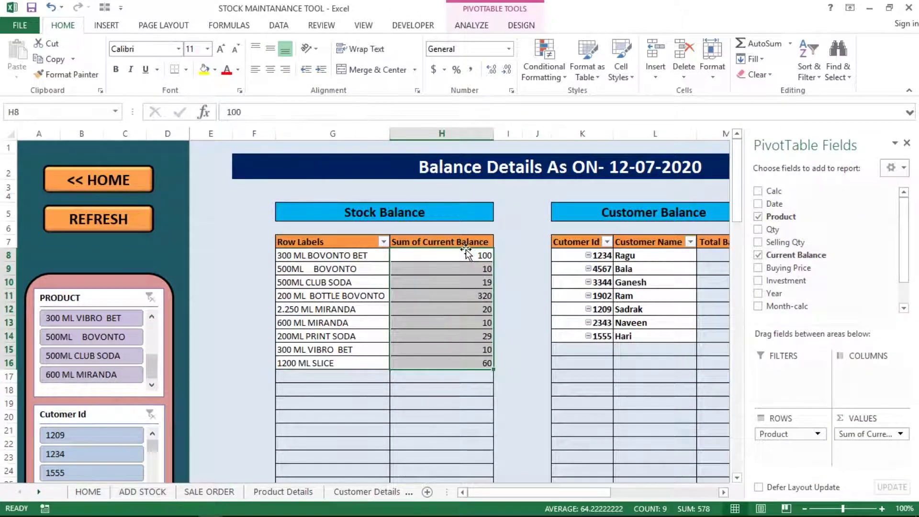
{"action": "key", "text": "Right"}
{"action": "key", "text": "Right"}
{"action": "key", "text": "Right"}
{"action": "key", "text": "Right"}
{"action": "key", "text": "Right"}
{"action": "key", "text": "Right"}
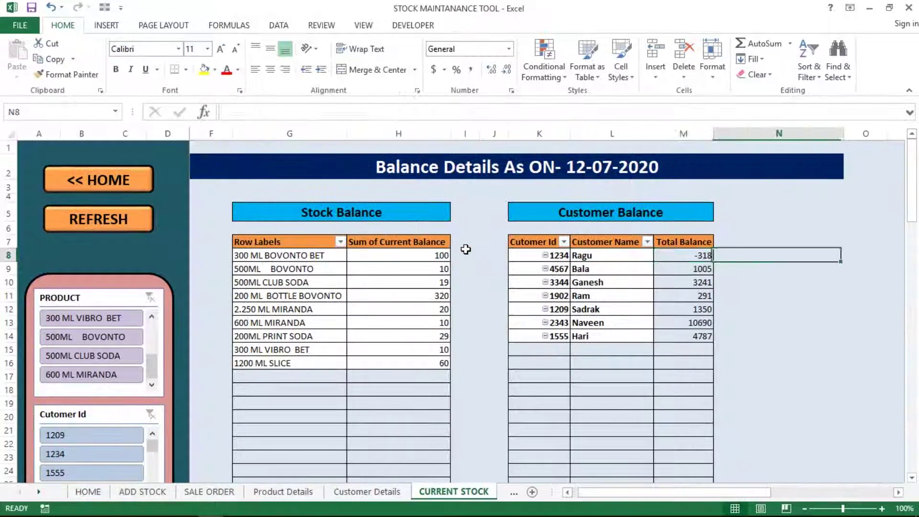
{"action": "key", "text": "Left"}
{"action": "key", "text": "Left"}
{"action": "key", "text": "Left"}
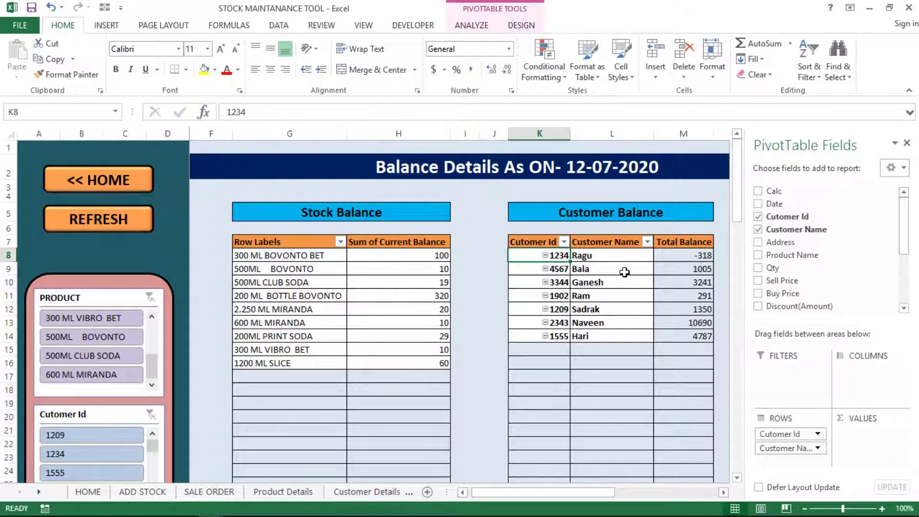
{"action": "left_click", "coordinate": [624, 271]}
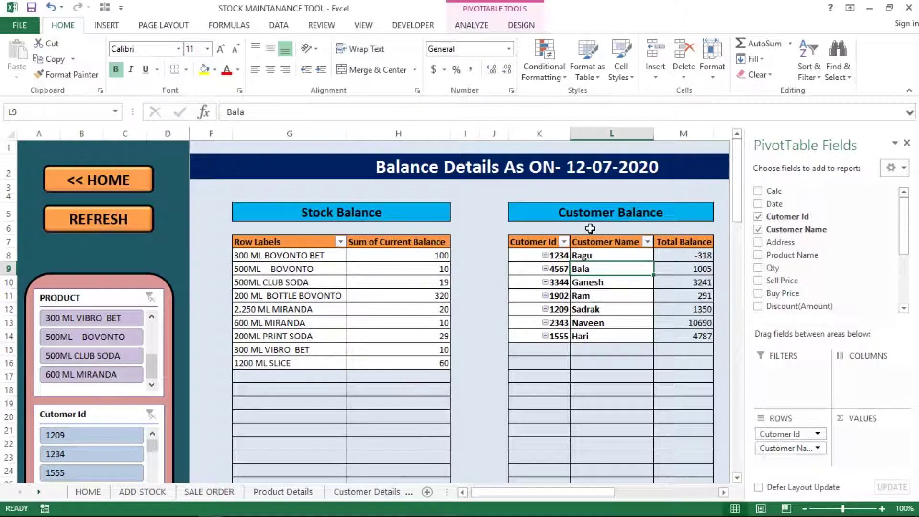
{"action": "left_click", "coordinate": [472, 27]}
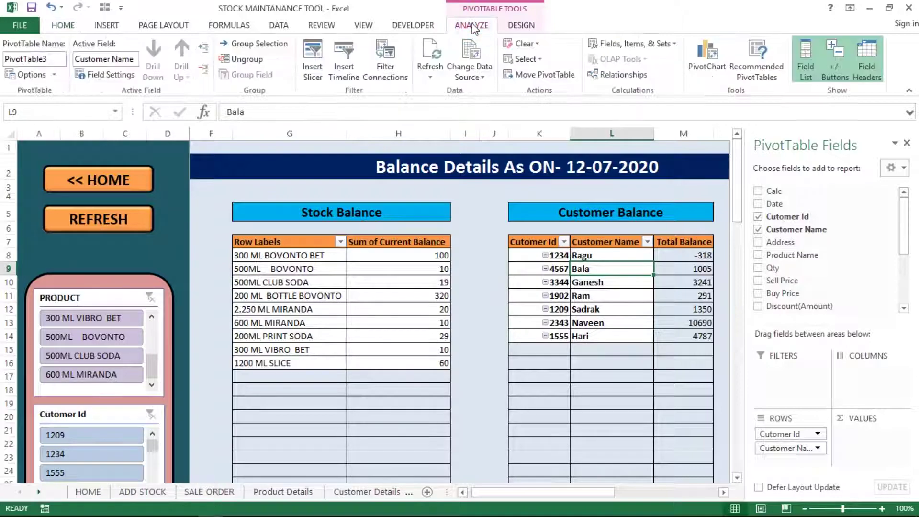
{"action": "left_click", "coordinate": [470, 70]}
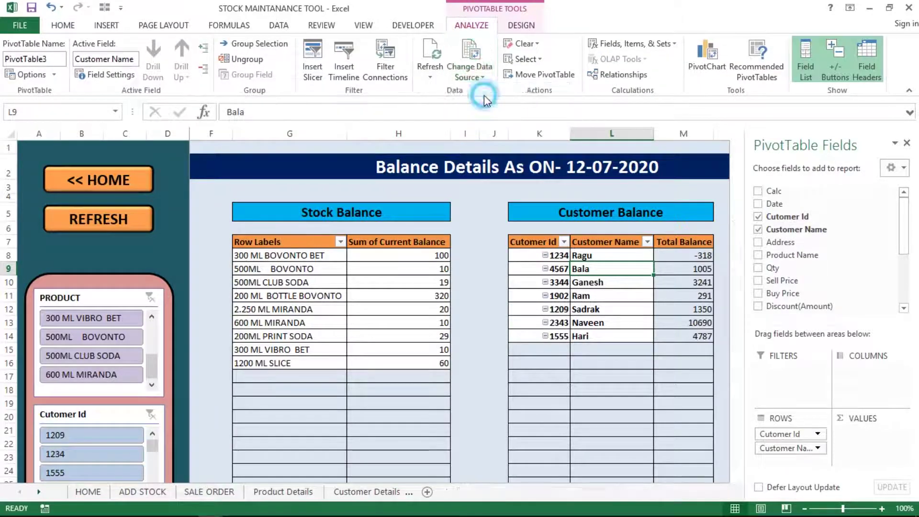
{"action": "left_click", "coordinate": [484, 95]}
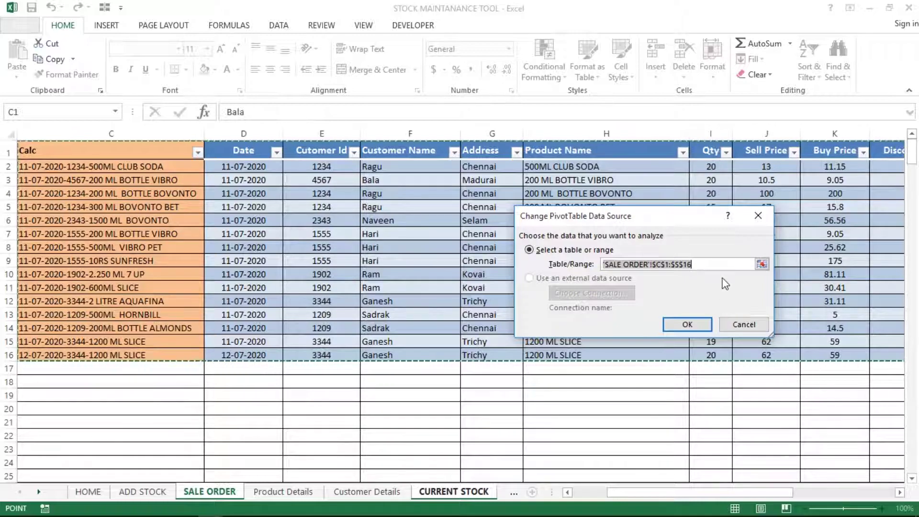
{"action": "left_click", "coordinate": [900, 491]}
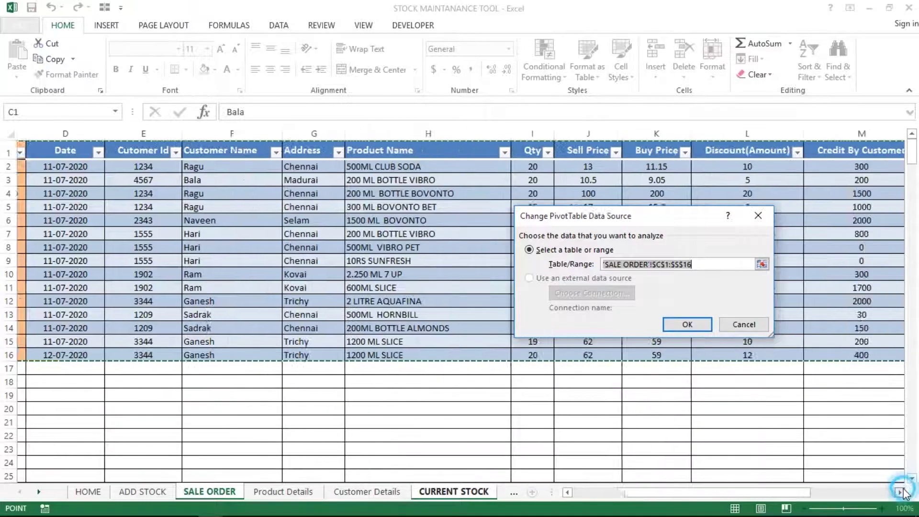
{"action": "left_click", "coordinate": [744, 325]}
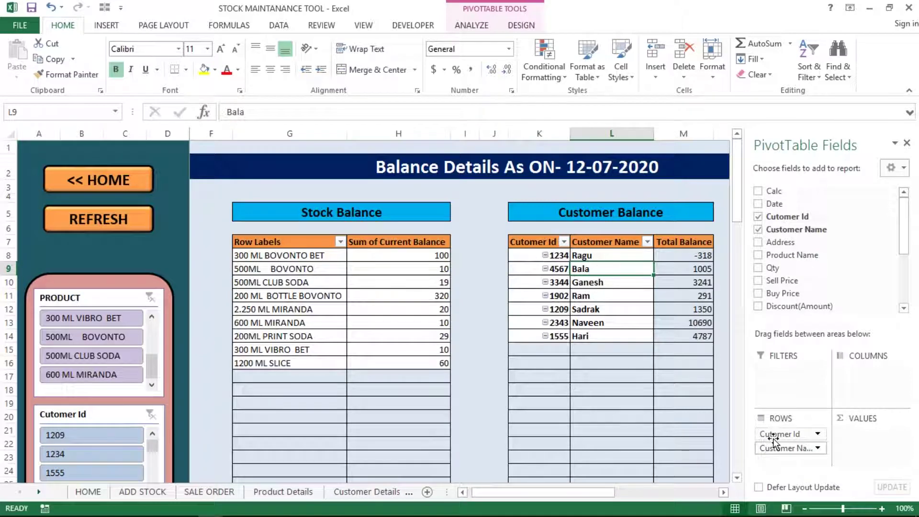
{"action": "left_click", "coordinate": [670, 255]}
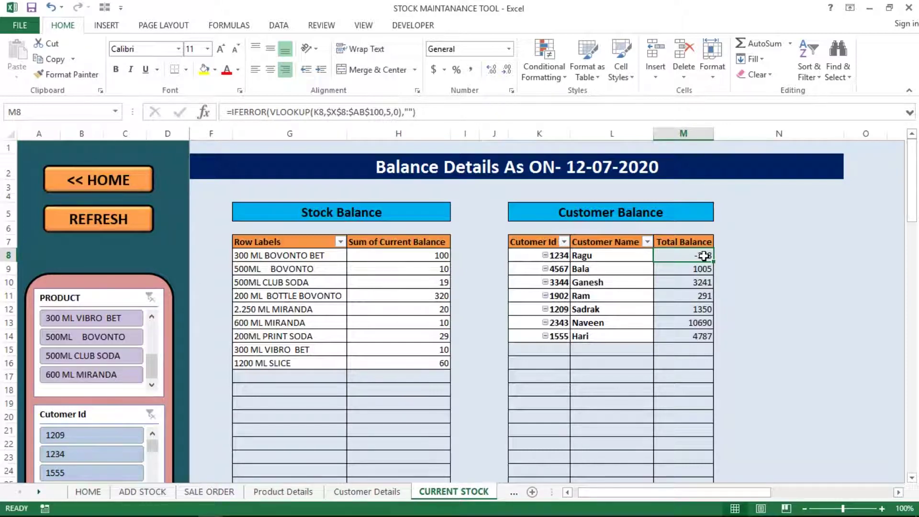
{"action": "double_click", "coordinate": [703, 256]}
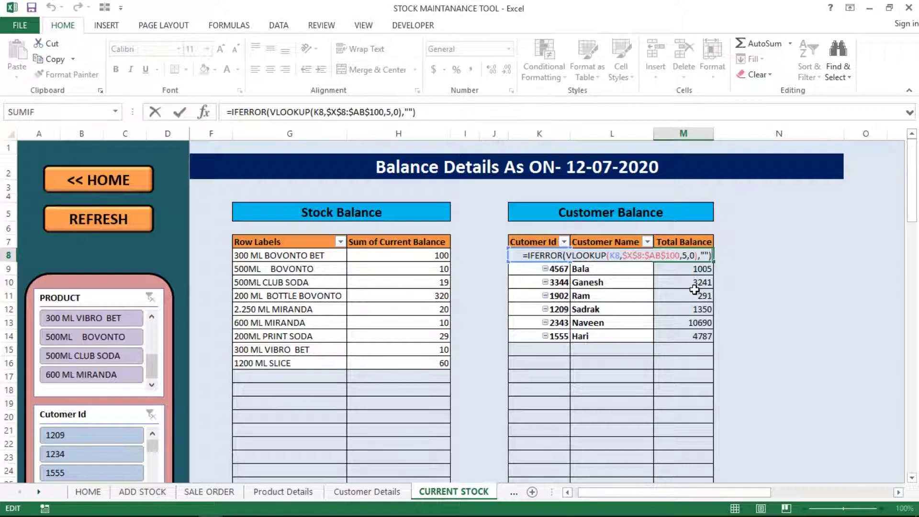
{"action": "key", "text": "ctrl+Return"}
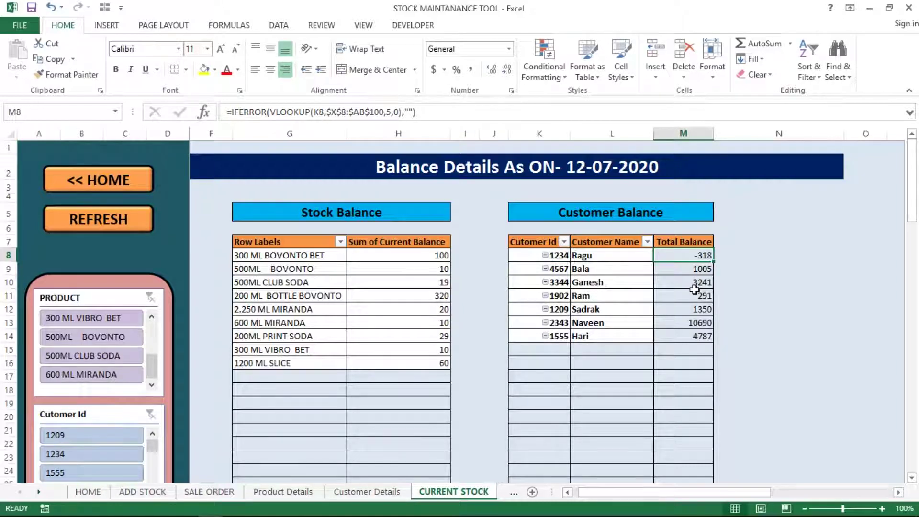
{"action": "key", "text": "Down"}
{"action": "key", "text": "Down"}
{"action": "key", "text": "Down"}
{"action": "key", "text": "Down"}
{"action": "key", "text": "Down"}
{"action": "key", "text": "Down"}
{"action": "key", "text": "Down"}
{"action": "key", "text": "Down"}
{"action": "key", "text": "Down"}
{"action": "key", "text": "Down"}
{"action": "key", "text": "Down"}
{"action": "key", "text": "Down"}
{"action": "key", "text": "Down"}
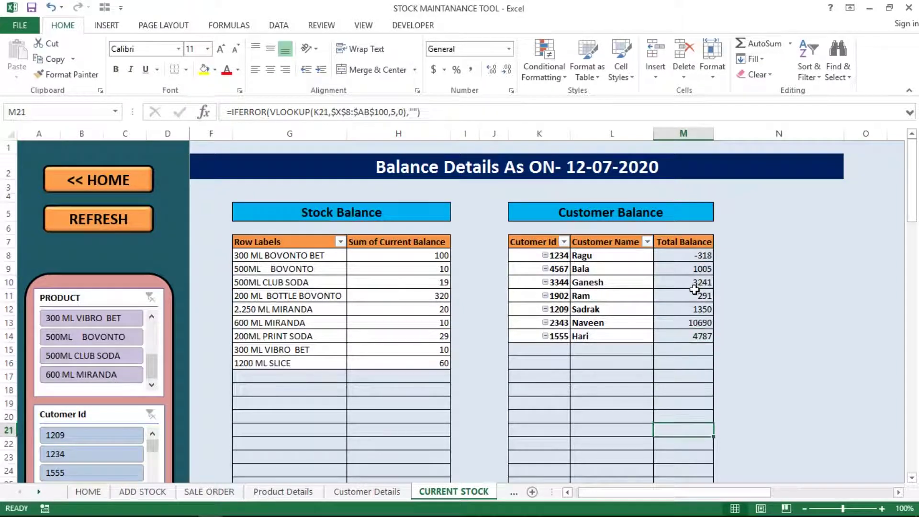
{"action": "key", "text": "Down"}
{"action": "key", "text": "Down"}
{"action": "key", "text": "Down"}
{"action": "key", "text": "Down"}
{"action": "key", "text": "Down"}
{"action": "key", "text": "Down"}
{"action": "key", "text": "Down"}
{"action": "key", "text": "Down"}
{"action": "key", "text": "Down"}
{"action": "key", "text": "Down"}
{"action": "key", "text": "Down"}
{"action": "key", "text": "Down"}
{"action": "key", "text": "Down"}
{"action": "key", "text": "Down"}
{"action": "key", "text": "Down"}
{"action": "key", "text": "Down"}
{"action": "key", "text": "Down"}
{"action": "key", "text": "Down"}
{"action": "key", "text": "Down"}
{"action": "key", "text": "Down"}
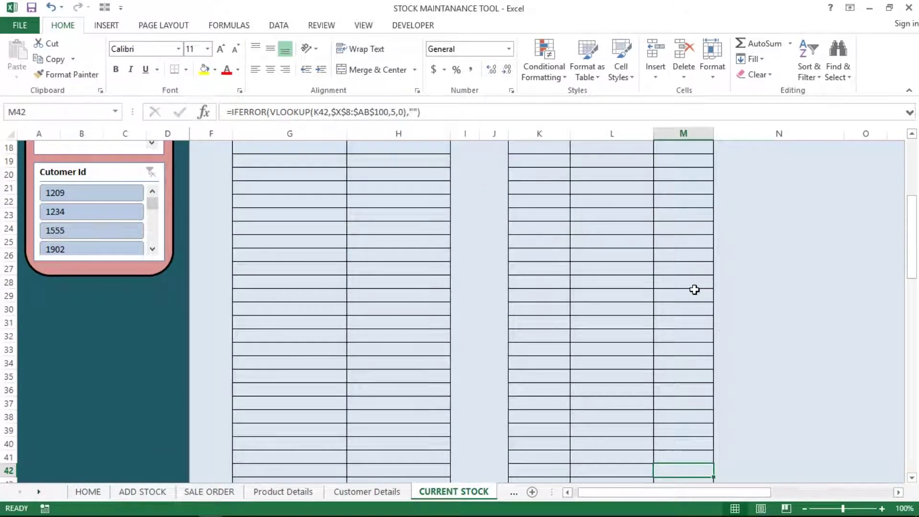
{"action": "key", "text": "F2"}
{"action": "key", "text": "Escape"}
{"action": "key", "text": "Up"}
{"action": "key", "text": "Up"}
{"action": "key", "text": "Up"}
{"action": "key", "text": "Up"}
{"action": "key", "text": "Up"}
{"action": "key", "text": "Up"}
{"action": "key", "text": "Up"}
{"action": "key", "text": "Up"}
{"action": "key", "text": "Up"}
{"action": "key", "text": "Up"}
{"action": "key", "text": "Up"}
{"action": "key", "text": "Up"}
{"action": "key", "text": "Up"}
{"action": "key", "text": "Up"}
{"action": "key", "text": "Up"}
{"action": "key", "text": "Up"}
{"action": "key", "text": "Up"}
{"action": "key", "text": "Up"}
{"action": "key", "text": "Up"}
{"action": "key", "text": "Up"}
{"action": "key", "text": "Down"}
{"action": "key", "text": "Down"}
{"action": "key", "text": "Down"}
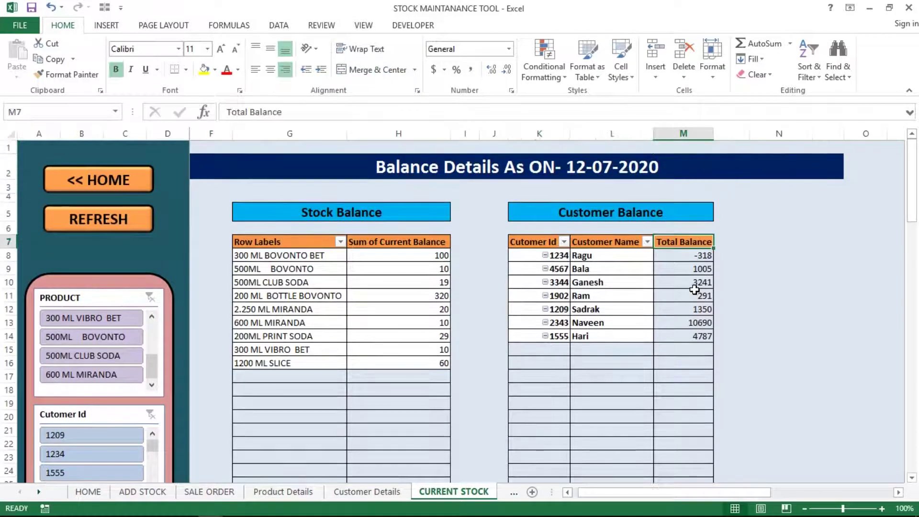
{"action": "key", "text": "Right"}
{"action": "key", "text": "Right"}
{"action": "key", "text": "Right"}
{"action": "key", "text": "Right"}
{"action": "key", "text": "Right"}
{"action": "key", "text": "Right"}
{"action": "key", "text": "Right"}
{"action": "key", "text": "Right"}
{"action": "key", "text": "Right"}
{"action": "key", "text": "Right"}
{"action": "key", "text": "Right"}
{"action": "key", "text": "Right"}
{"action": "key", "text": "Right"}
{"action": "key", "text": "Right"}
{"action": "key", "text": "Right"}
{"action": "key", "text": "Right"}
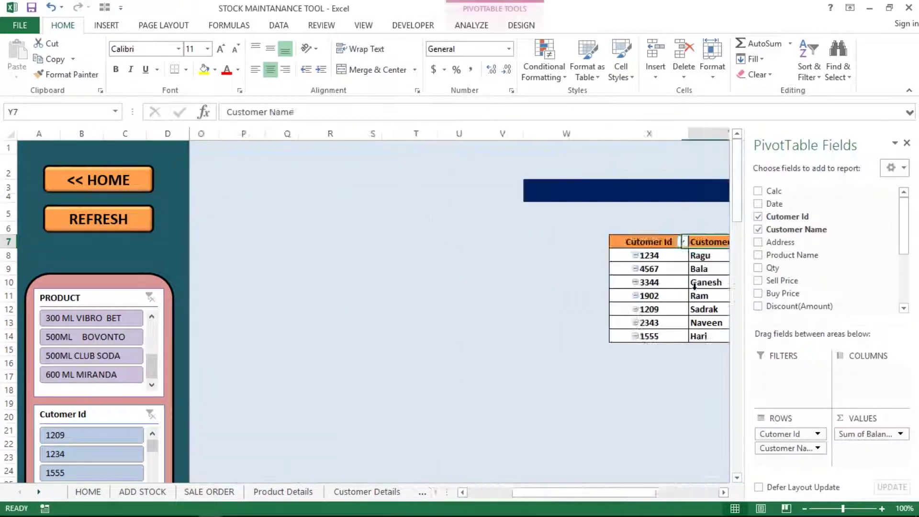
{"action": "key", "text": "Left"}
{"action": "key", "text": "Left"}
{"action": "key", "text": "Left"}
{"action": "key", "text": "Left"}
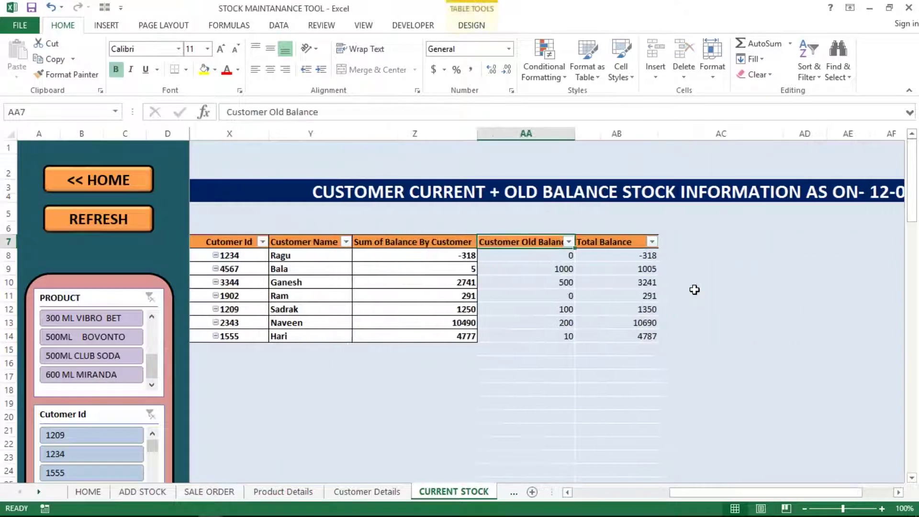
{"action": "key", "text": "Right"}
{"action": "key", "text": "Left"}
{"action": "key", "text": "Left"}
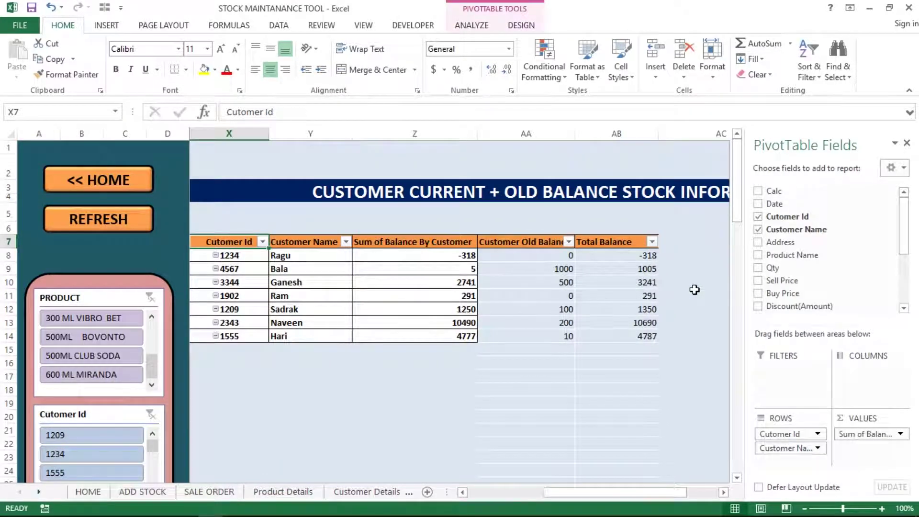
{"action": "key", "text": "Left"}
{"action": "key", "text": "Right"}
{"action": "left_click", "coordinate": [383, 298]}
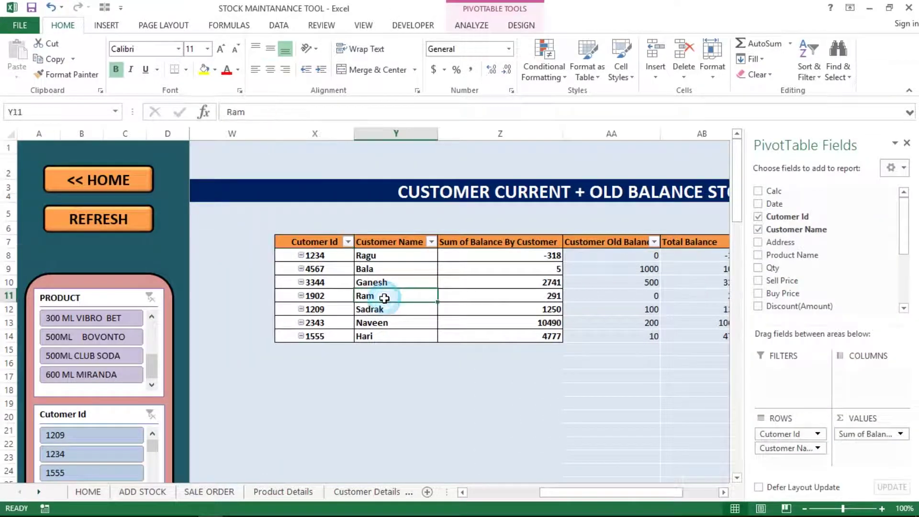
{"action": "left_click", "coordinate": [463, 492]}
{"action": "left_click", "coordinate": [463, 493]}
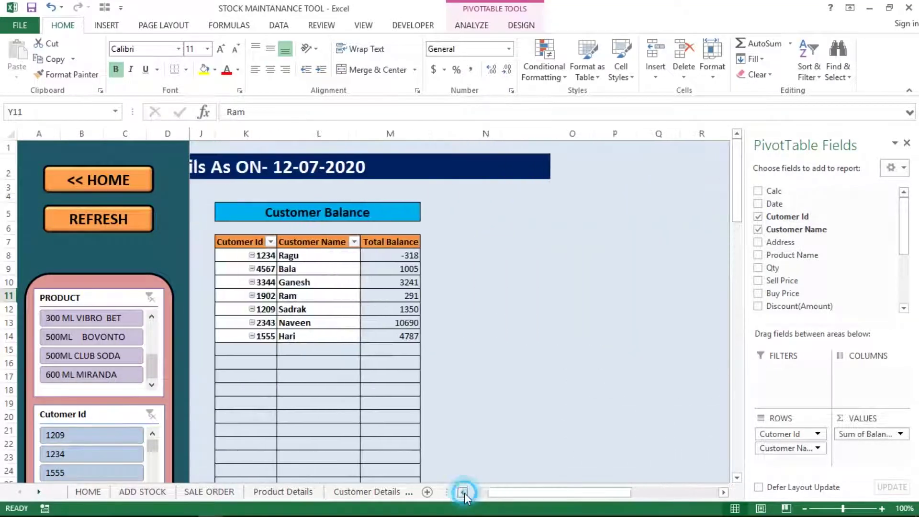
{"action": "double_click", "coordinate": [531, 254]}
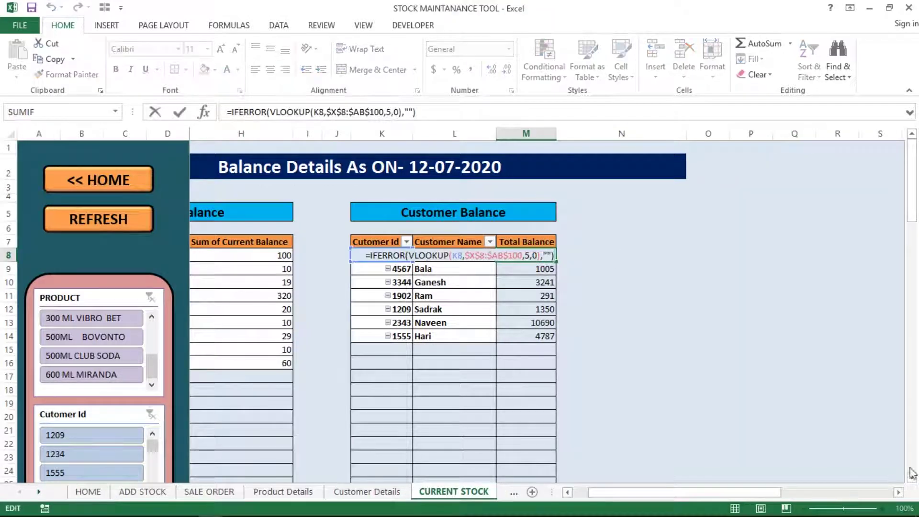
{"action": "left_click_drag", "start_coordinate": [897, 492], "coordinate": [898, 493]}
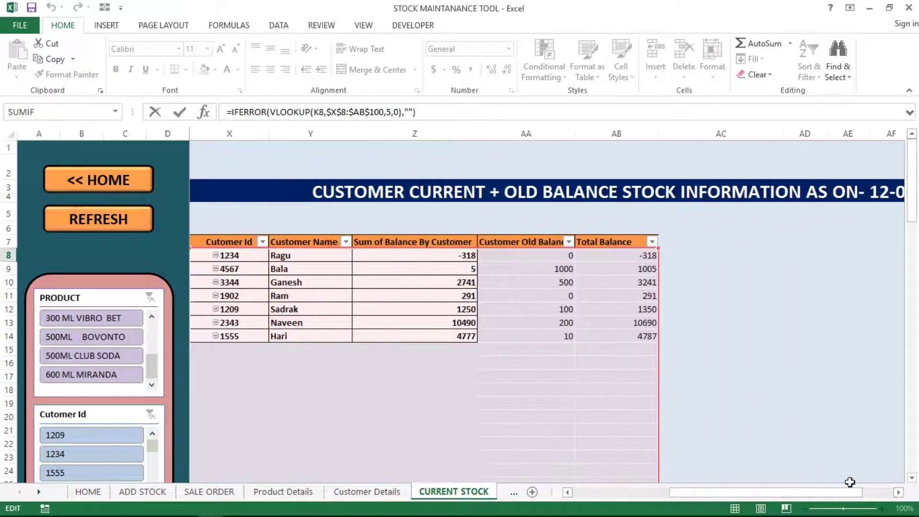
{"action": "left_click", "coordinate": [567, 492]}
{"action": "left_click", "coordinate": [567, 491]}
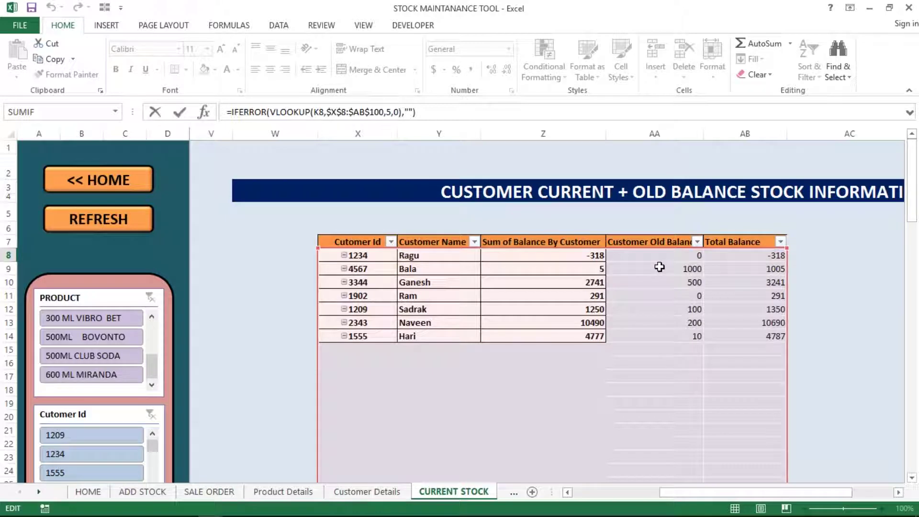
{"action": "key", "text": "Escape"}
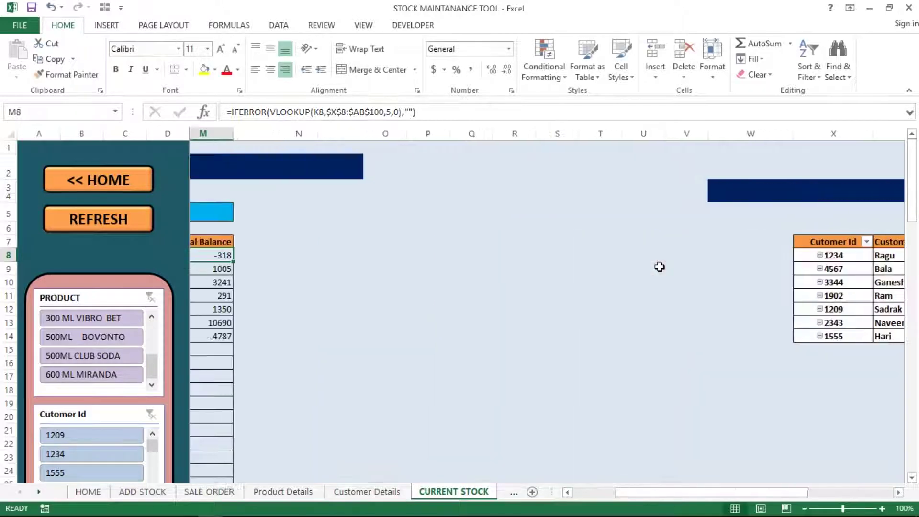
- Click through customer names and balances in the Customer Balance pivot
{"action": "left_click", "coordinate": [802, 266]}
{"action": "key", "text": "Right"}
{"action": "key", "text": "Right"}
{"action": "key", "text": "Right"}
{"action": "key", "text": "Right"}
{"action": "key", "text": "Right"}
{"action": "key", "text": "Right"}
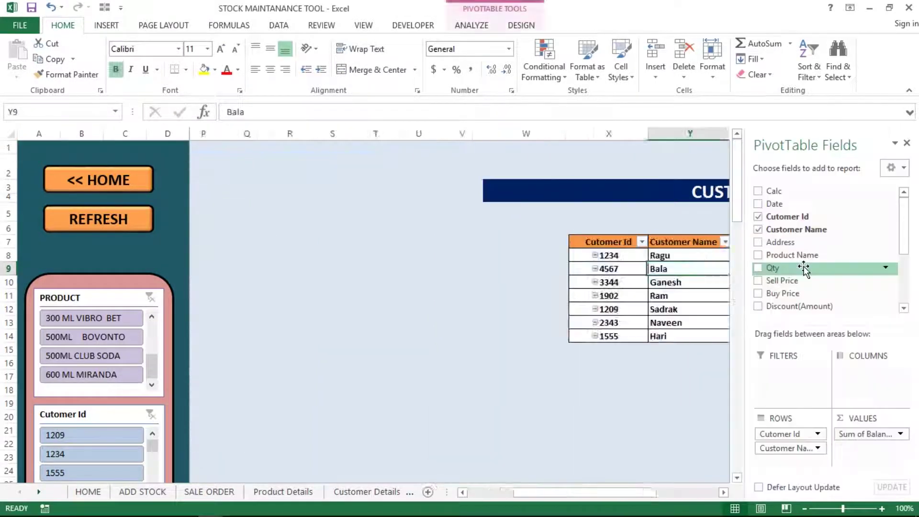
{"action": "key", "text": "Left"}
{"action": "key", "text": "Left"}
{"action": "key", "text": "Left"}
{"action": "key", "text": "Left"}
{"action": "key", "text": "Left"}
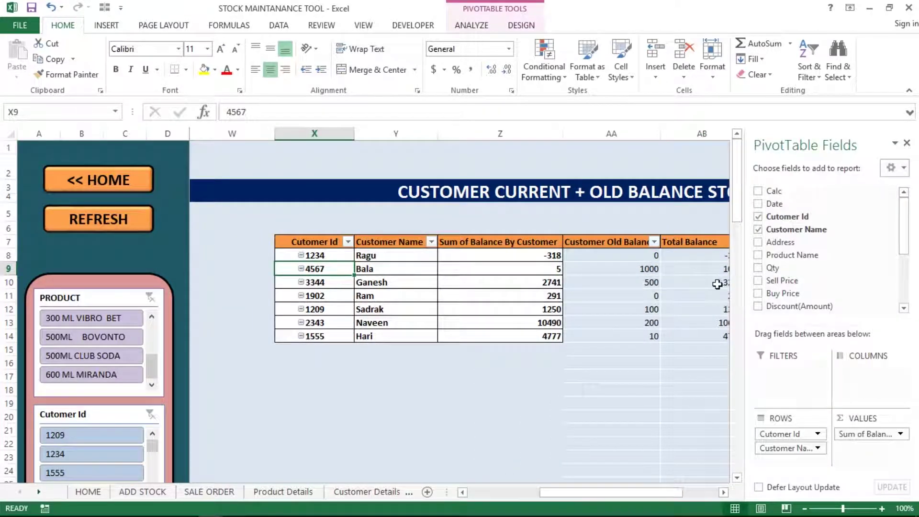
{"action": "left_click", "coordinate": [393, 305]}
{"action": "left_click", "coordinate": [449, 293]}
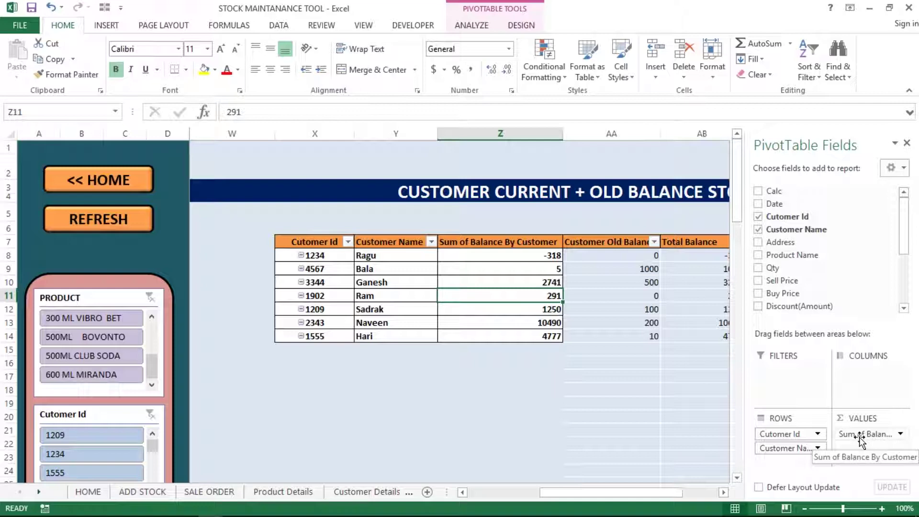
{"action": "left_click", "coordinate": [369, 272]}
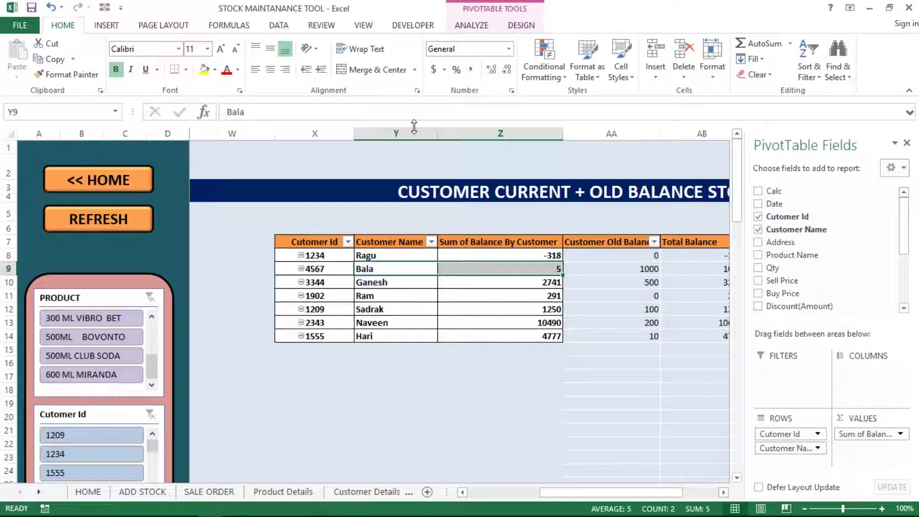
- Confirm the pivot source is 'SALE ORDER'!$C$1:$S$16, select the current balances, and close the field list
{"action": "left_click", "coordinate": [466, 27]}
{"action": "left_click", "coordinate": [469, 61]}
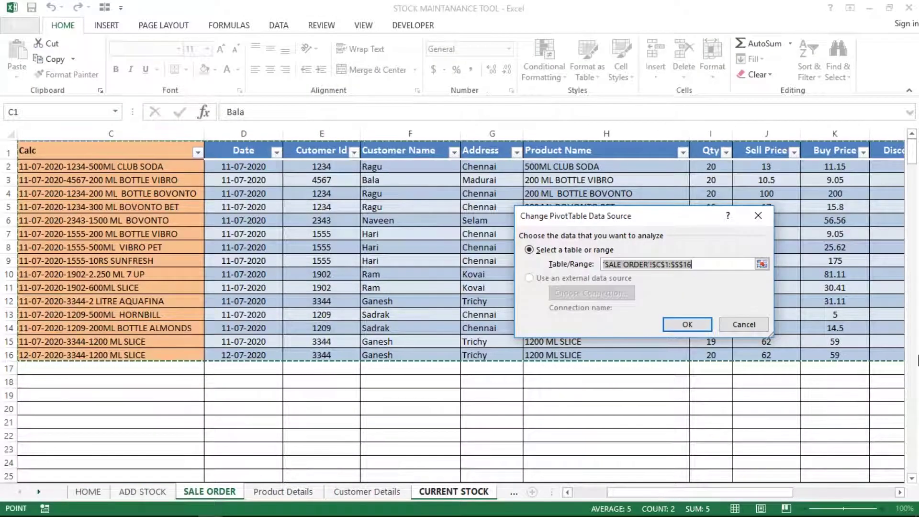
{"action": "mouse_move", "coordinate": [915, 507]}
{"action": "left_click", "coordinate": [899, 492]}
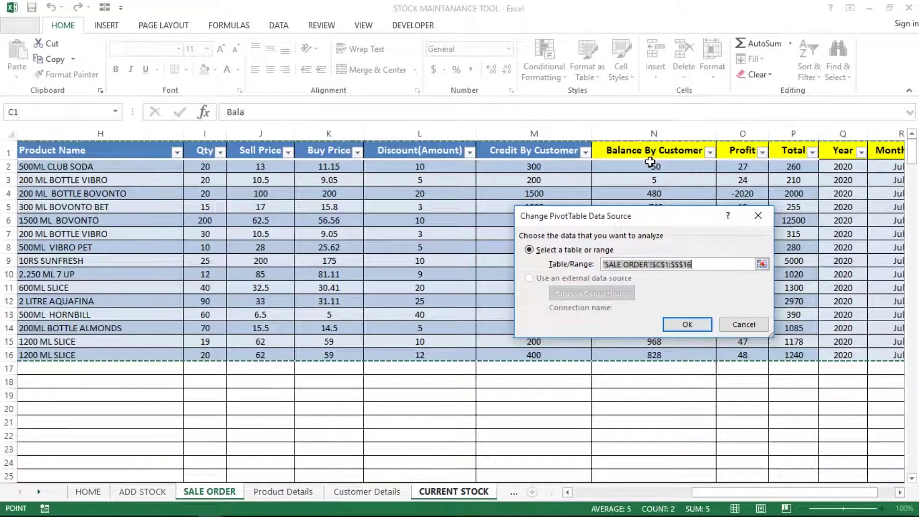
{"action": "key", "text": "Return"}
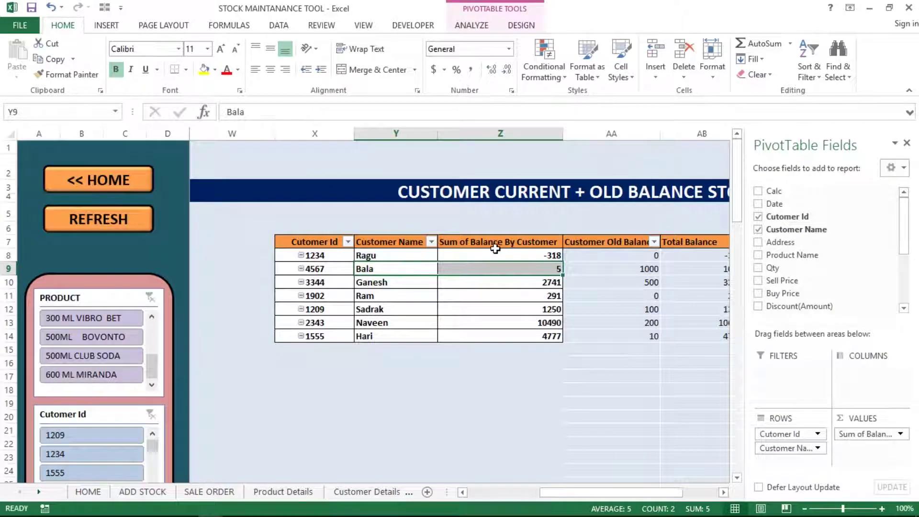
{"action": "left_click", "coordinate": [496, 250]}
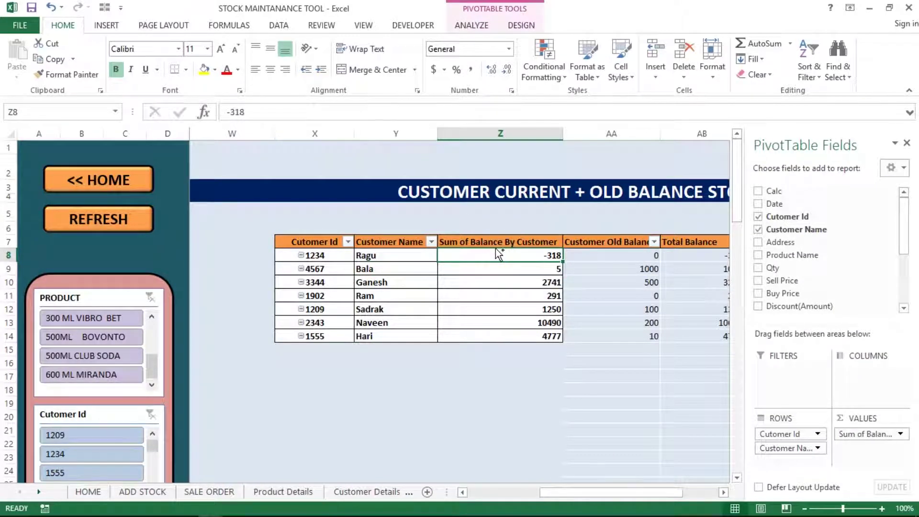
{"action": "key", "text": "ctrl+shift+Down"}
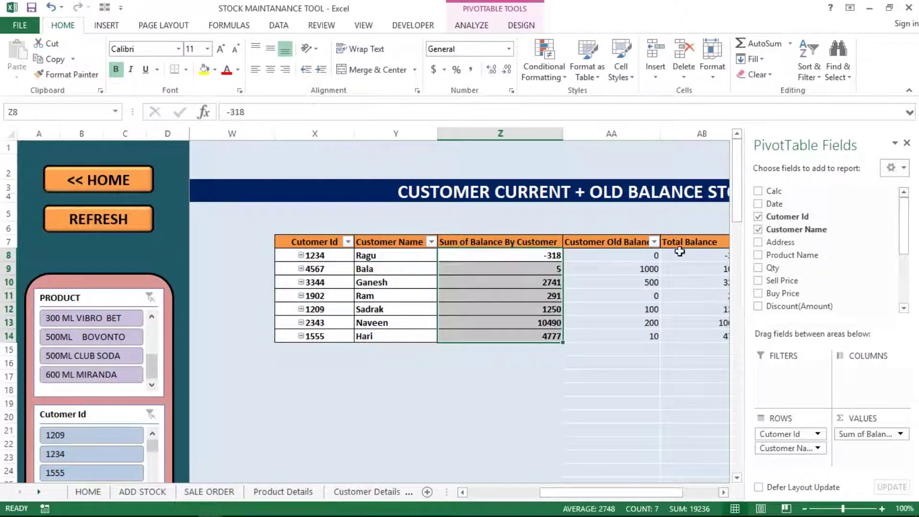
{"action": "left_click", "coordinate": [907, 144]}
{"action": "left_click", "coordinate": [637, 254]}
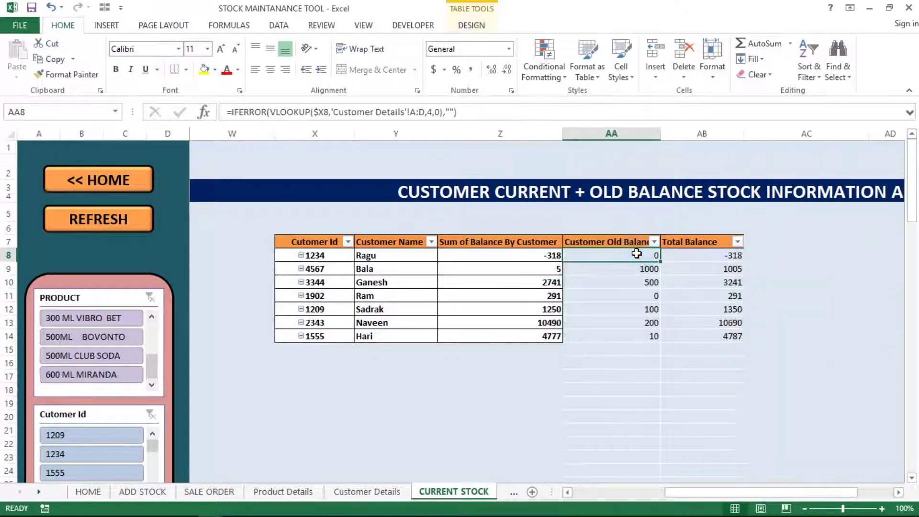
{"action": "key", "text": "Right"}
{"action": "scroll", "coordinate": [637, 254], "scroll_direction": "right", "scroll_amount": 1}
{"action": "key", "text": "Left"}
{"action": "key", "text": "Left"}
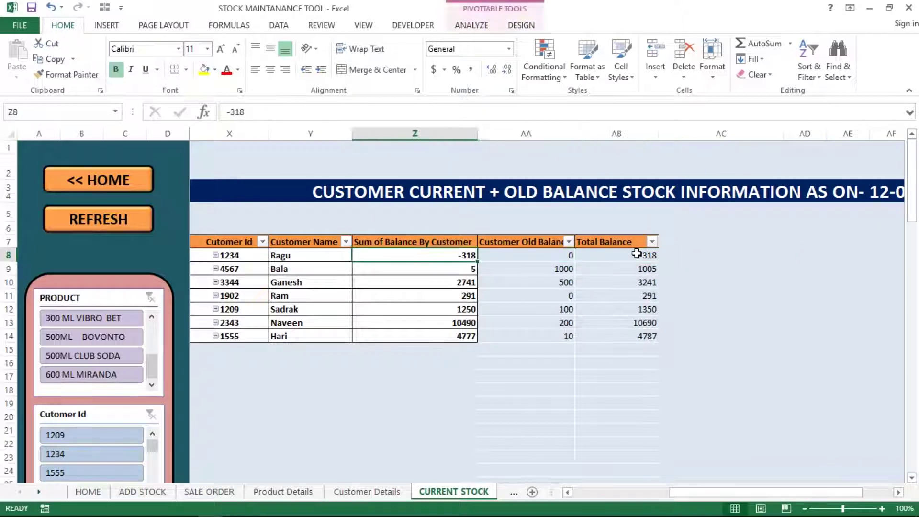
{"action": "key", "text": "Right"}
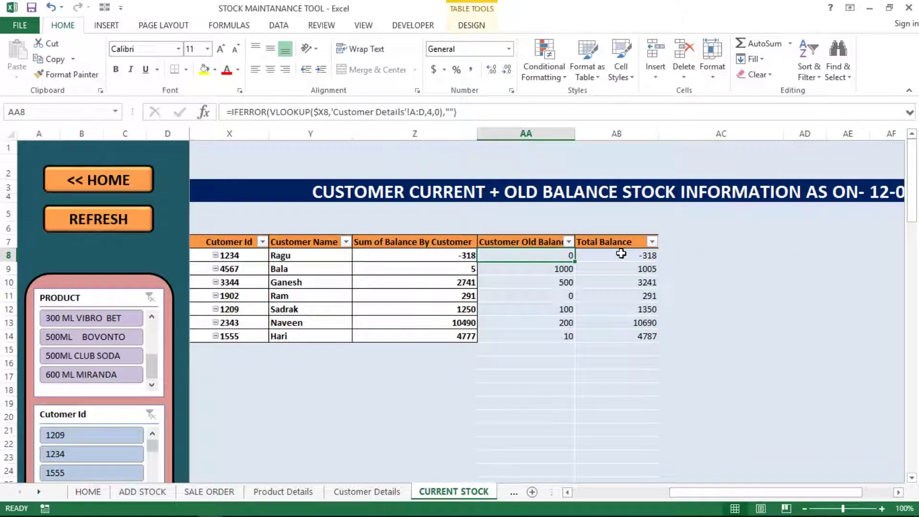
{"action": "left_click", "coordinate": [567, 492]}
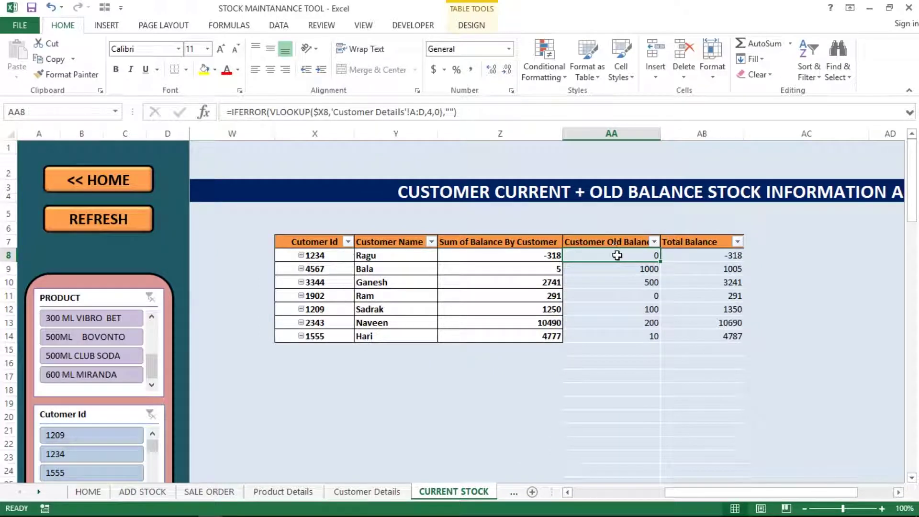
{"action": "key", "text": "F2"}
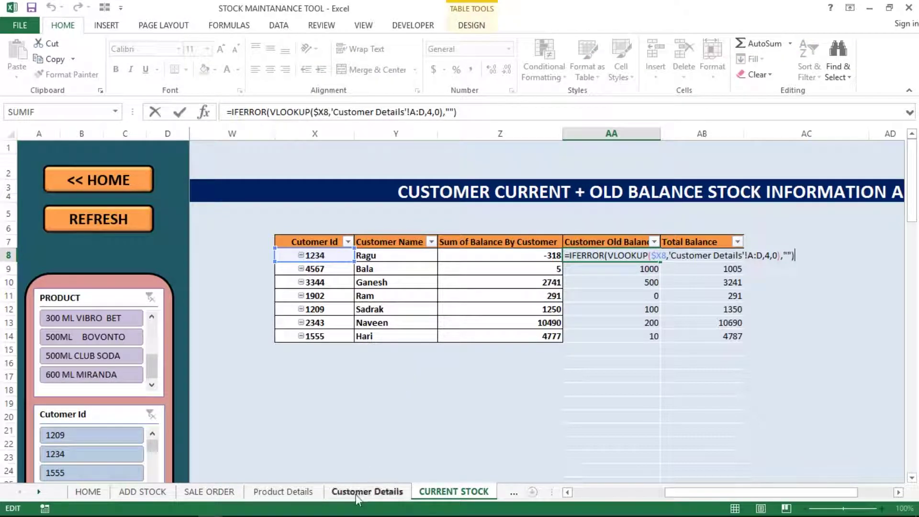
{"action": "key", "text": "Return"}
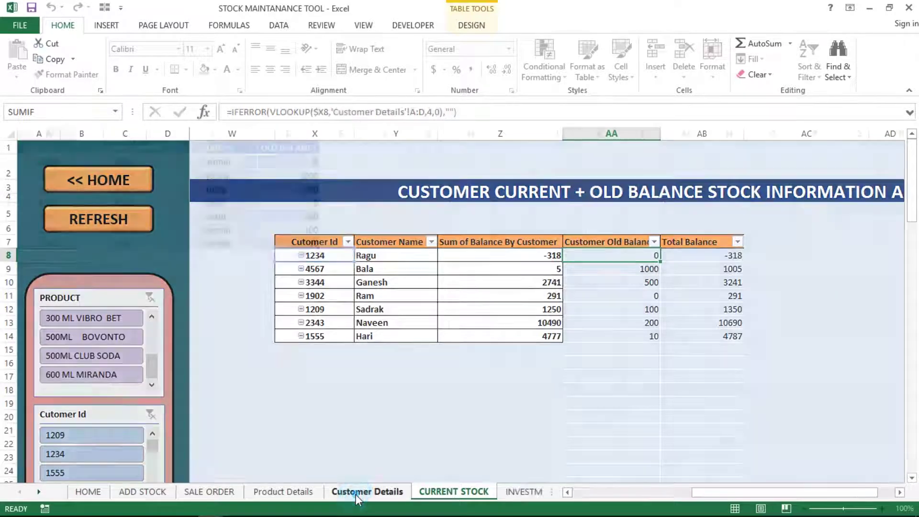
{"action": "left_click", "coordinate": [357, 492]}
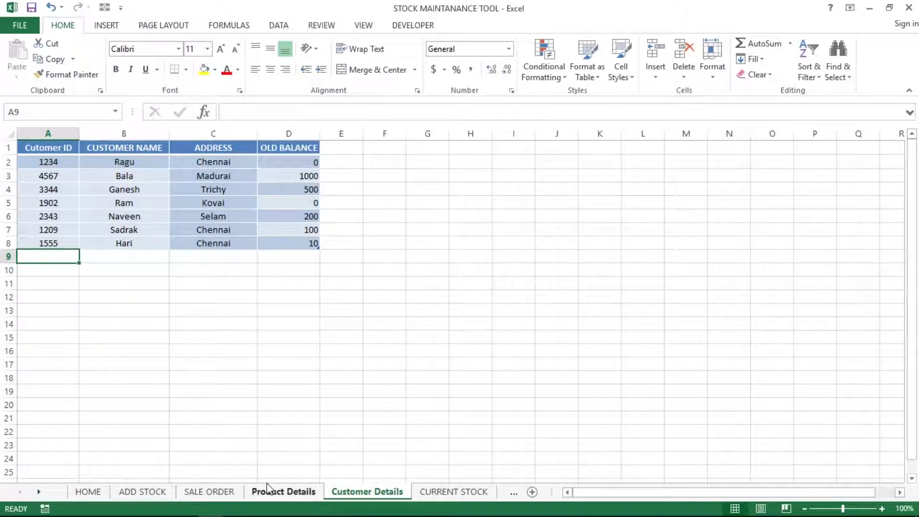
{"action": "left_click", "coordinate": [422, 492]}
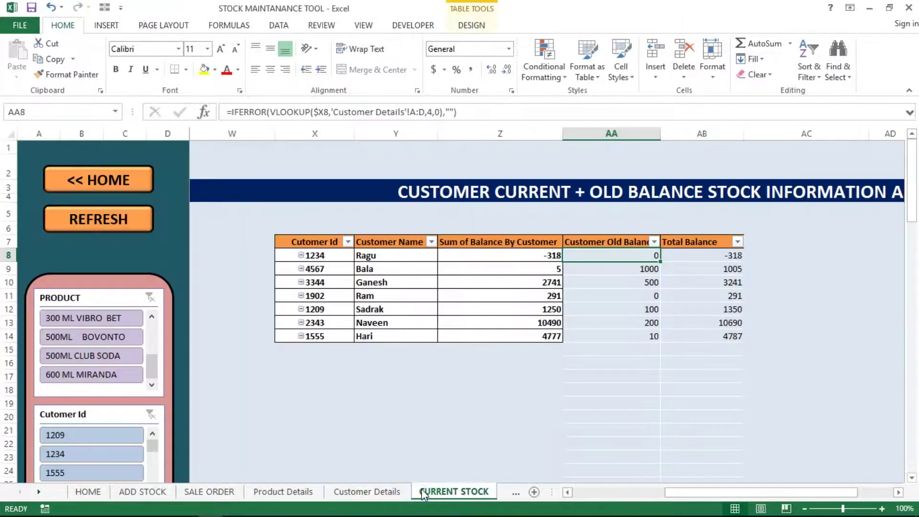
{"action": "left_click", "coordinate": [634, 270]}
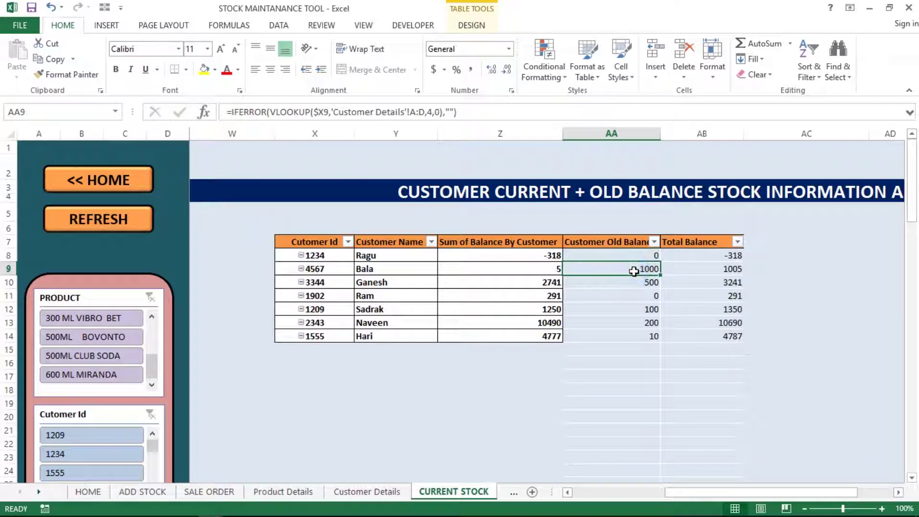
{"action": "key", "text": "Up"}
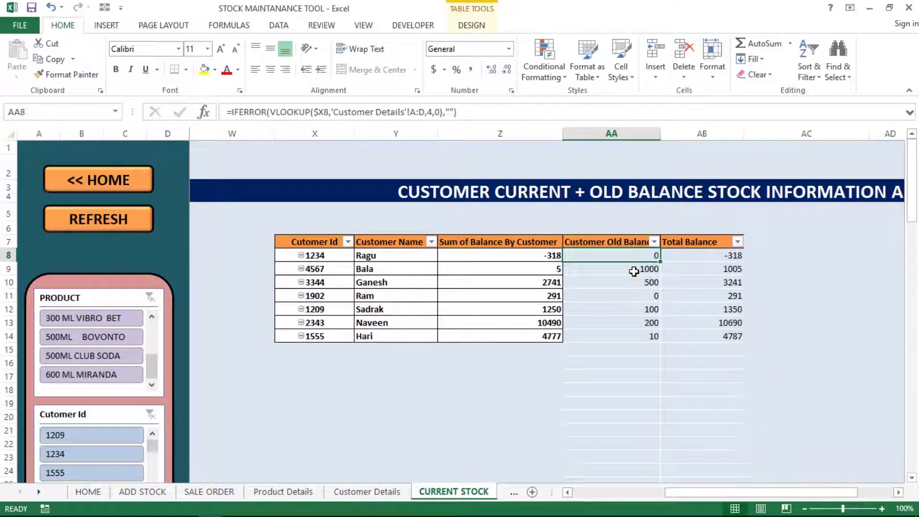
{"action": "key", "text": "Right"}
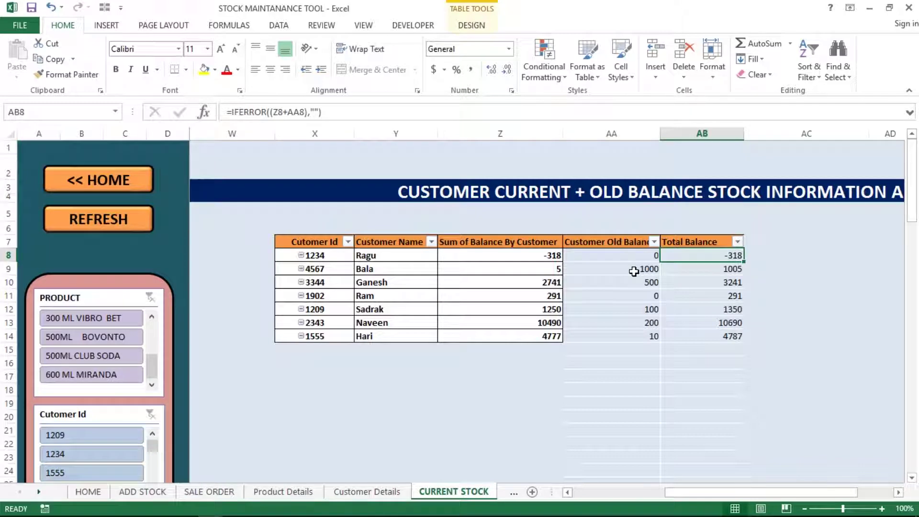
{"action": "key", "text": "F2"}
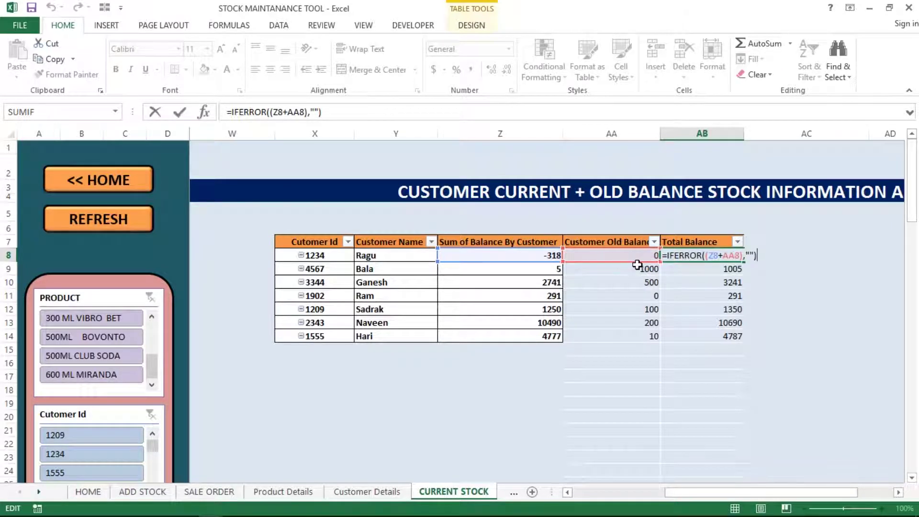
{"action": "left_click", "coordinate": [668, 268]}
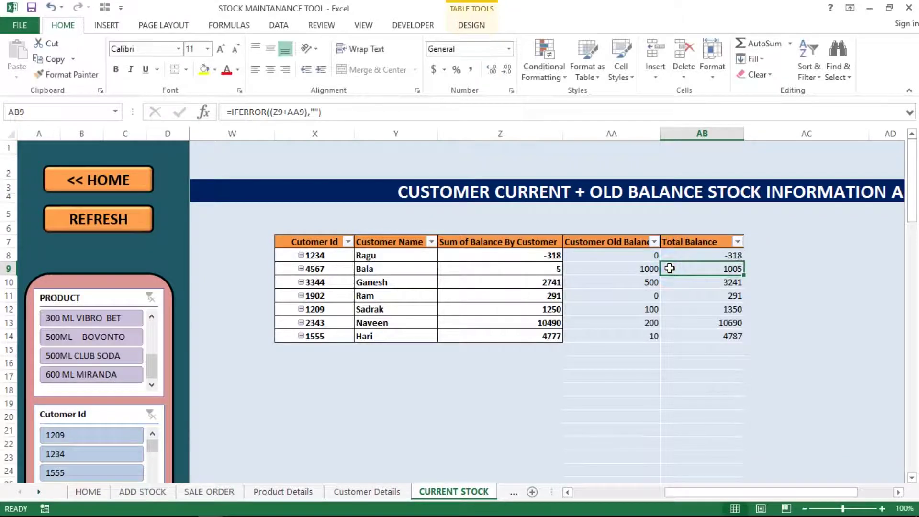
{"action": "left_click", "coordinate": [555, 270]}
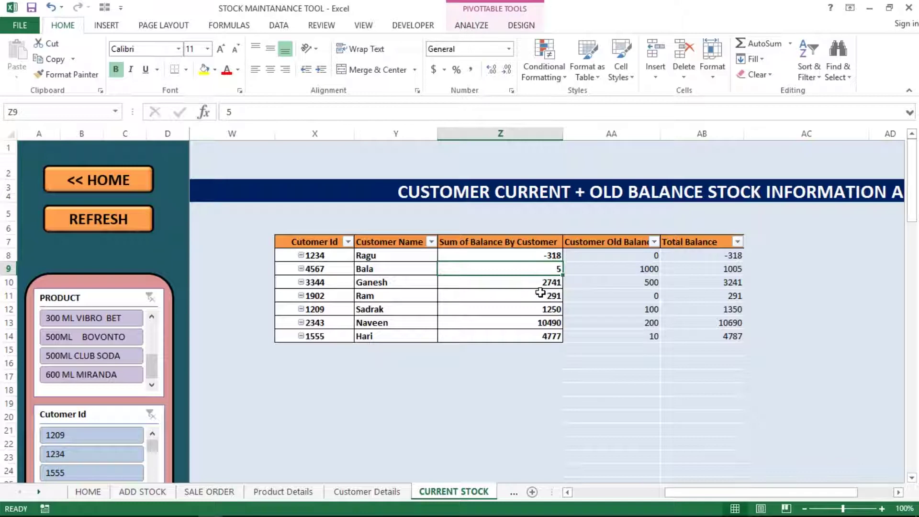
{"action": "mouse_move", "coordinate": [541, 293]}
{"action": "key", "text": "shift+Right"}
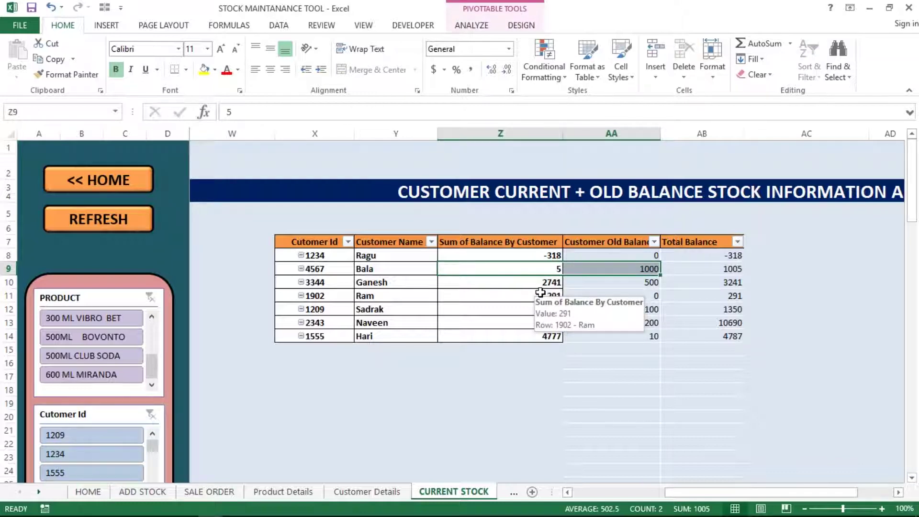
{"action": "key", "text": "Right"}
{"action": "key", "text": "Right"}
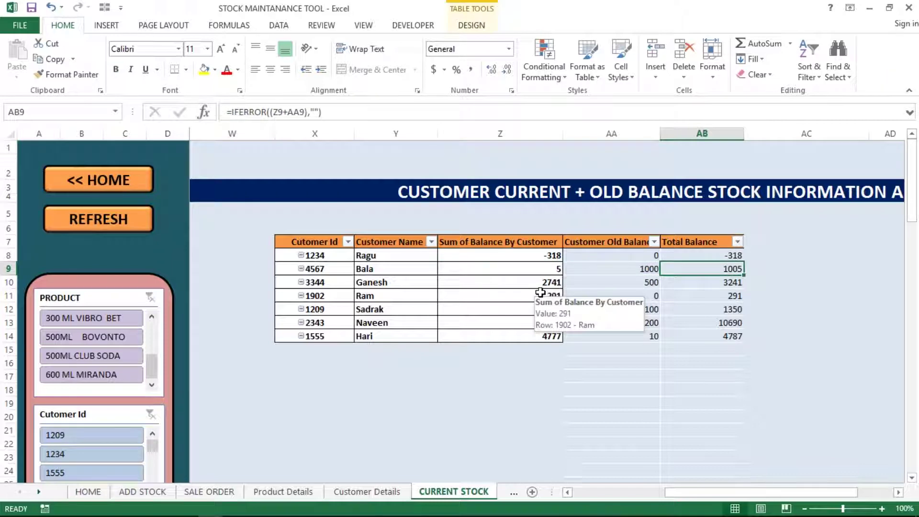
{"action": "key", "text": "Up"}
{"action": "key", "text": "ctrl+shift+Down"}
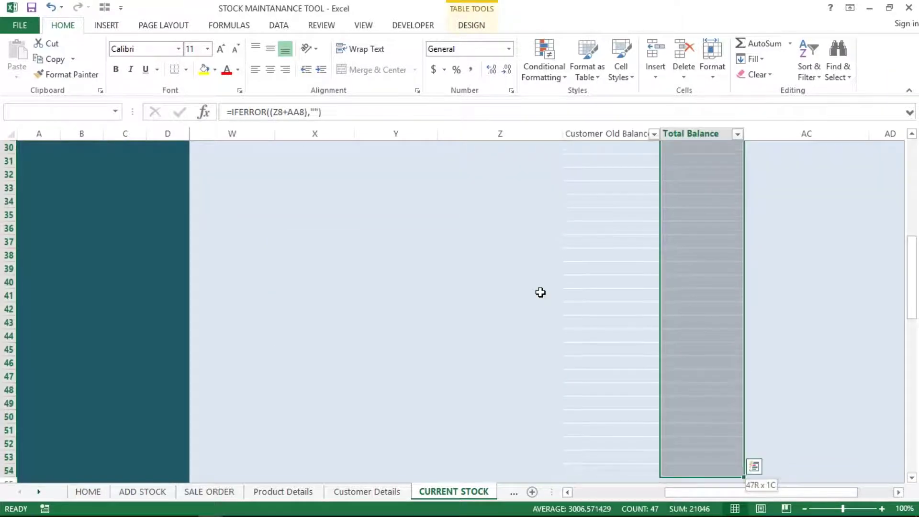
{"action": "key", "text": "Up"}
{"action": "key", "text": "Up"}
{"action": "key", "text": "Up"}
{"action": "key", "text": "Down"}
{"action": "key", "text": "Down"}
{"action": "key", "text": "Down"}
{"action": "key", "text": "Left"}
{"action": "key", "text": "Left"}
{"action": "key", "text": "Left"}
{"action": "key", "text": "Left"}
{"action": "key", "text": "Left"}
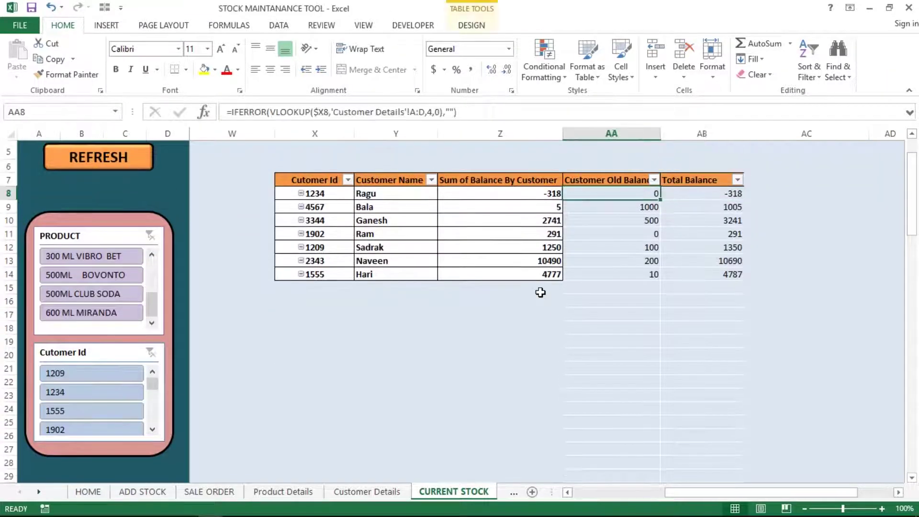
{"action": "key", "text": "Left"}
{"action": "key", "text": "Left"}
{"action": "key", "text": "Left"}
{"action": "key", "text": "Left"}
{"action": "key", "text": "Left"}
{"action": "key", "text": "Left"}
{"action": "key", "text": "Left"}
{"action": "key", "text": "Left"}
{"action": "key", "text": "Left"}
{"action": "key", "text": "Left"}
{"action": "key", "text": "Left"}
{"action": "key", "text": "Left"}
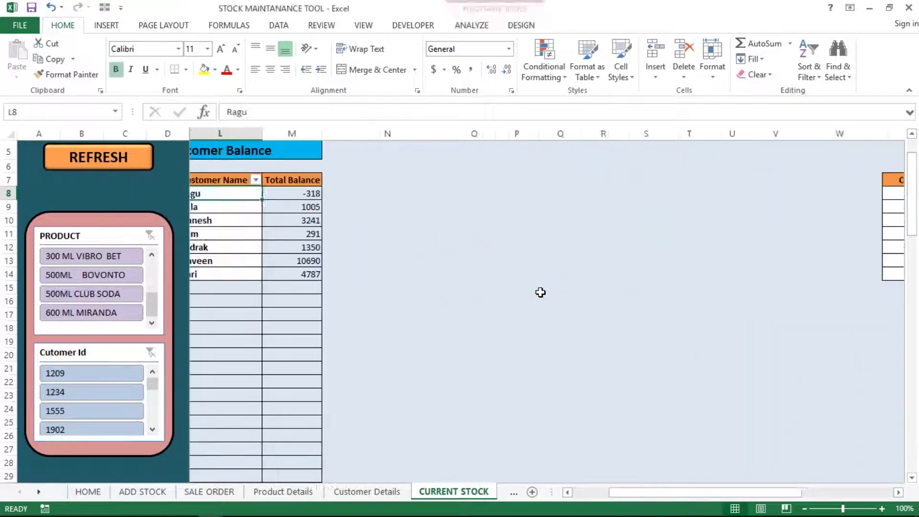
{"action": "key", "text": "Right"}
{"action": "key", "text": "Right"}
{"action": "key", "text": "shift+Down"}
{"action": "key", "text": "shift+Down"}
{"action": "key", "text": "shift+Down"}
{"action": "key", "text": "shift+Down"}
{"action": "key", "text": "shift+Down"}
{"action": "key", "text": "shift+Down"}
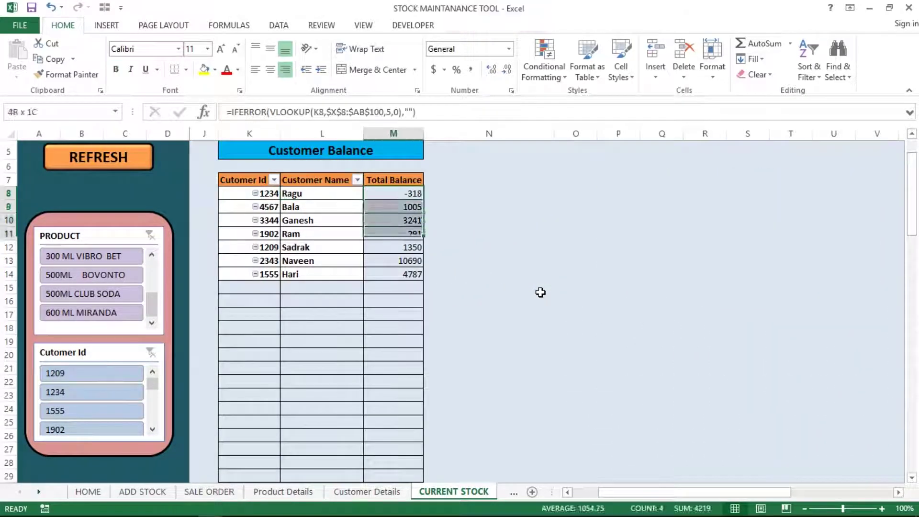
{"action": "key", "text": "Left"}
{"action": "key", "text": "Left"}
{"action": "key", "text": "Left"}
{"action": "key", "text": "Left"}
{"action": "key", "text": "Left"}
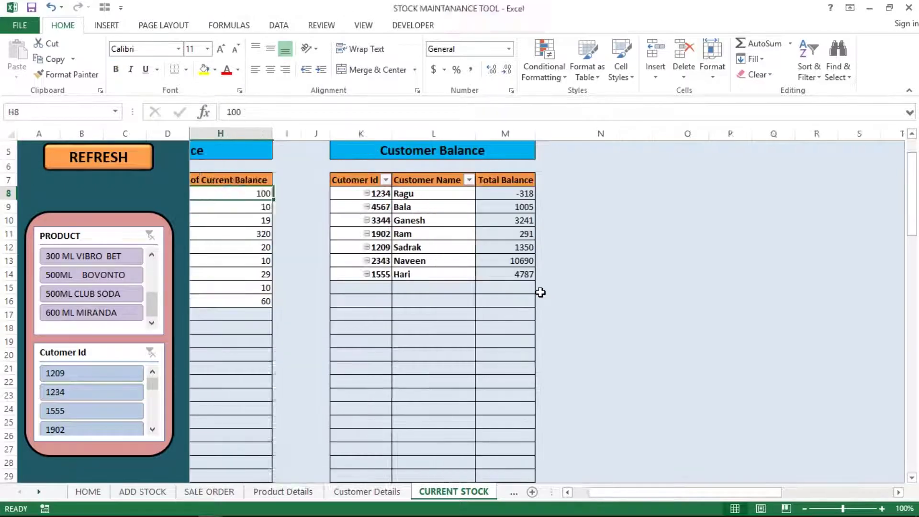
{"action": "key", "text": "Right"}
{"action": "key", "text": "Right"}
{"action": "key", "text": "Right"}
{"action": "key", "text": "Right"}
{"action": "key", "text": "Right"}
{"action": "key", "text": "Right"}
{"action": "key", "text": "Right"}
{"action": "key", "text": "Right"}
{"action": "key", "text": "Right"}
{"action": "key", "text": "Right"}
{"action": "key", "text": "Right"}
{"action": "key", "text": "Right"}
{"action": "key", "text": "Right"}
{"action": "key", "text": "Right"}
{"action": "key", "text": "Right"}
{"action": "key", "text": "Right"}
{"action": "key", "text": "Right"}
{"action": "key", "text": "Right"}
{"action": "key", "text": "Right"}
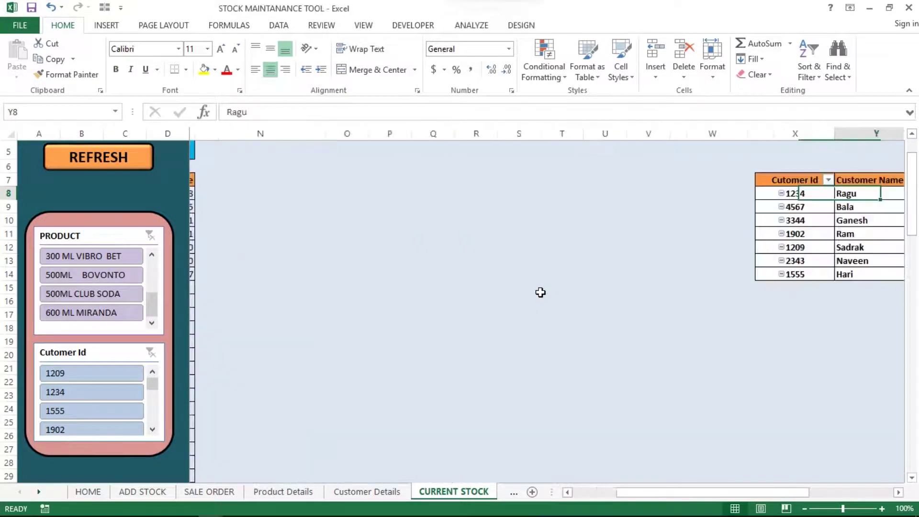
{"action": "key", "text": "Right"}
{"action": "key", "text": "Right"}
{"action": "key", "text": "Left"}
{"action": "key", "text": "Left"}
{"action": "key", "text": "Left"}
{"action": "key", "text": "Left"}
{"action": "key", "text": "Left"}
{"action": "key", "text": "Left"}
{"action": "key", "text": "Left"}
{"action": "key", "text": "Left"}
{"action": "key", "text": "Left"}
{"action": "key", "text": "Left"}
{"action": "key", "text": "Left"}
{"action": "key", "text": "Left"}
{"action": "key", "text": "Left"}
{"action": "key", "text": "Left"}
{"action": "key", "text": "Left"}
{"action": "key", "text": "Left"}
{"action": "key", "text": "Left"}
{"action": "key", "text": "Left"}
{"action": "key", "text": "Left"}
{"action": "key", "text": "Left"}
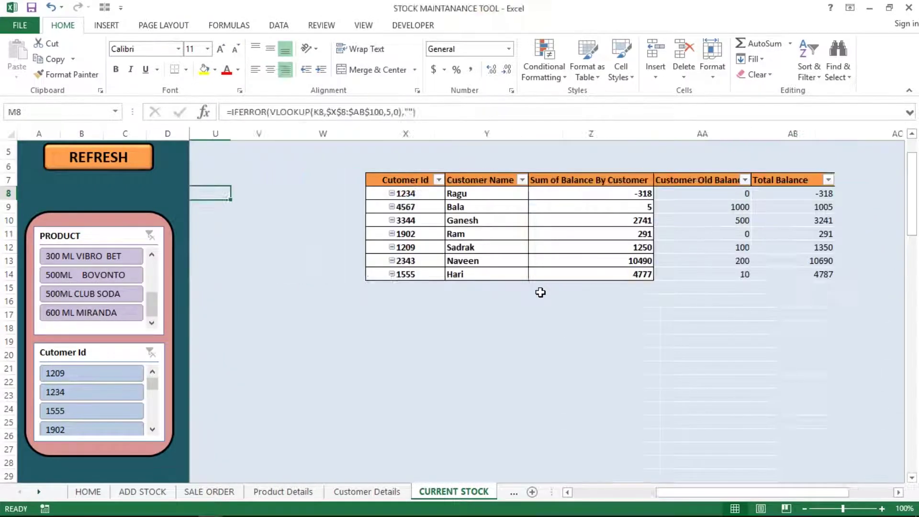
{"action": "key", "text": "Right"}
{"action": "key", "text": "Right"}
{"action": "key", "text": "Right"}
{"action": "key", "text": "Right"}
{"action": "key", "text": "Right"}
{"action": "key", "text": "Right"}
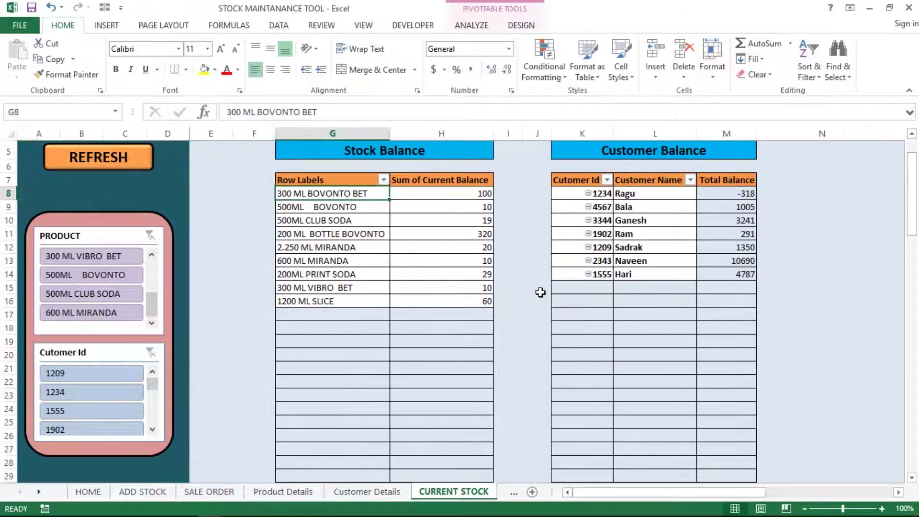
{"action": "key", "text": "shift+Right"}
{"action": "key", "text": "shift+Right"}
{"action": "key", "text": "shift+Right"}
{"action": "key", "text": "shift+Right"}
{"action": "key", "text": "shift+Right"}
{"action": "key", "text": "shift+Right"}
{"action": "key", "text": "shift+Right"}
{"action": "key", "text": "shift+Down"}
{"action": "key", "text": "shift+Down"}
{"action": "key", "text": "shift+Down"}
{"action": "key", "text": "shift+Down"}
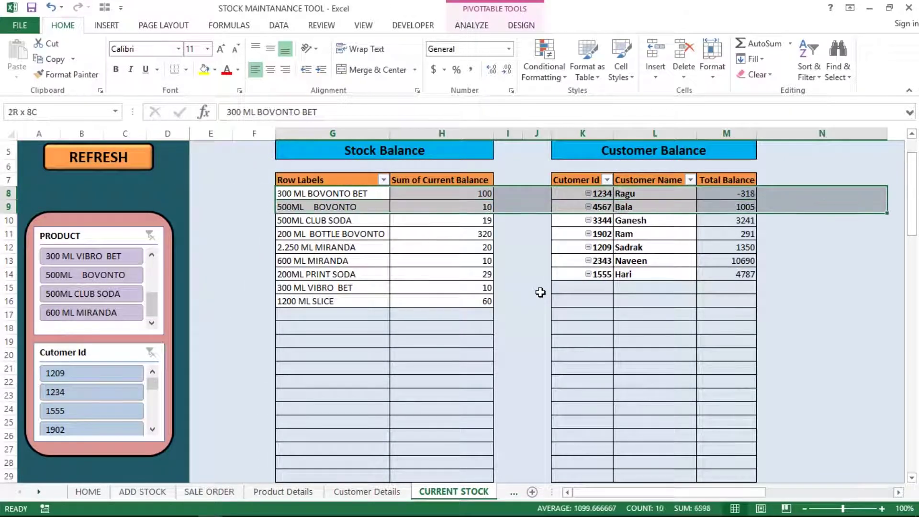
{"action": "key", "text": "shift+Down"}
{"action": "key", "text": "shift+Down"}
{"action": "key", "text": "shift+Up"}
{"action": "key", "text": "Right"}
{"action": "key", "text": "Right"}
{"action": "key", "text": "Right"}
{"action": "key", "text": "Right"}
{"action": "key", "text": "Right"}
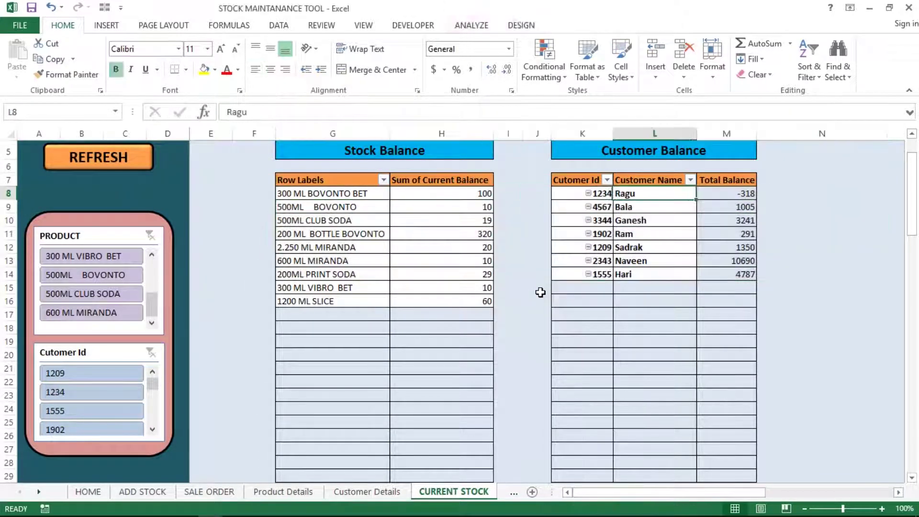
{"action": "key", "text": "shift+Down"}
{"action": "key", "text": "shift+Down"}
{"action": "key", "text": "shift+Down"}
{"action": "key", "text": "shift+Down"}
{"action": "key", "text": "shift+Down"}
{"action": "key", "text": "shift+Down"}
{"action": "key", "text": "Right"}
{"action": "key", "text": "shift+Down"}
{"action": "key", "text": "ctrl+shift+Down"}
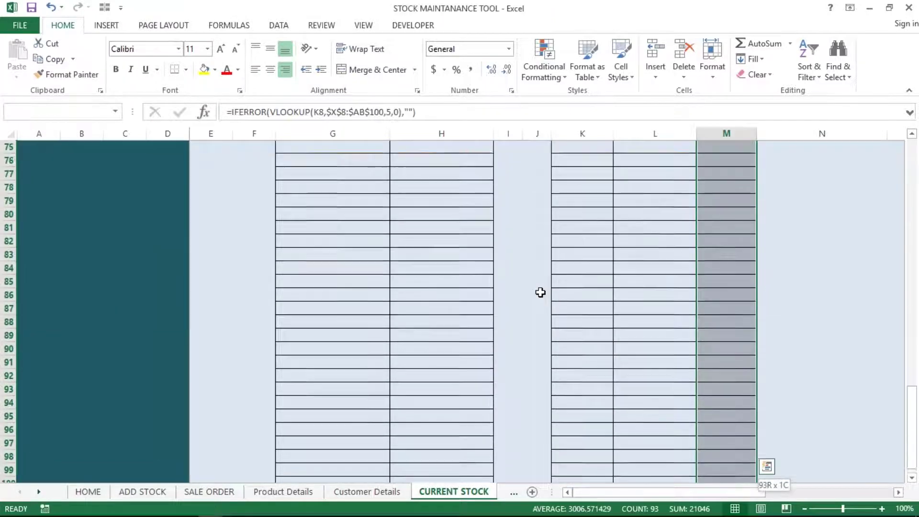
{"action": "key", "text": "Up"}
{"action": "key", "text": "Up"}
{"action": "key", "text": "Up"}
{"action": "key", "text": "Up"}
{"action": "key", "text": "Up"}
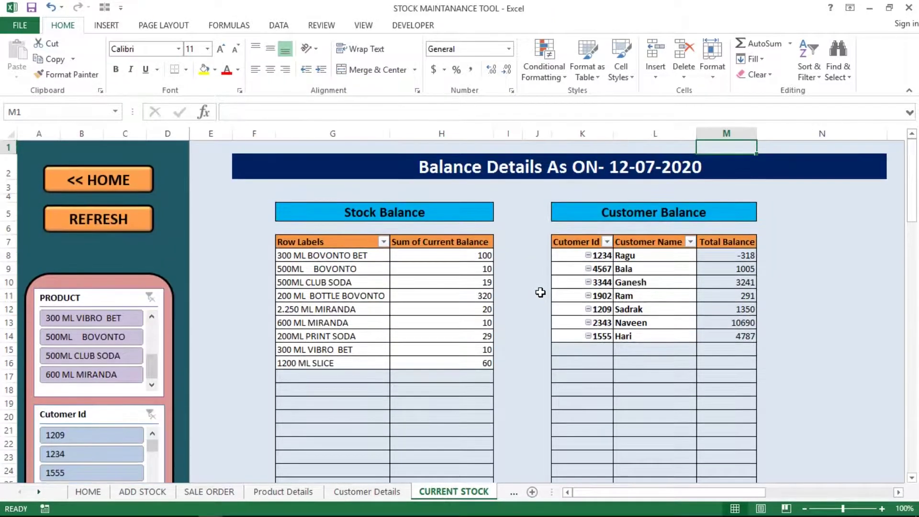
{"action": "key", "text": "Left"}
{"action": "key", "text": "Left"}
{"action": "key", "text": "Left"}
{"action": "key", "text": "Left"}
{"action": "key", "text": "Left"}
{"action": "key", "text": "Left"}
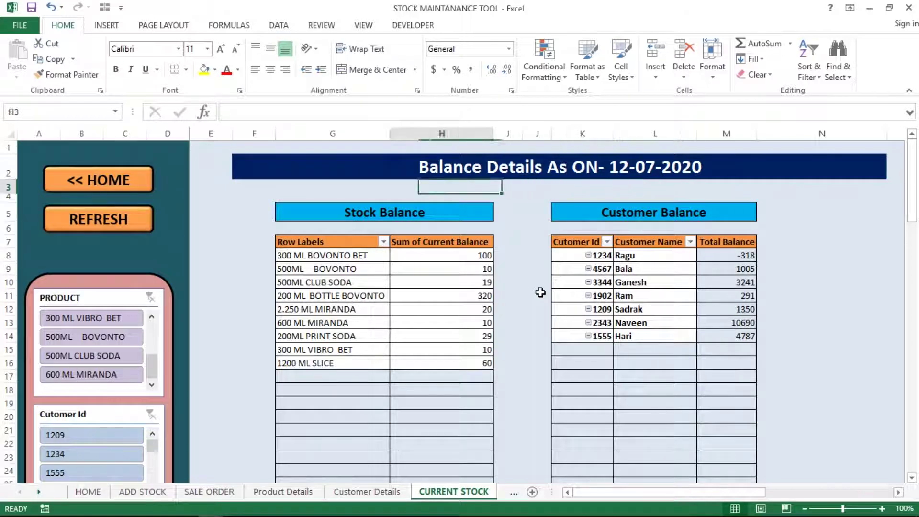
{"action": "left_click", "coordinate": [704, 294]}
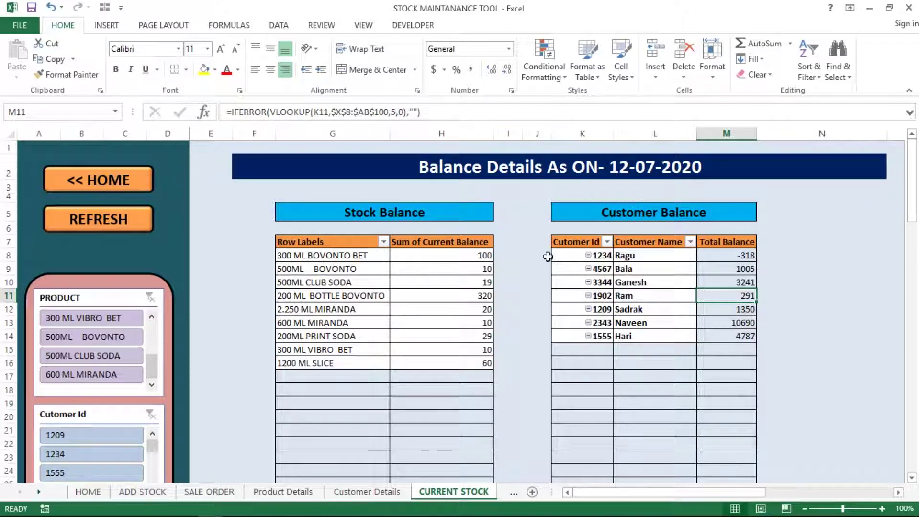
{"action": "left_click", "coordinate": [371, 305]}
- Deselect 300 ML VIBRO BET, 500ML BOVONTO and 500ML CLUB SODA in the Product slicer, then clear that filter
{"action": "left_click", "coordinate": [432, 293]}
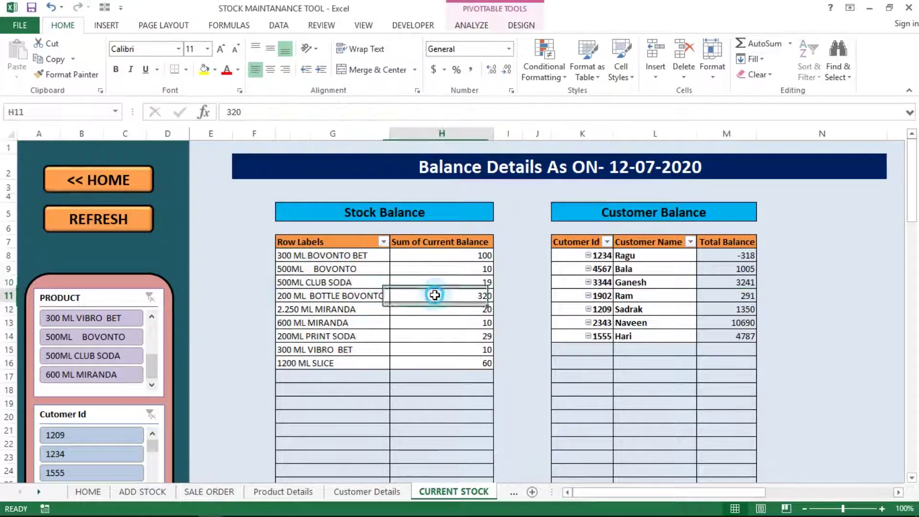
{"action": "left_click", "coordinate": [319, 300]}
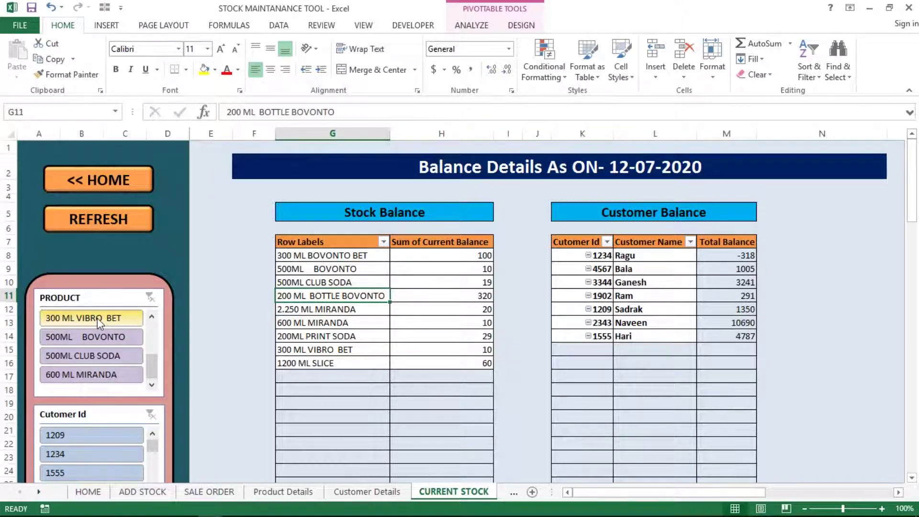
{"action": "left_click", "coordinate": [96, 318], "text": "ctrl"}
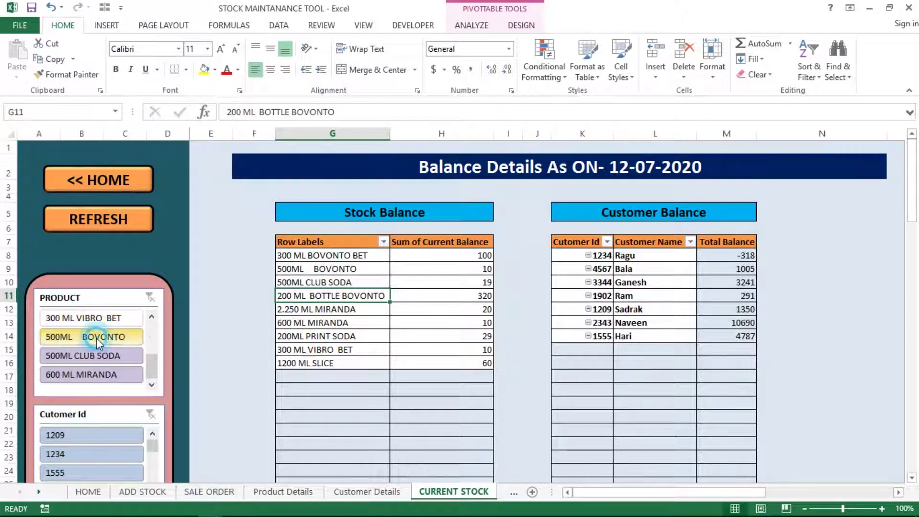
{"action": "left_click", "coordinate": [96, 338], "text": "ctrl"}
{"action": "left_click", "coordinate": [101, 358], "text": "ctrl"}
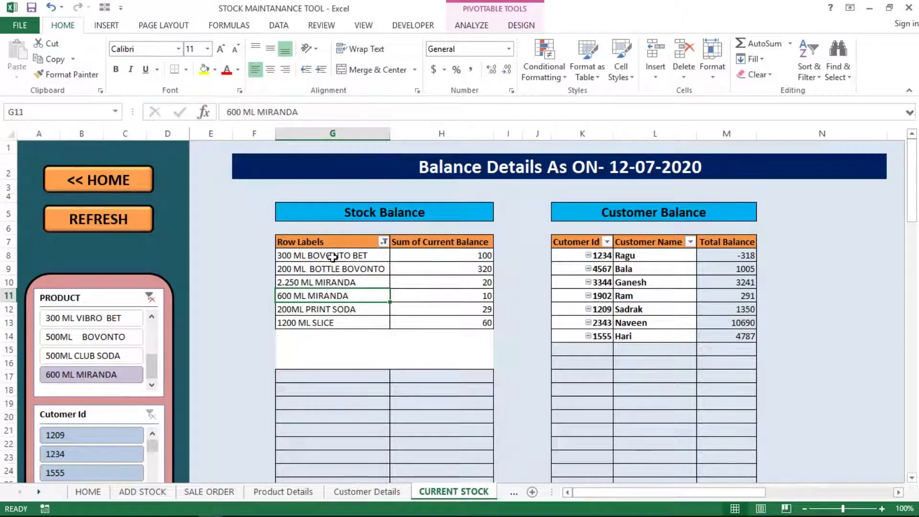
{"action": "left_click", "coordinate": [151, 299]}
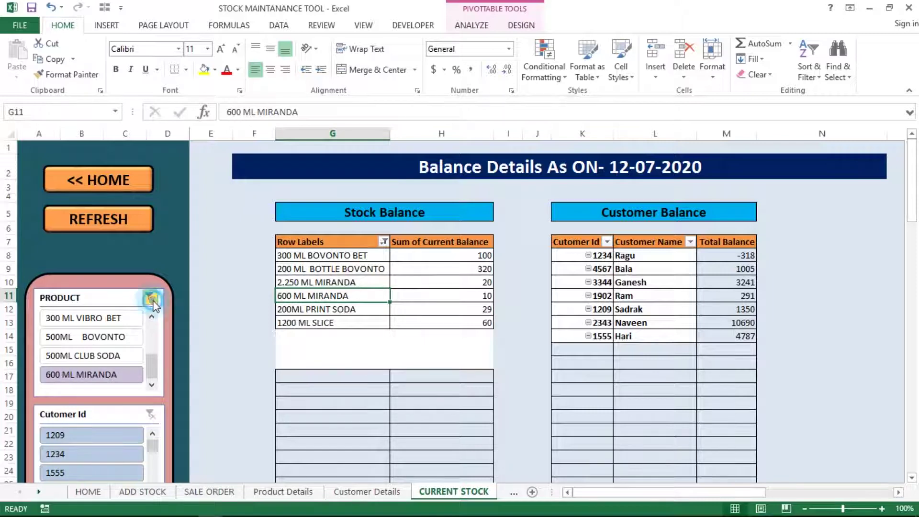
- Exclude 600 ML MIRANDA, 500ML CLUB SODA, 500ML BOVONTO and 300 ML VIBRO BET in the Product slicer
{"action": "left_click", "coordinate": [150, 299]}
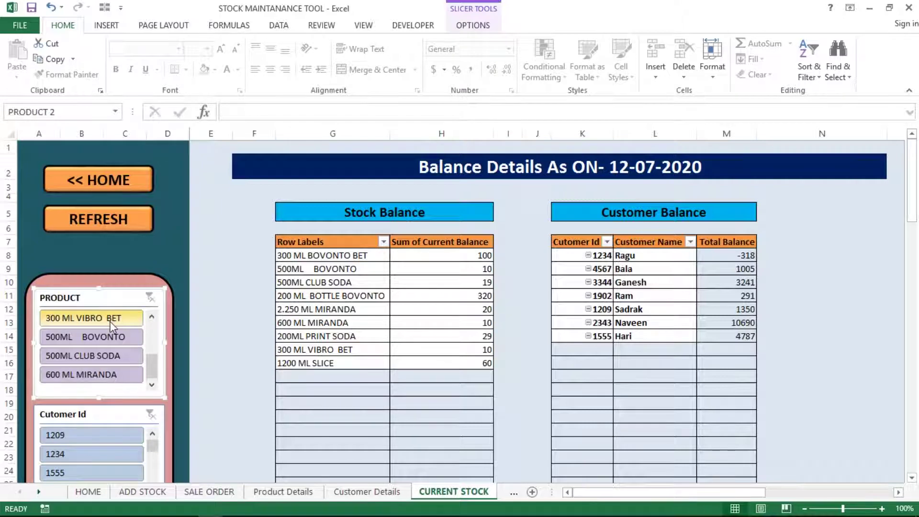
{"action": "mouse_move", "coordinate": [152, 360]}
{"action": "left_mouse_down"}
{"action": "mouse_move", "coordinate": [156, 324]}
{"action": "mouse_move", "coordinate": [154, 371]}
{"action": "left_mouse_up"}
{"action": "left_click", "coordinate": [107, 374]}
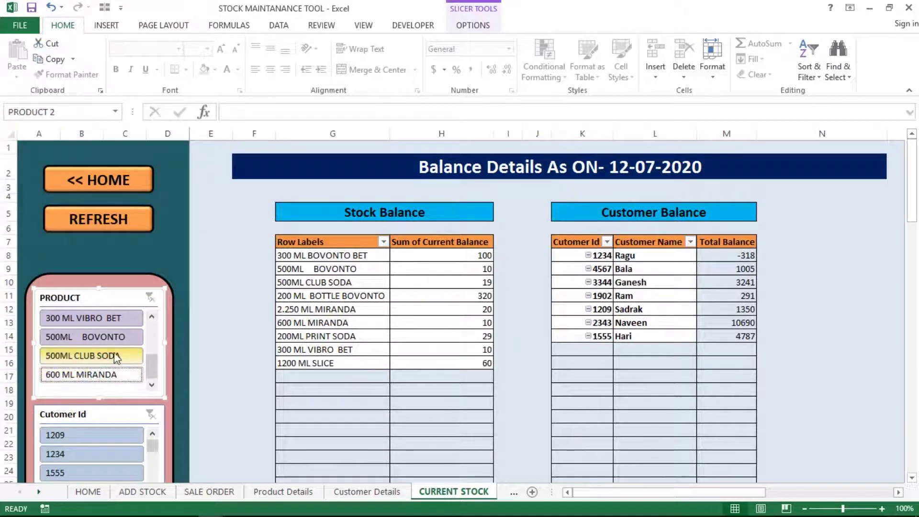
{"action": "left_click", "coordinate": [107, 353]}
{"action": "left_click", "coordinate": [113, 339], "text": "ctrl"}
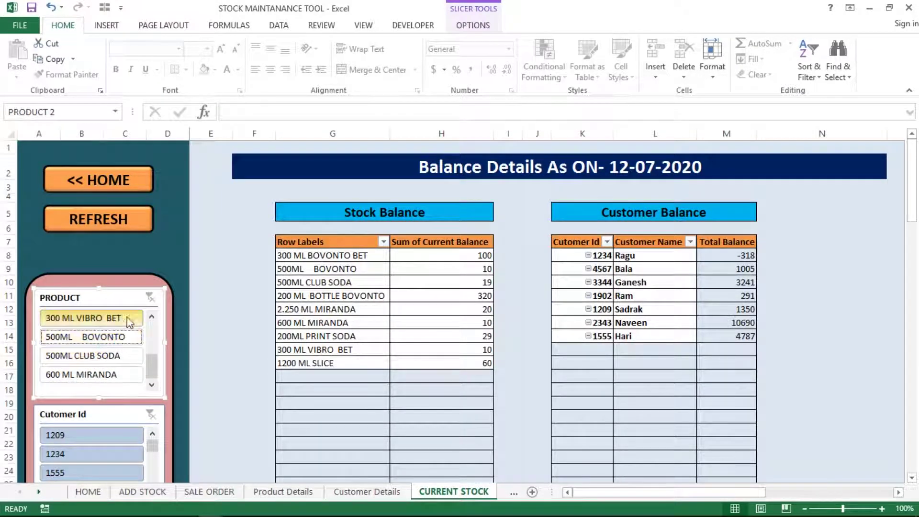
{"action": "left_click", "coordinate": [120, 318], "text": "ctrl"}
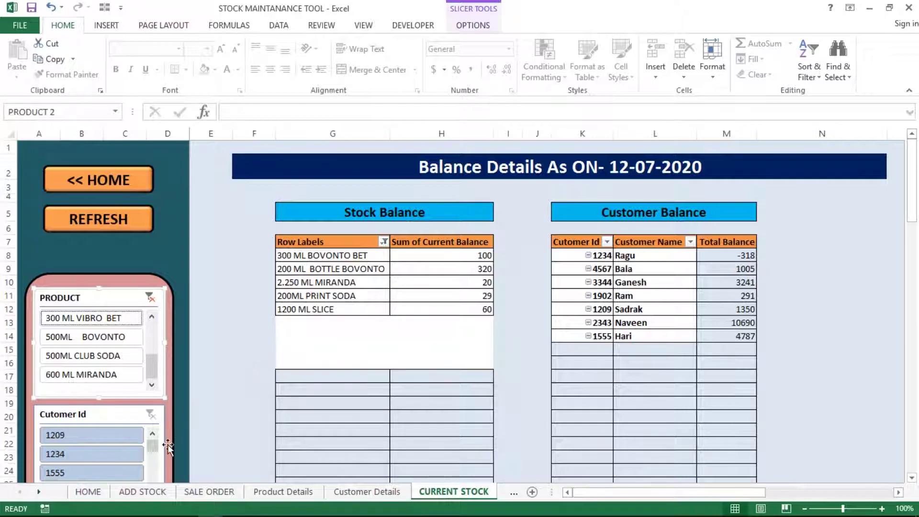
- Filter Customer Balance to customer id 1209, then clear both the Product and Cutomer Id slicer filters
{"action": "left_click", "coordinate": [101, 440]}
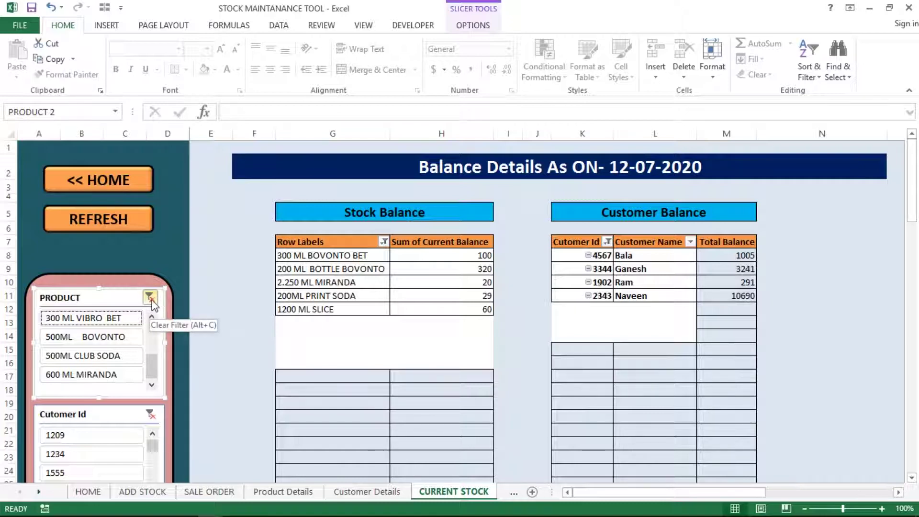
{"action": "left_click", "coordinate": [151, 300]}
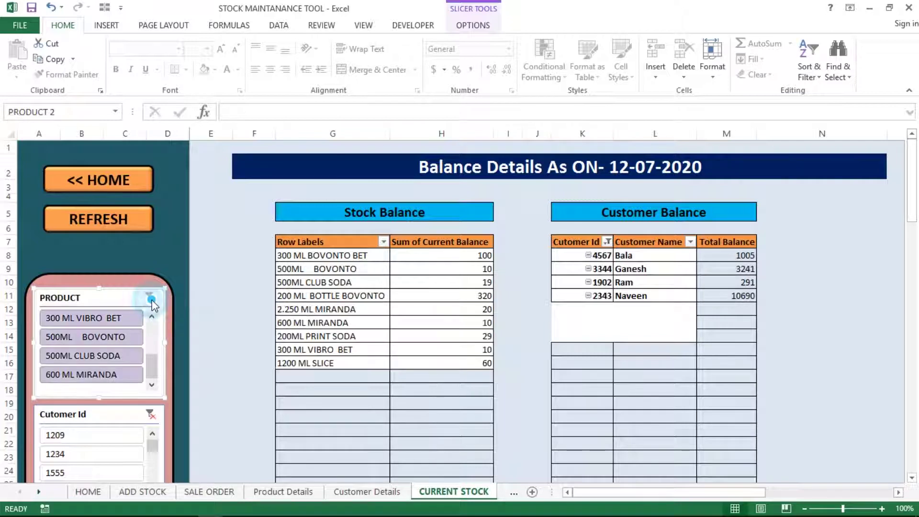
{"action": "left_click", "coordinate": [151, 413]}
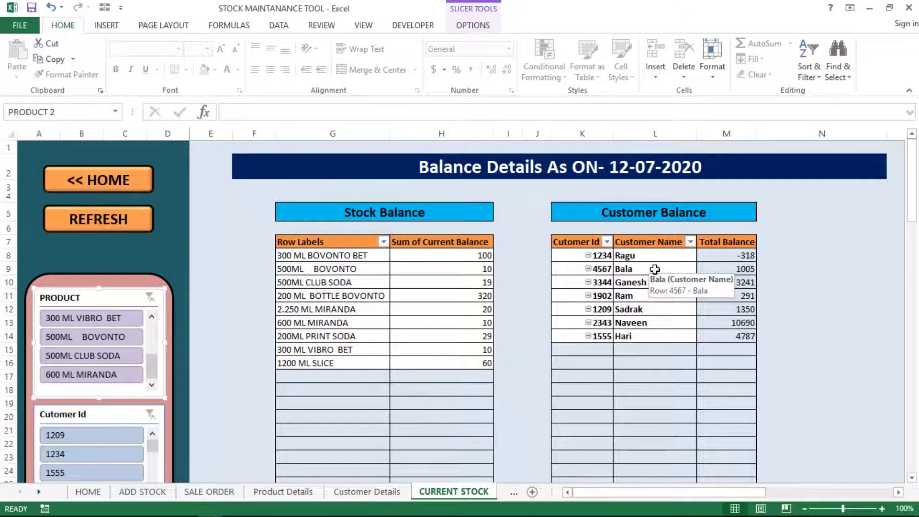
{"action": "left_click", "coordinate": [181, 245]}
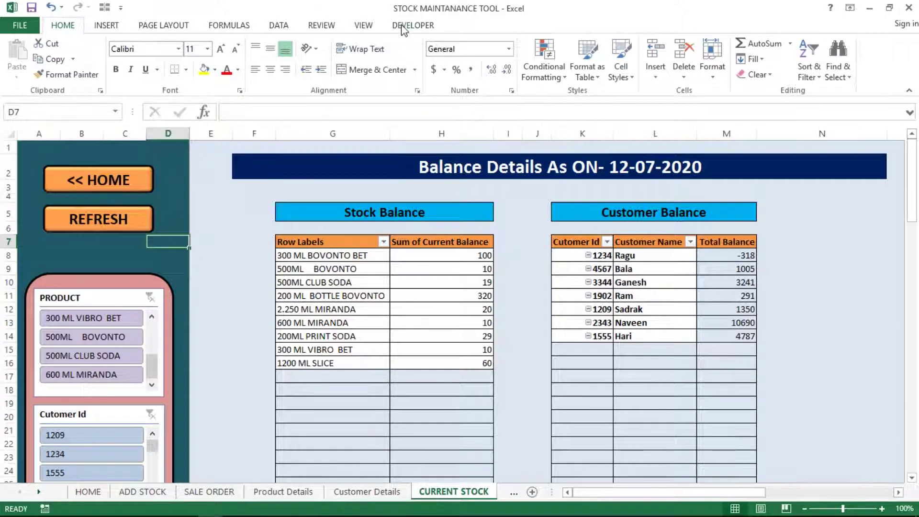
- Insert a Product slicer for the Stock Balance pivot
{"action": "left_click", "coordinate": [356, 255]}
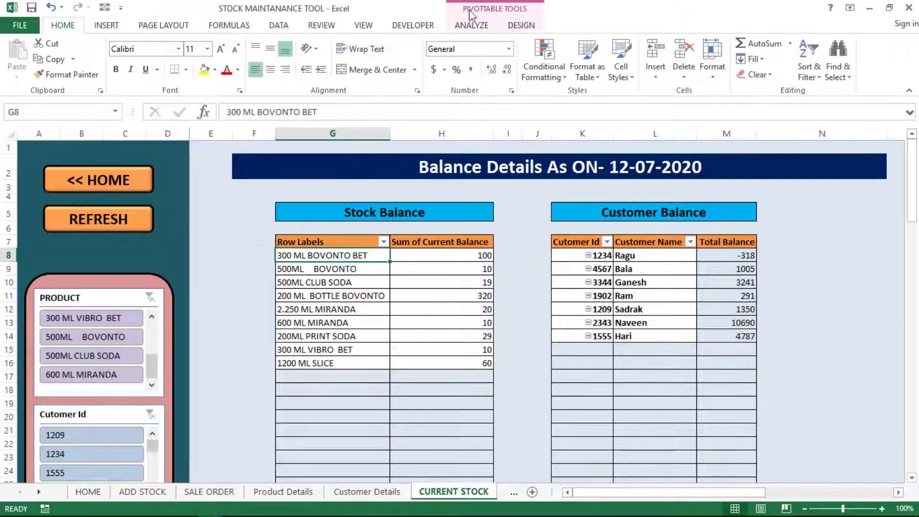
{"action": "left_click", "coordinate": [484, 26]}
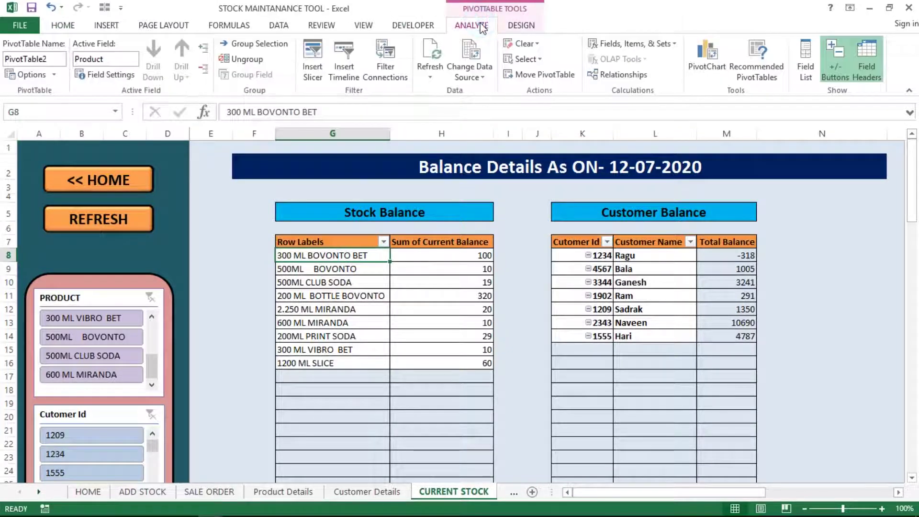
{"action": "left_click", "coordinate": [313, 56]}
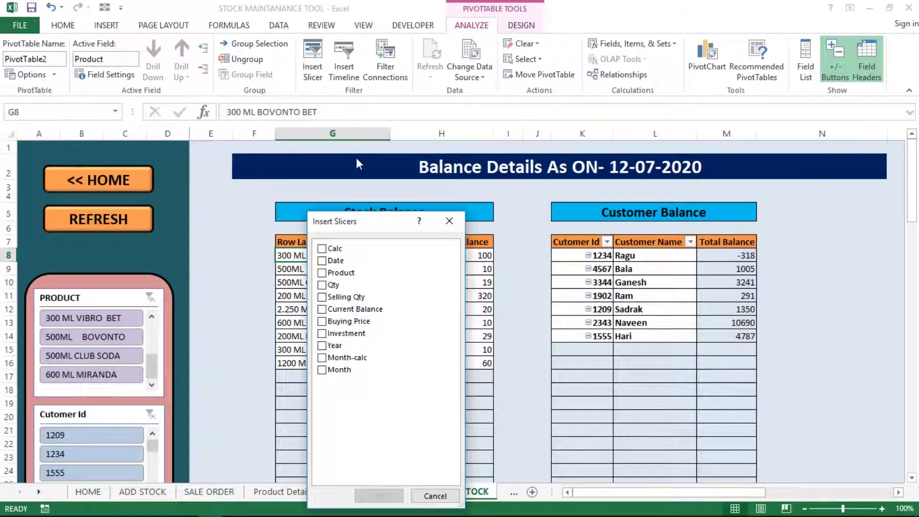
{"action": "left_click_drag", "start_coordinate": [361, 223], "coordinate": [558, 147]}
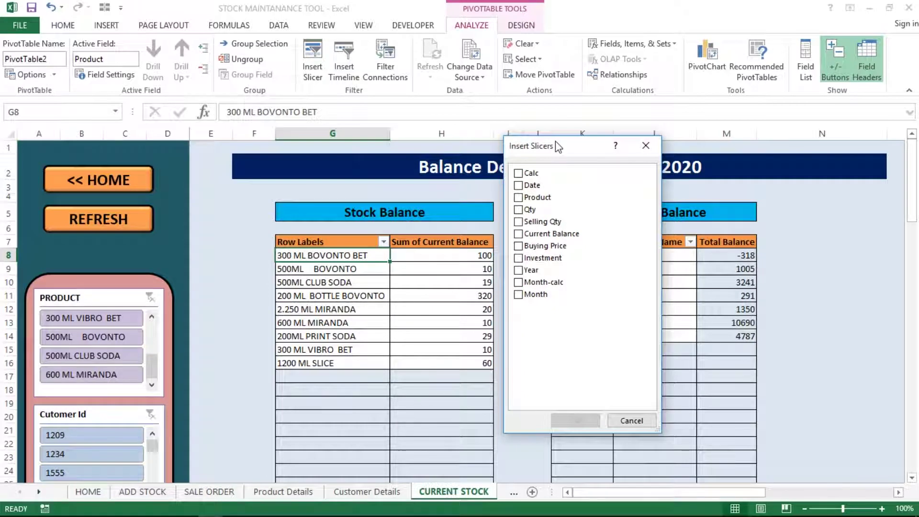
{"action": "left_click", "coordinate": [527, 200]}
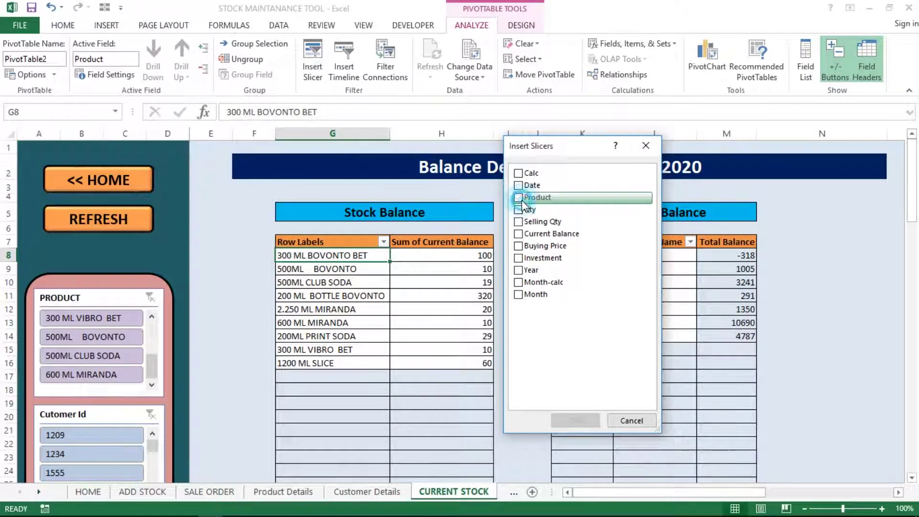
{"action": "left_click", "coordinate": [575, 420]}
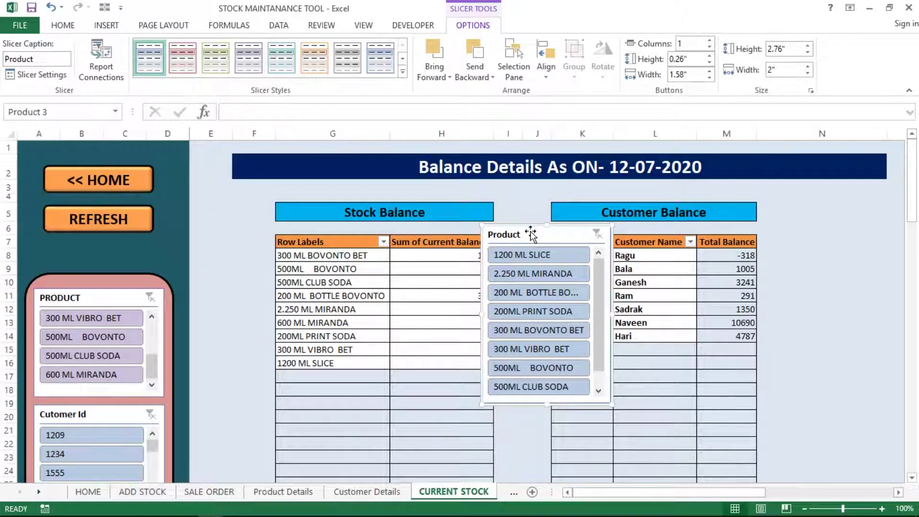
- Move the new Product slicer, filter to 1200 ML SLICE, clear it and delete the slicer
{"action": "left_click_drag", "start_coordinate": [532, 233], "coordinate": [786, 282]}
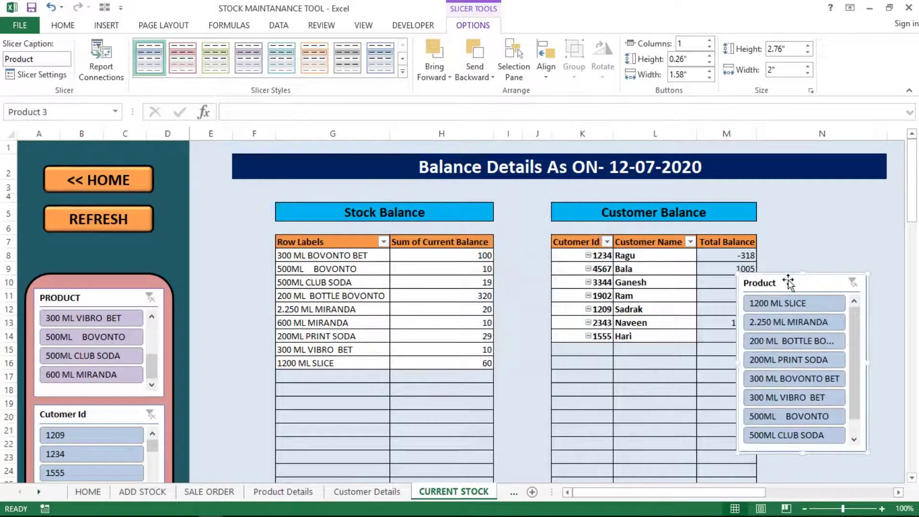
{"action": "left_click", "coordinate": [796, 304]}
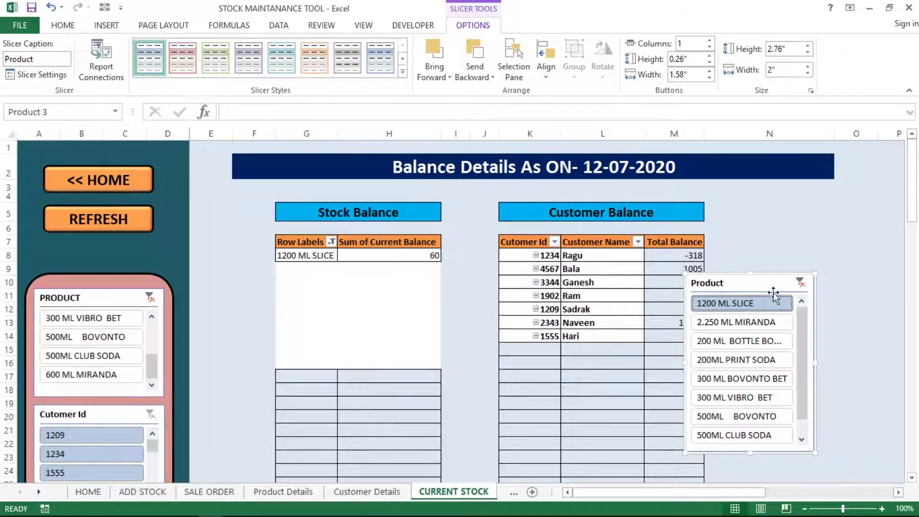
{"action": "left_click", "coordinate": [800, 284]}
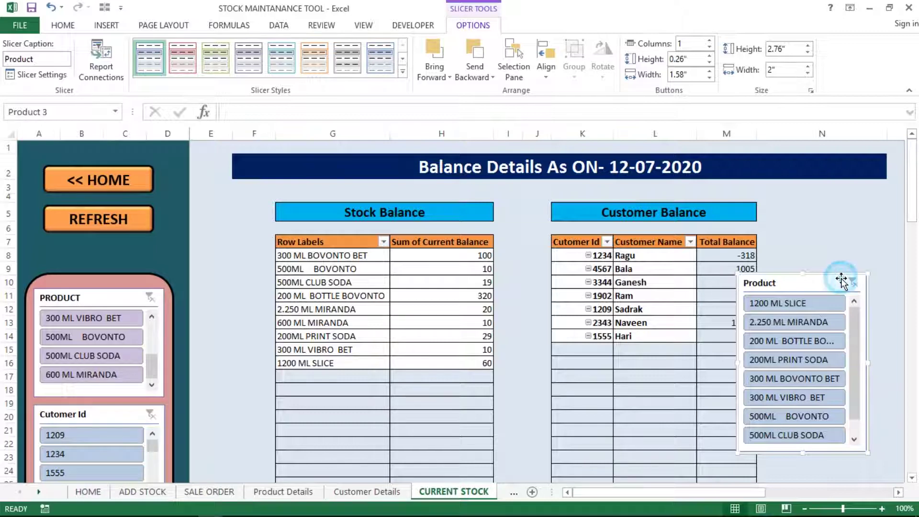
{"action": "key", "text": "Delete"}
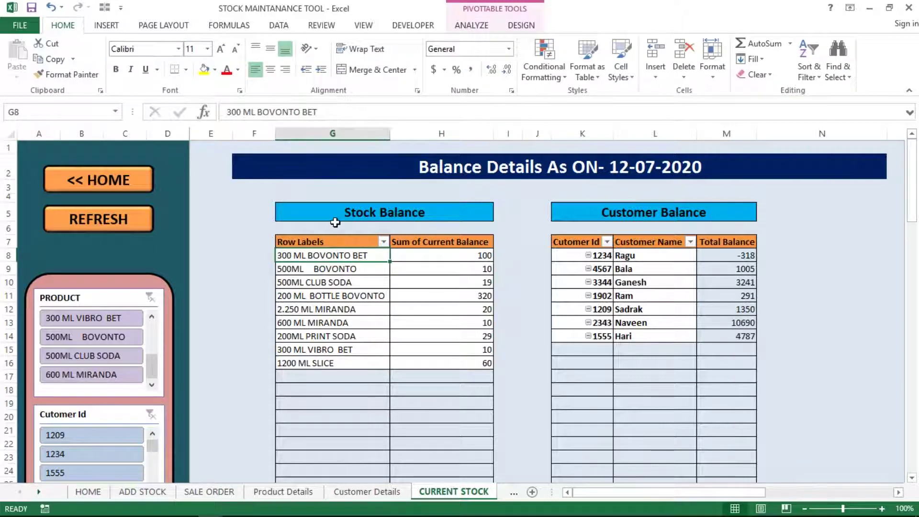
- Insert a Cutomer Id slicer for the Customer Balance pivot, reposition it, then delete it
{"action": "left_click", "coordinate": [335, 293]}
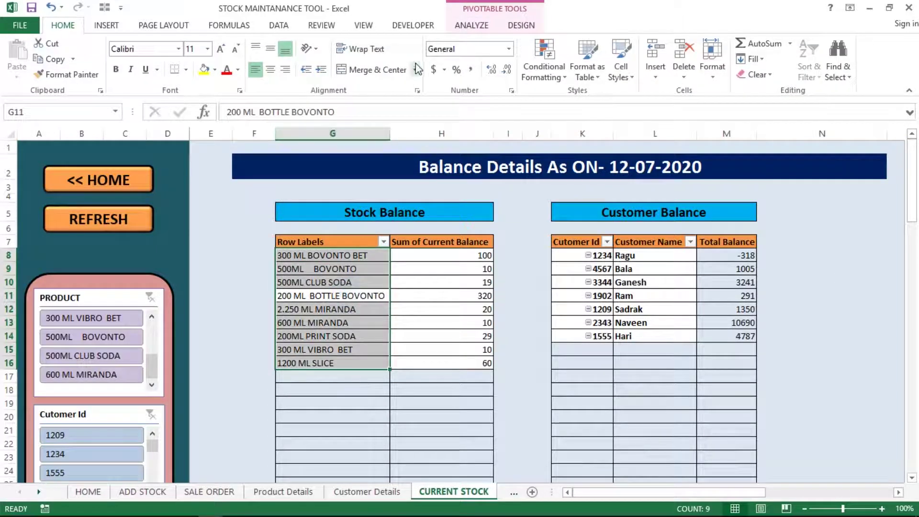
{"action": "left_click", "coordinate": [607, 290]}
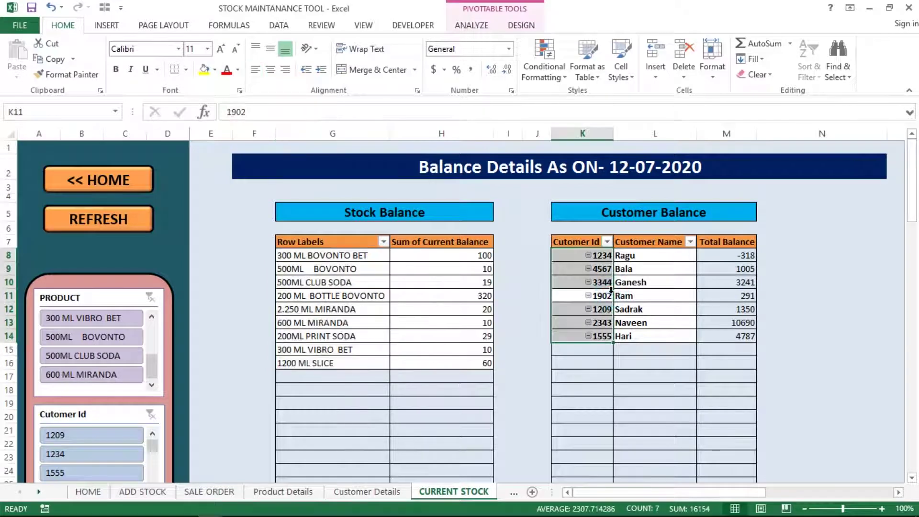
{"action": "left_click", "coordinate": [469, 27]}
{"action": "left_click", "coordinate": [308, 77]}
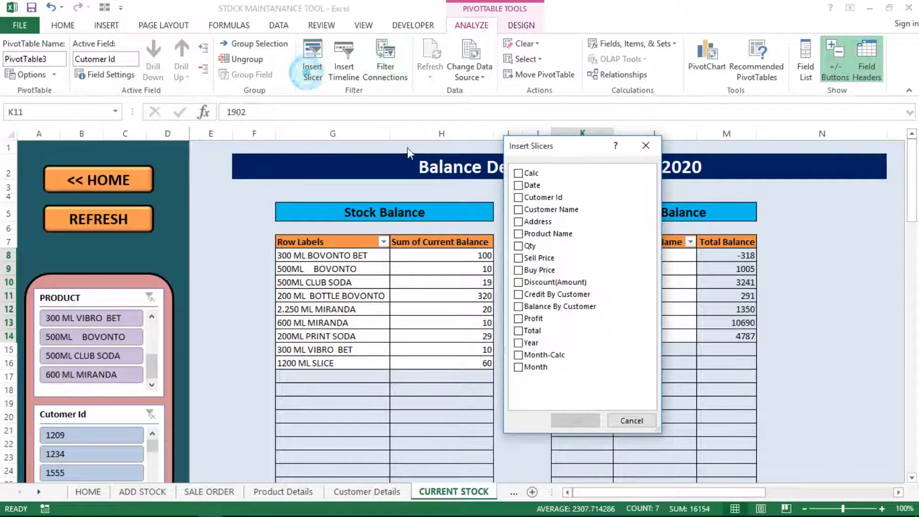
{"action": "left_click", "coordinate": [520, 198]}
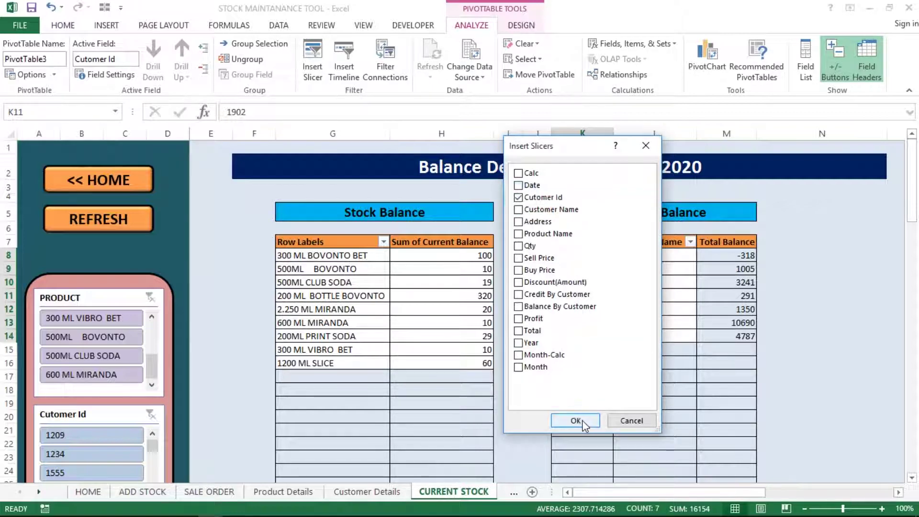
{"action": "left_click", "coordinate": [580, 420]}
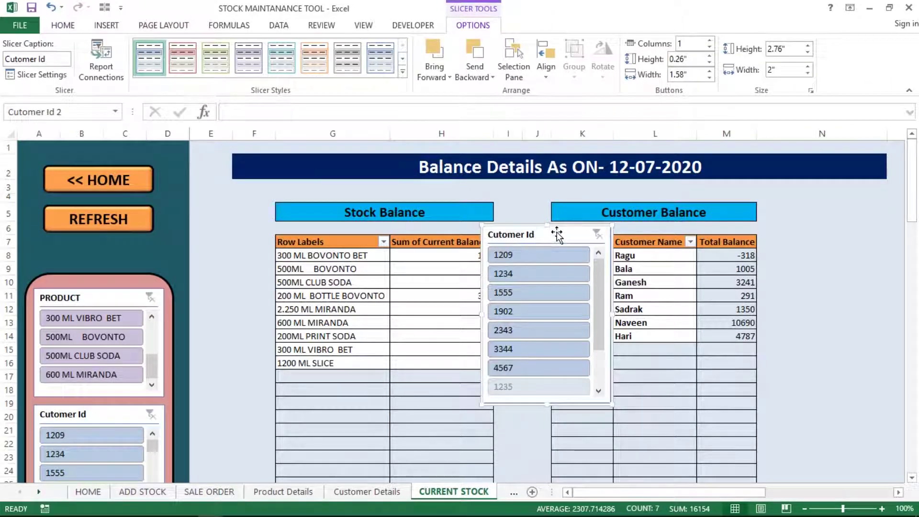
{"action": "left_click_drag", "start_coordinate": [556, 232], "coordinate": [333, 320]}
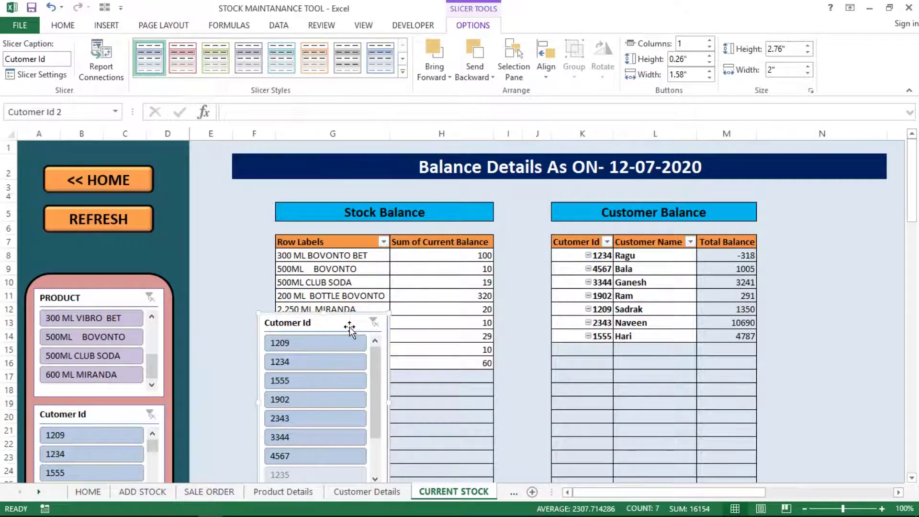
{"action": "key", "text": "Delete"}
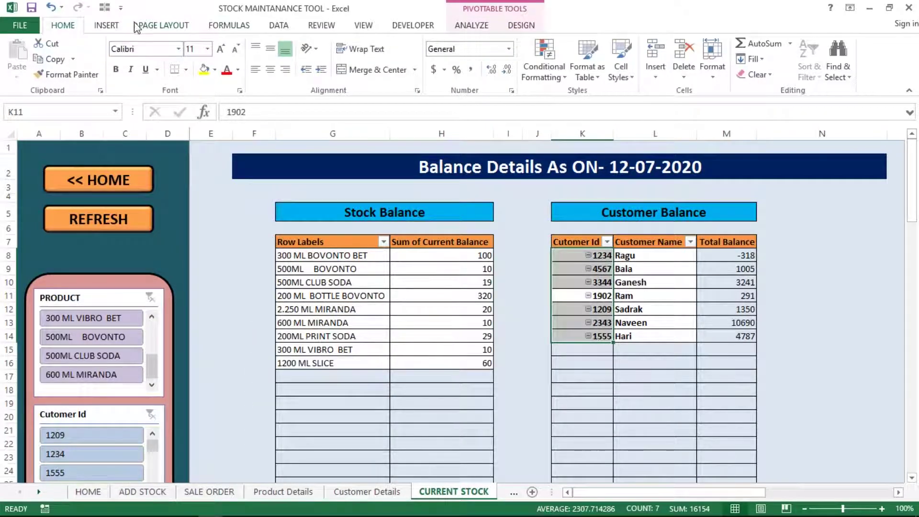
{"action": "left_click", "coordinate": [106, 25]}
{"action": "left_click", "coordinate": [213, 45]}
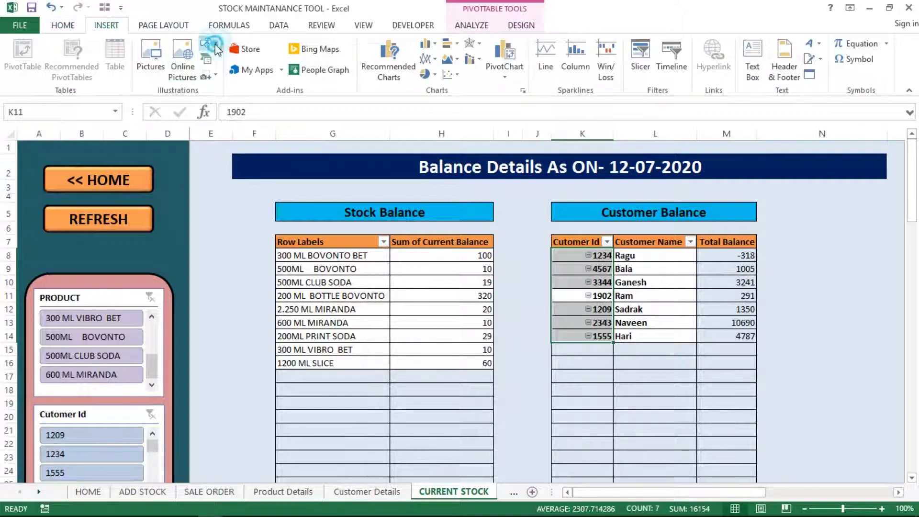
{"action": "left_click", "coordinate": [272, 79]}
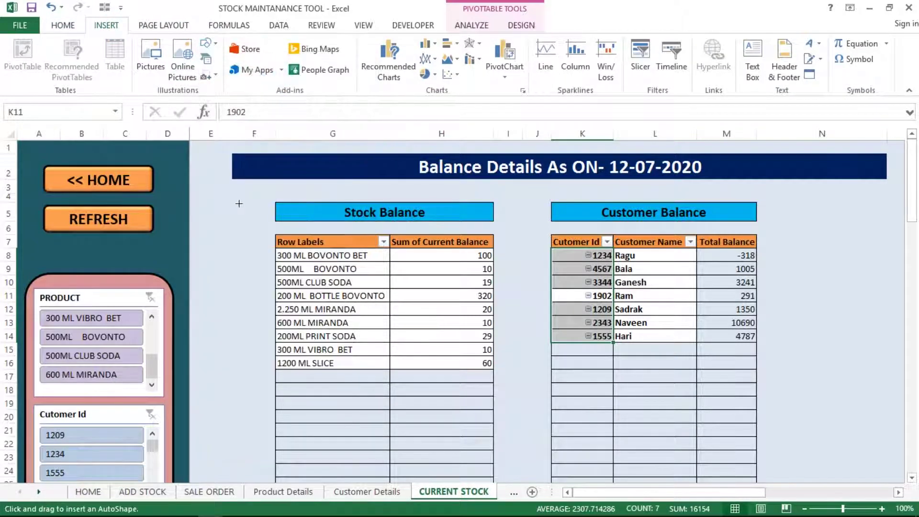
{"action": "mouse_move", "coordinate": [211, 199]}
{"action": "left_mouse_down"}
{"action": "mouse_move", "coordinate": [309, 323]}
{"action": "mouse_move", "coordinate": [312, 425]}
{"action": "left_mouse_up"}
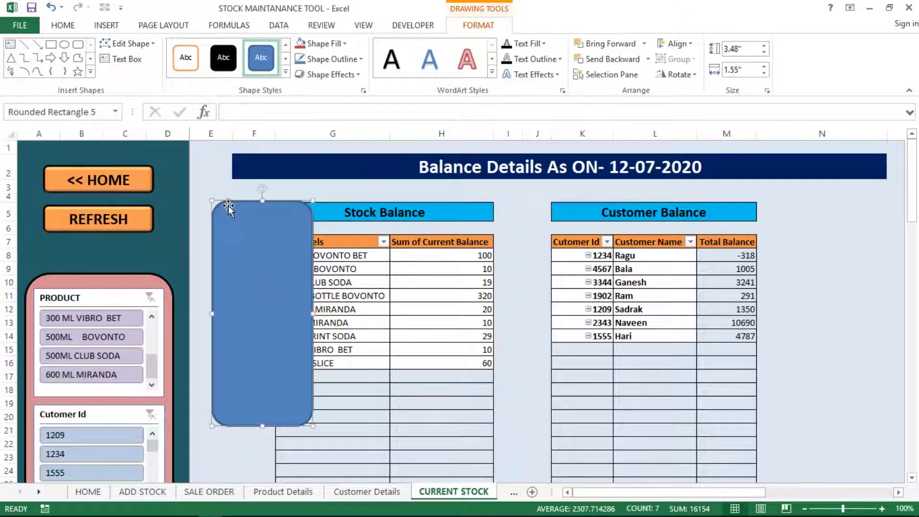
{"action": "left_click_drag", "start_coordinate": [227, 201], "coordinate": [200, 210]}
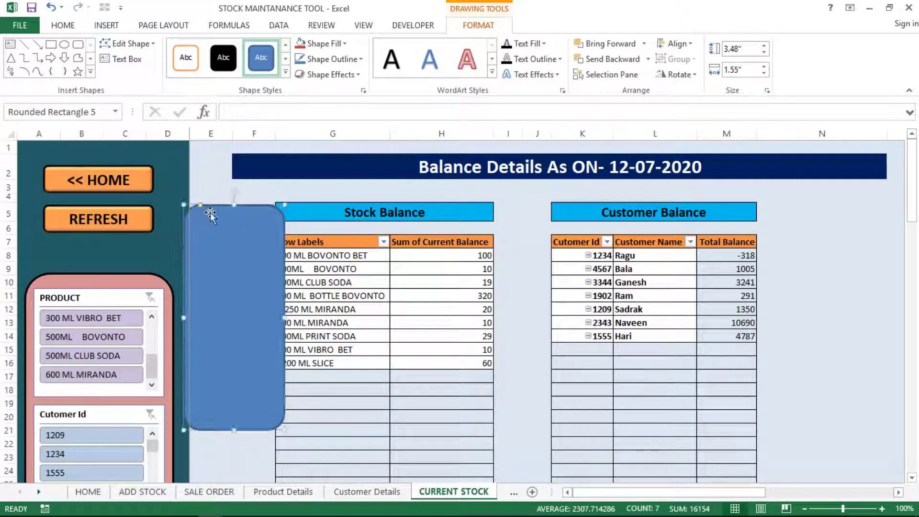
{"action": "key", "text": "Delete"}
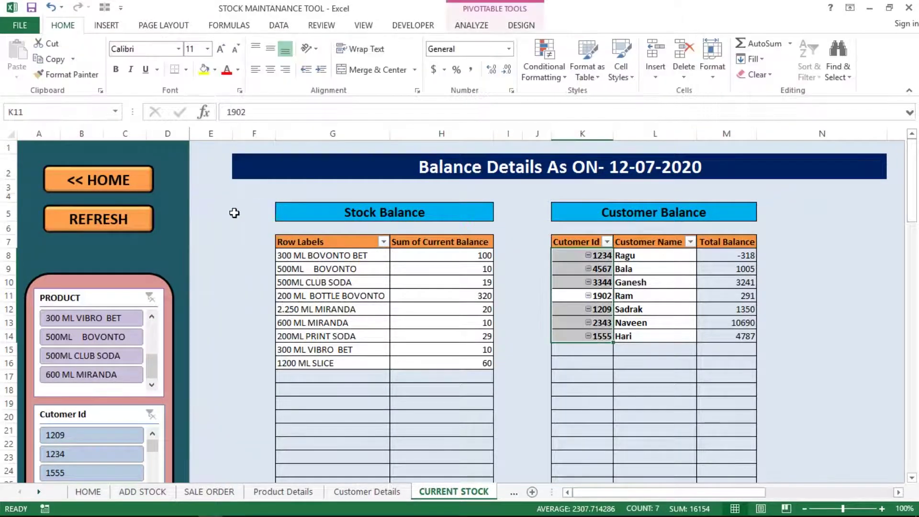
{"action": "left_click", "coordinate": [220, 295]}
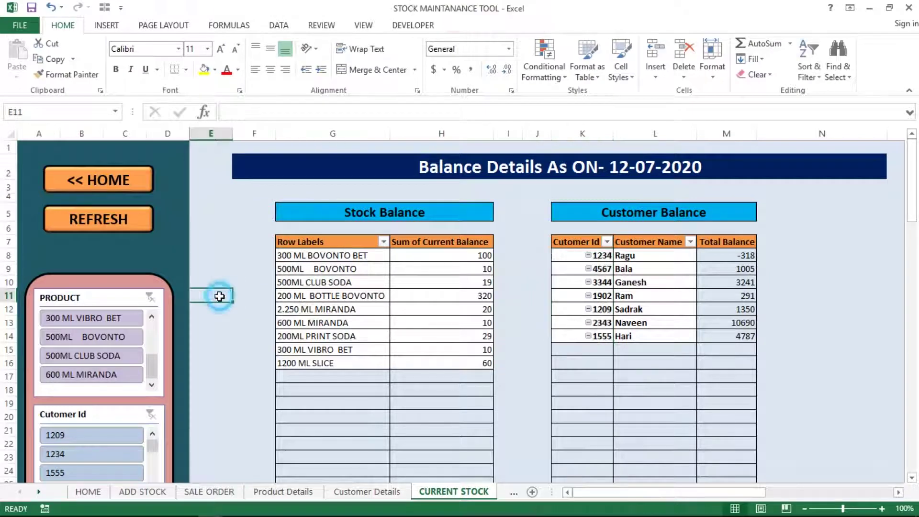
{"action": "left_click", "coordinate": [251, 266]}
{"action": "left_click", "coordinate": [259, 225]}
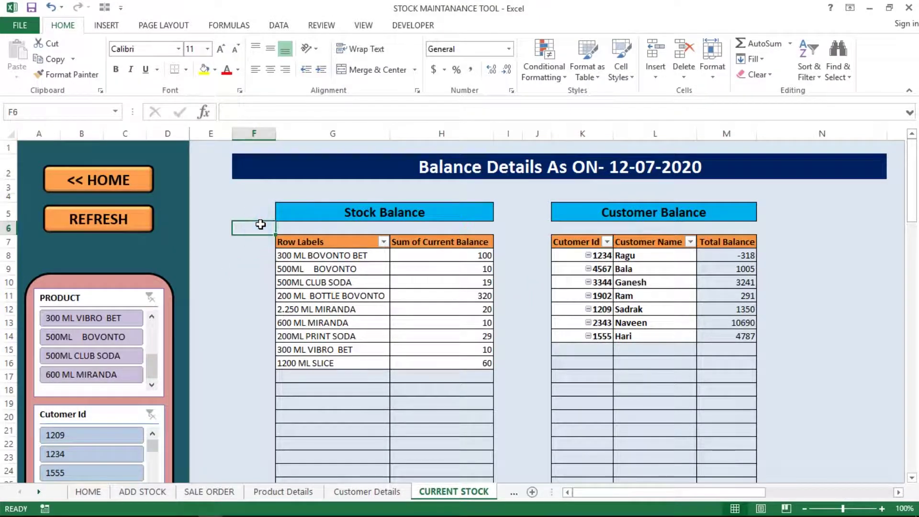
{"action": "left_click", "coordinate": [230, 203]}
{"action": "left_click", "coordinate": [244, 169]}
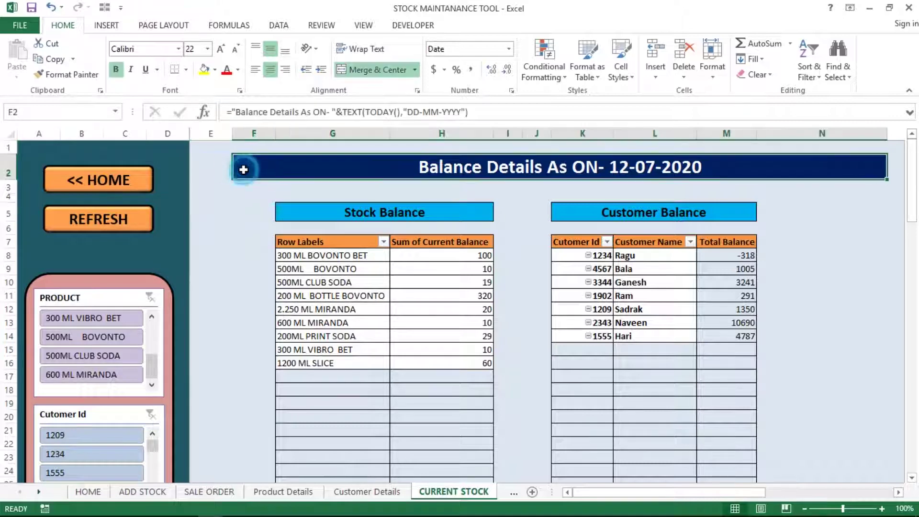
{"action": "key", "text": "ctrl+Up"}
{"action": "key", "text": "ctrl+Left"}
{"action": "key", "text": "Down"}
{"action": "key", "text": "Down"}
{"action": "key", "text": "Down"}
{"action": "key", "text": "Down"}
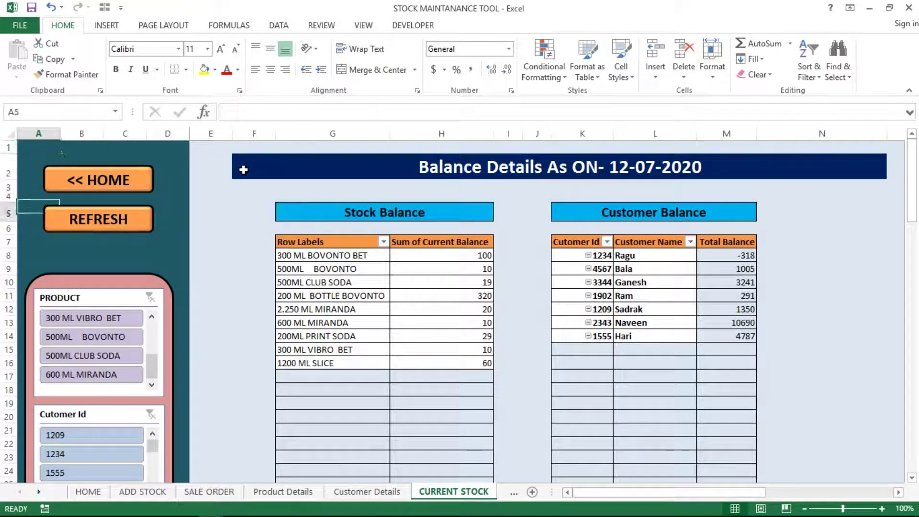
{"action": "key", "text": "Right"}
{"action": "key", "text": "Right"}
{"action": "key", "text": "Up"}
{"action": "key", "text": "Up"}
{"action": "key", "text": "Up"}
{"action": "key", "text": "Up"}
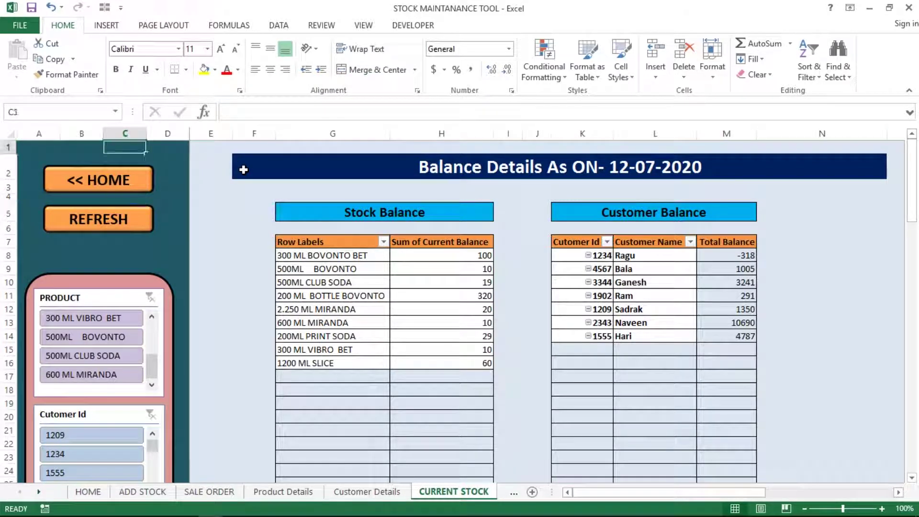
{"action": "key", "text": "Right"}
{"action": "key", "text": "Right"}
{"action": "key", "text": "Left"}
{"action": "key", "text": "Left"}
{"action": "key", "text": "Left"}
{"action": "key", "text": "Left"}
{"action": "key", "text": "Down"}
{"action": "key", "text": "Down"}
{"action": "key", "text": "Down"}
{"action": "key", "text": "Down"}
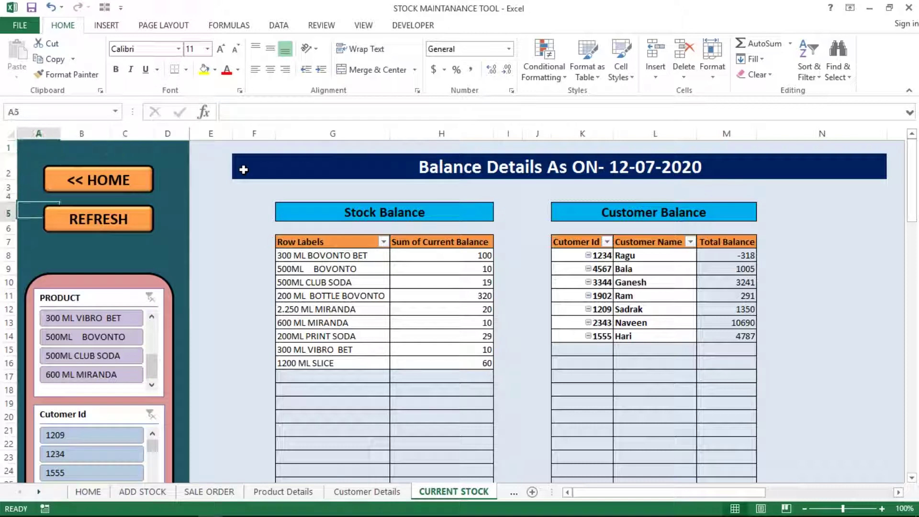
{"action": "key", "text": "Right"}
{"action": "key", "text": "Right"}
{"action": "key", "text": "Left"}
{"action": "key", "text": "Left"}
{"action": "key", "text": "Down"}
{"action": "key", "text": "Down"}
{"action": "key", "text": "Down"}
{"action": "key", "text": "Up"}
{"action": "key", "text": "Up"}
{"action": "key", "text": "Up"}
{"action": "key", "text": "Up"}
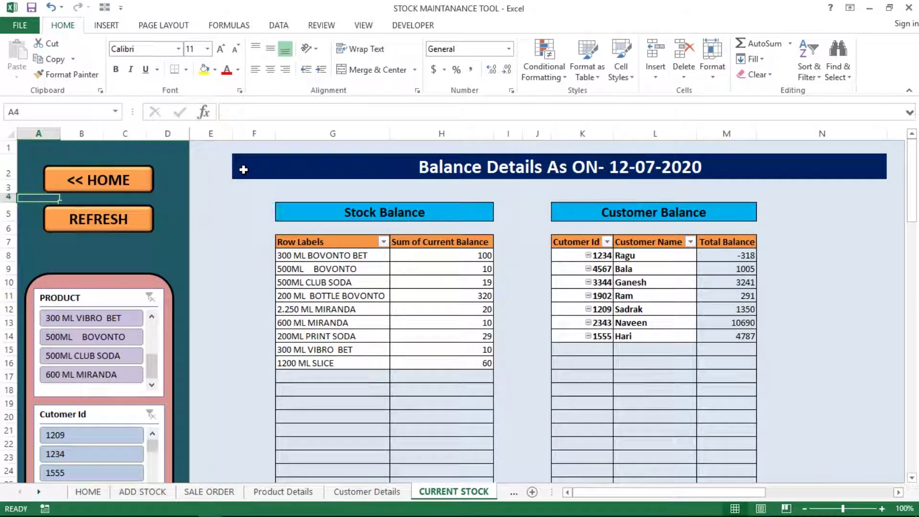
{"action": "left_click", "coordinate": [172, 231]}
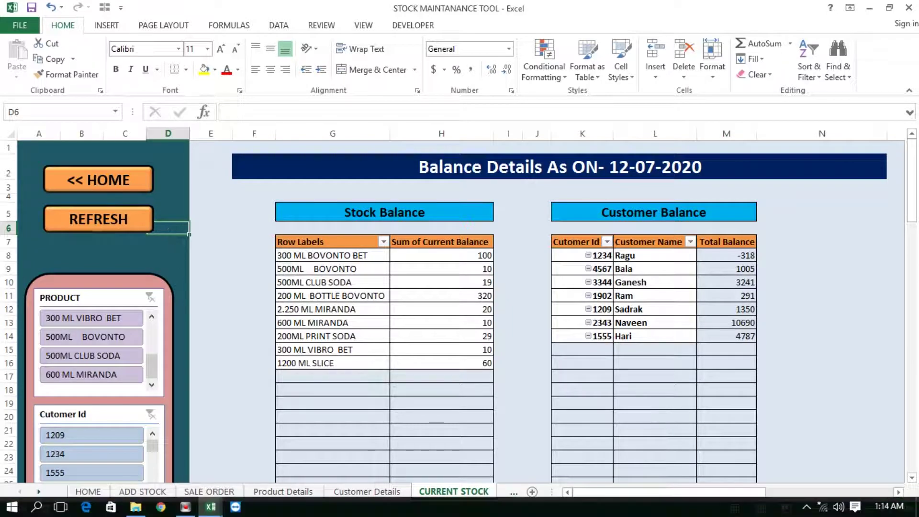
{"action": "mouse_move", "coordinate": [185, 512]}
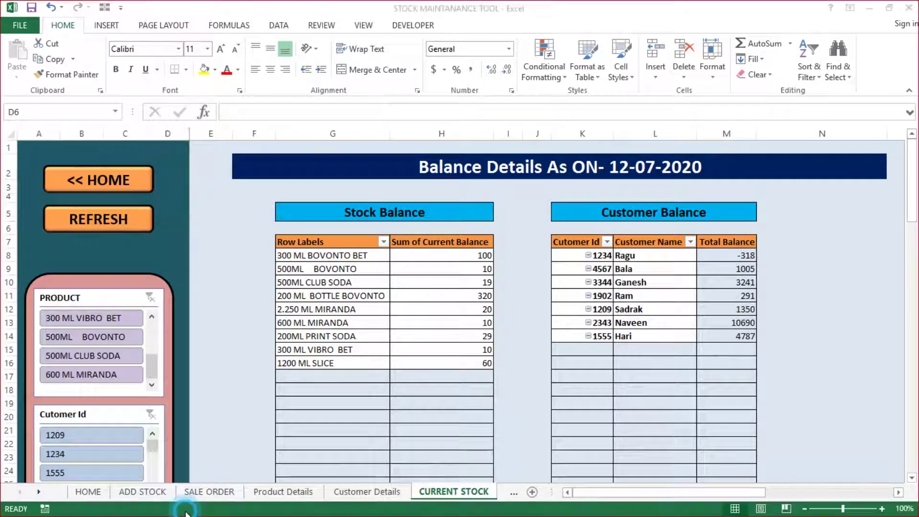